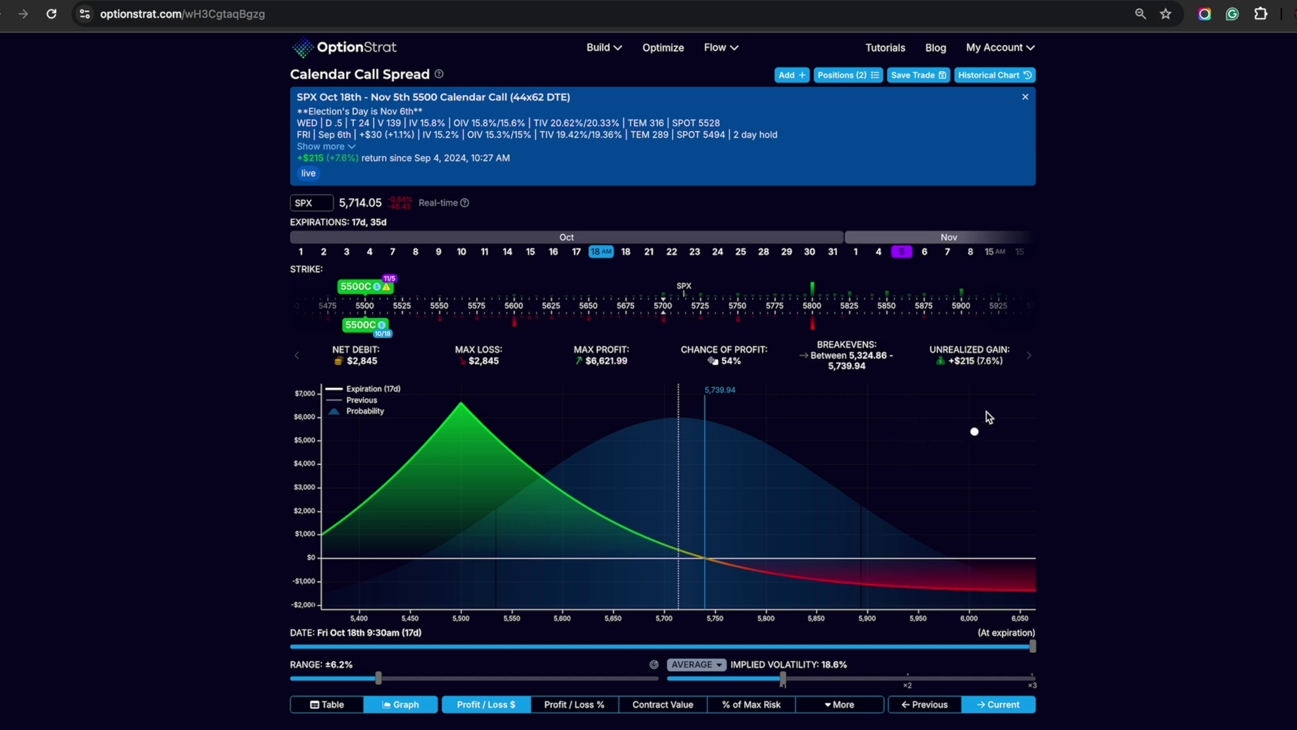
# Draw one arrow toward higher prices and one toward lower prices on the profit/loss graph, and clear them
pyautogui.moveTo(730, 461)
pyautogui.mouseDown()
pyautogui.moveTo(1014, 436)
pyautogui.moveTo(1063, 452)
pyautogui.moveTo(1011, 479)
pyautogui.mouseUp()
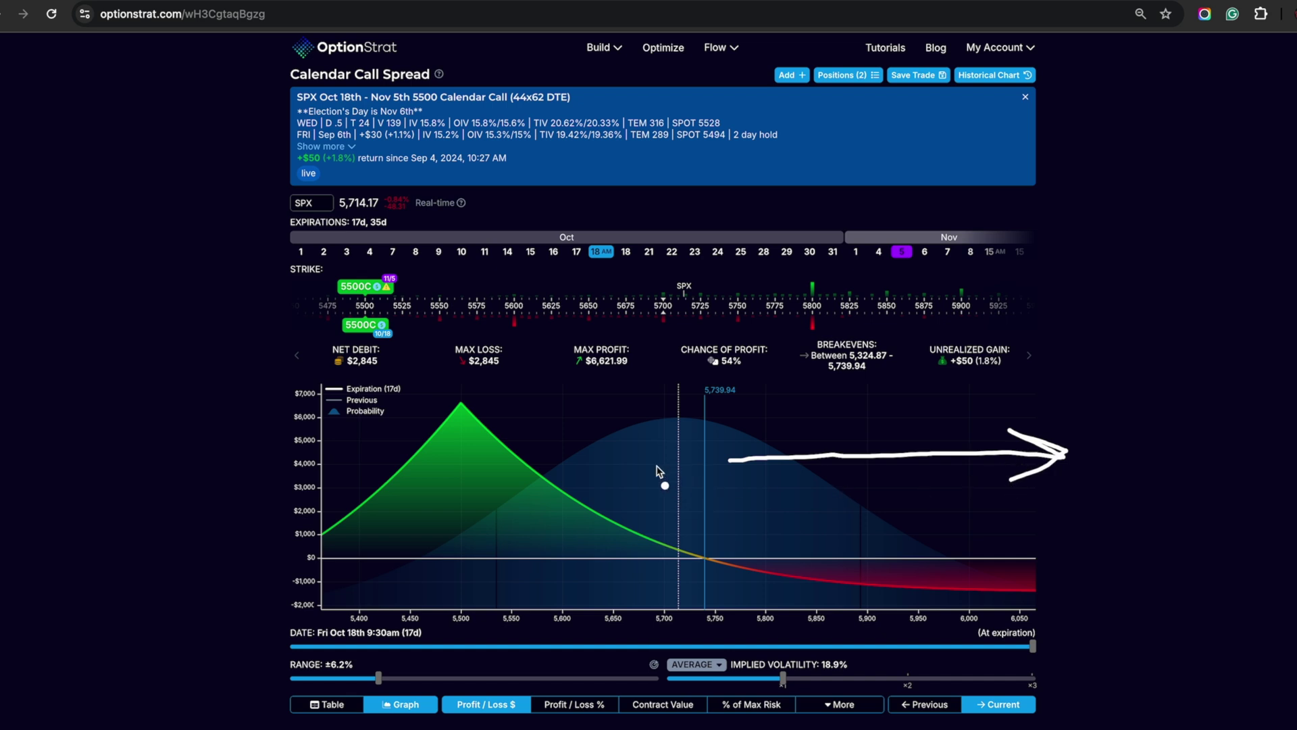
pyautogui.moveTo(659, 464)
pyautogui.mouseDown()
pyautogui.moveTo(433, 463)
pyautogui.moveTo(497, 432)
pyautogui.mouseUp()
pyautogui.moveTo(432, 461); pyautogui.dragTo(546, 511)
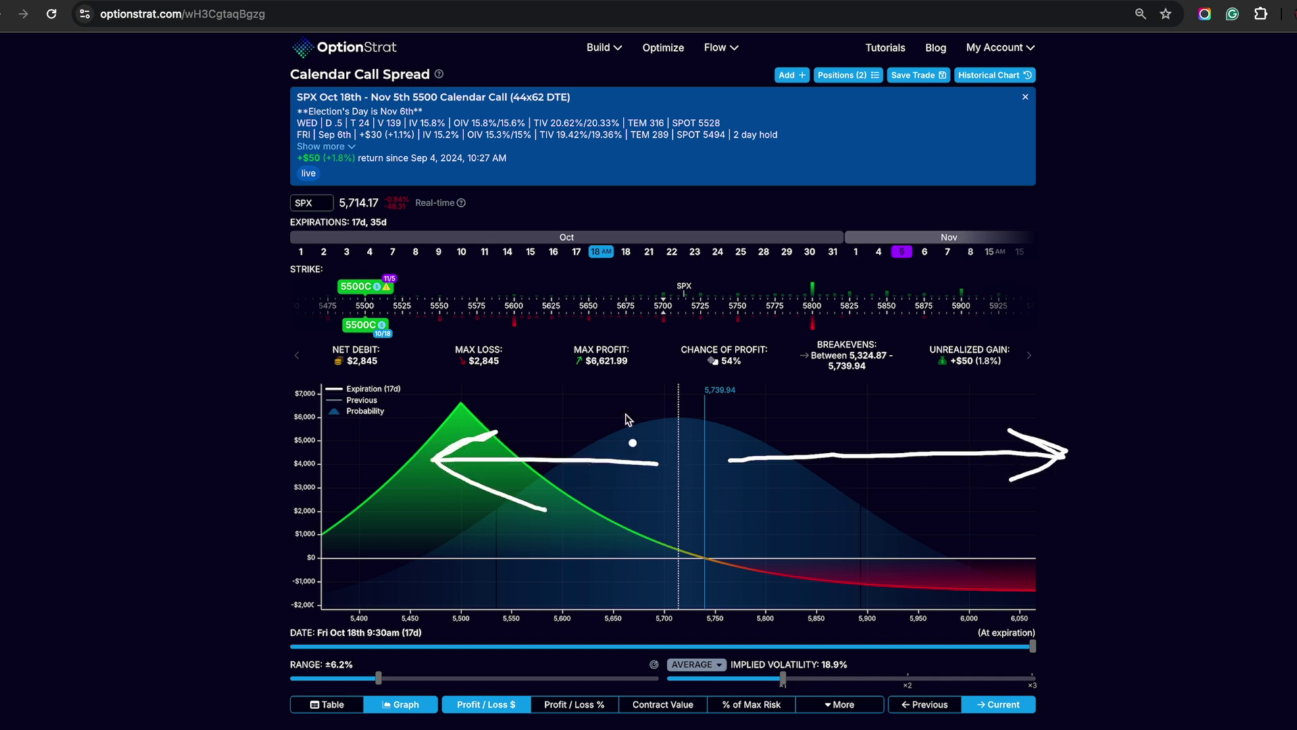
pyautogui.press('Escape')
# Mark up the net debit, max loss and max profit figures of the calendar call spread
pyautogui.moveTo(644, 359)
pyautogui.mouseDown()
pyautogui.moveTo(536, 365)
pyautogui.moveTo(487, 338)
pyautogui.moveTo(517, 391)
pyautogui.moveTo(529, 338)
pyautogui.mouseUp()
pyautogui.moveTo(397, 338)
pyautogui.mouseDown()
pyautogui.moveTo(415, 340)
pyautogui.moveTo(383, 334)
pyautogui.mouseUp()
pyautogui.press('Escape')
pyautogui.click(519, 354)
pyautogui.moveTo(518, 353); pyautogui.dragTo(587, 362)
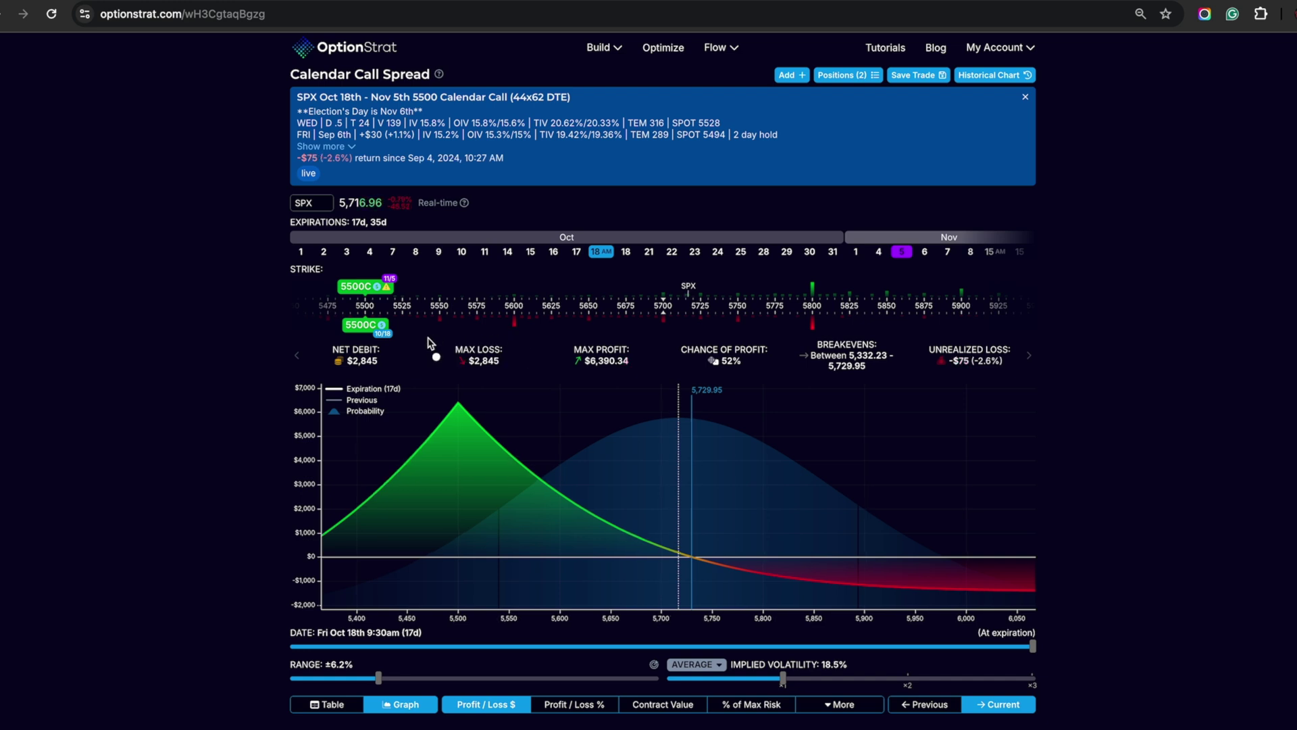
pyautogui.moveTo(439, 360)
pyautogui.mouseDown()
pyautogui.moveTo(473, 327)
pyautogui.moveTo(503, 378)
pyautogui.moveTo(429, 346)
pyautogui.mouseUp()
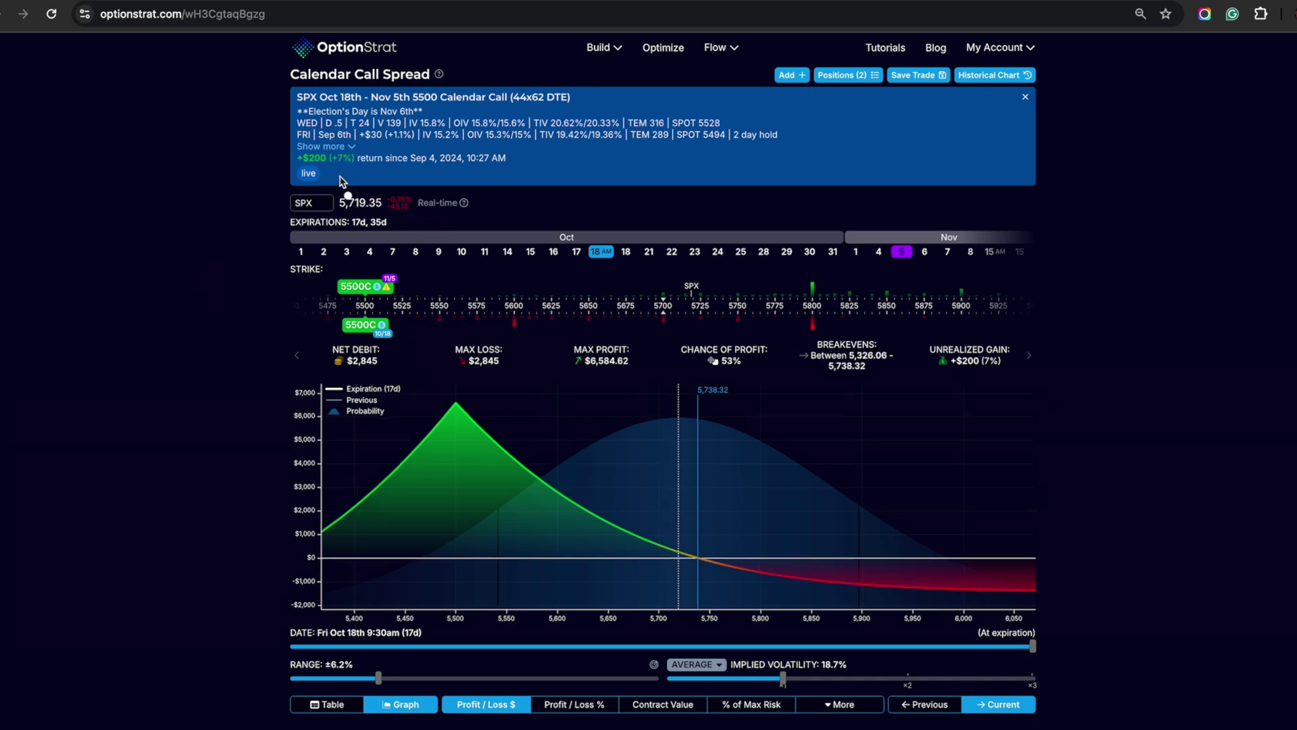
# Underline the return since the trade's opening and the 44x62 DTE in the trade title
pyautogui.moveTo(340, 174)
pyautogui.mouseDown()
pyautogui.moveTo(382, 172)
pyautogui.moveTo(333, 173)
pyautogui.mouseUp()
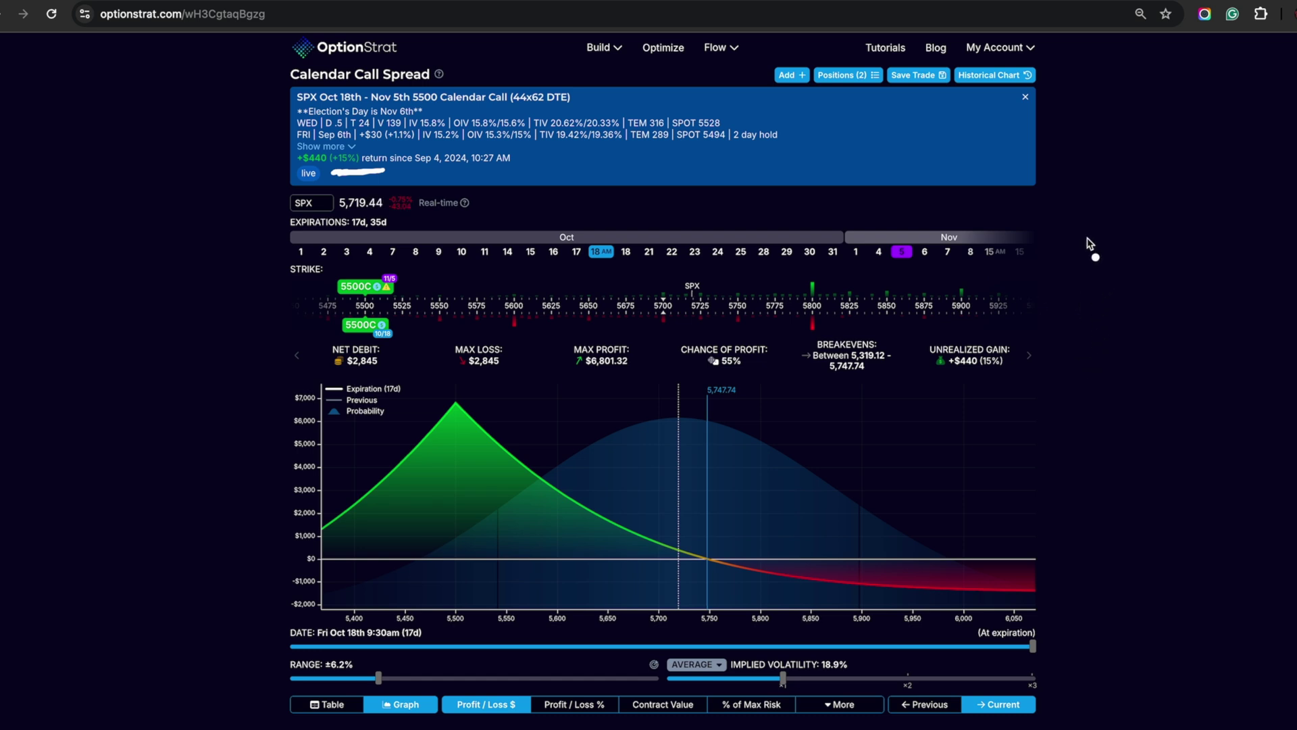
pyautogui.moveTo(516, 107); pyautogui.dragTo(540, 108)
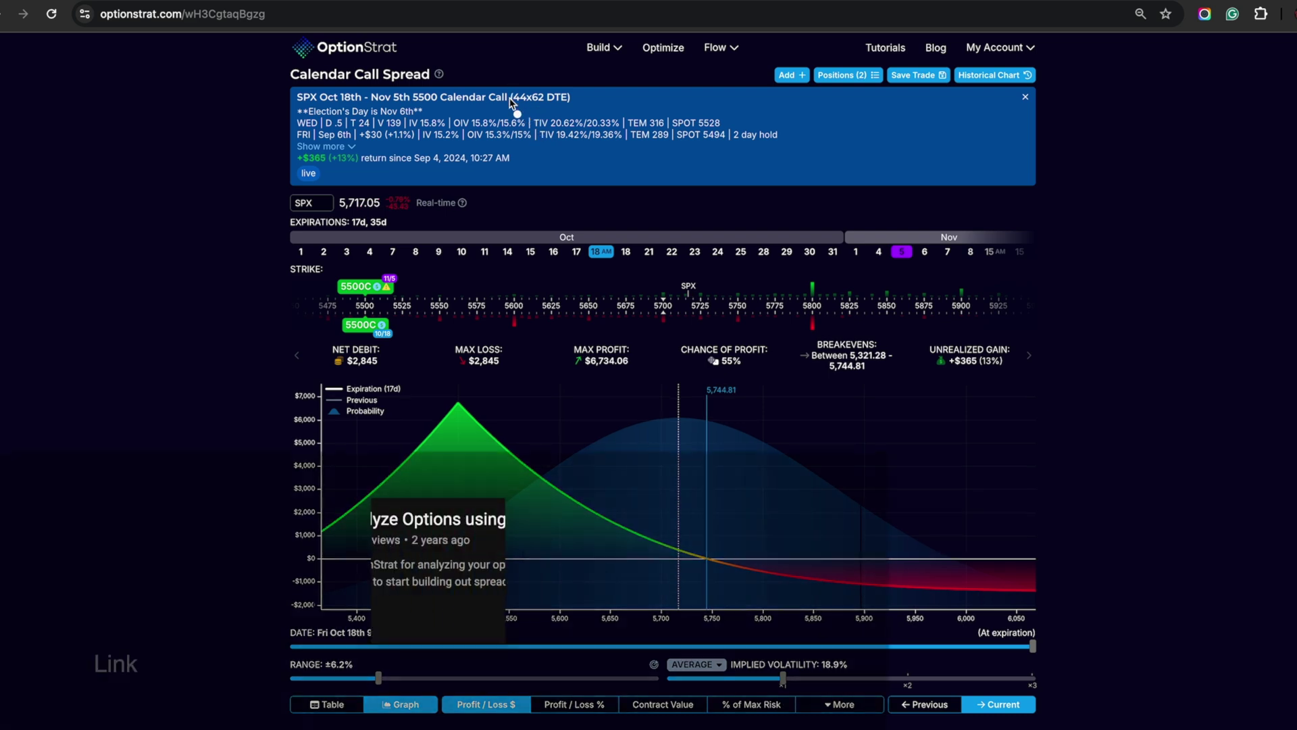
pyautogui.moveTo(507, 107); pyautogui.dragTo(555, 107)
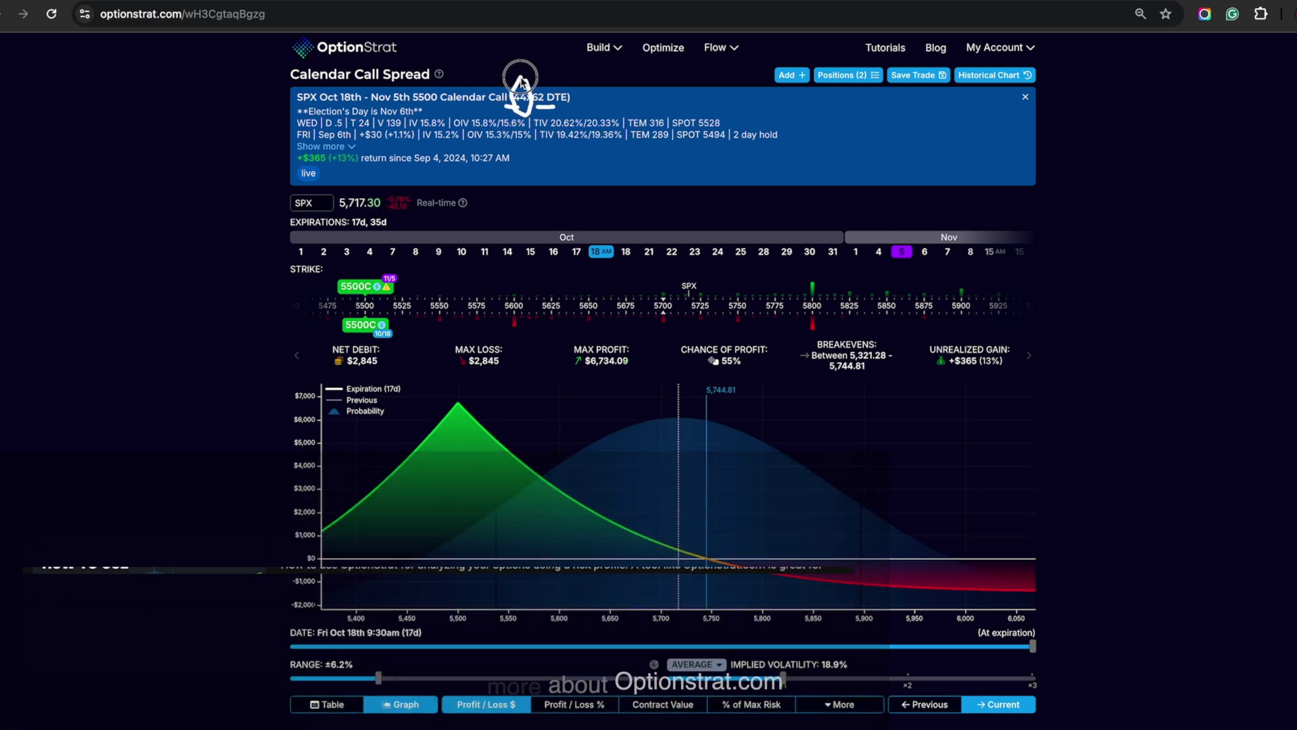
pyautogui.moveTo(520, 81); pyautogui.dragTo(561, 79)
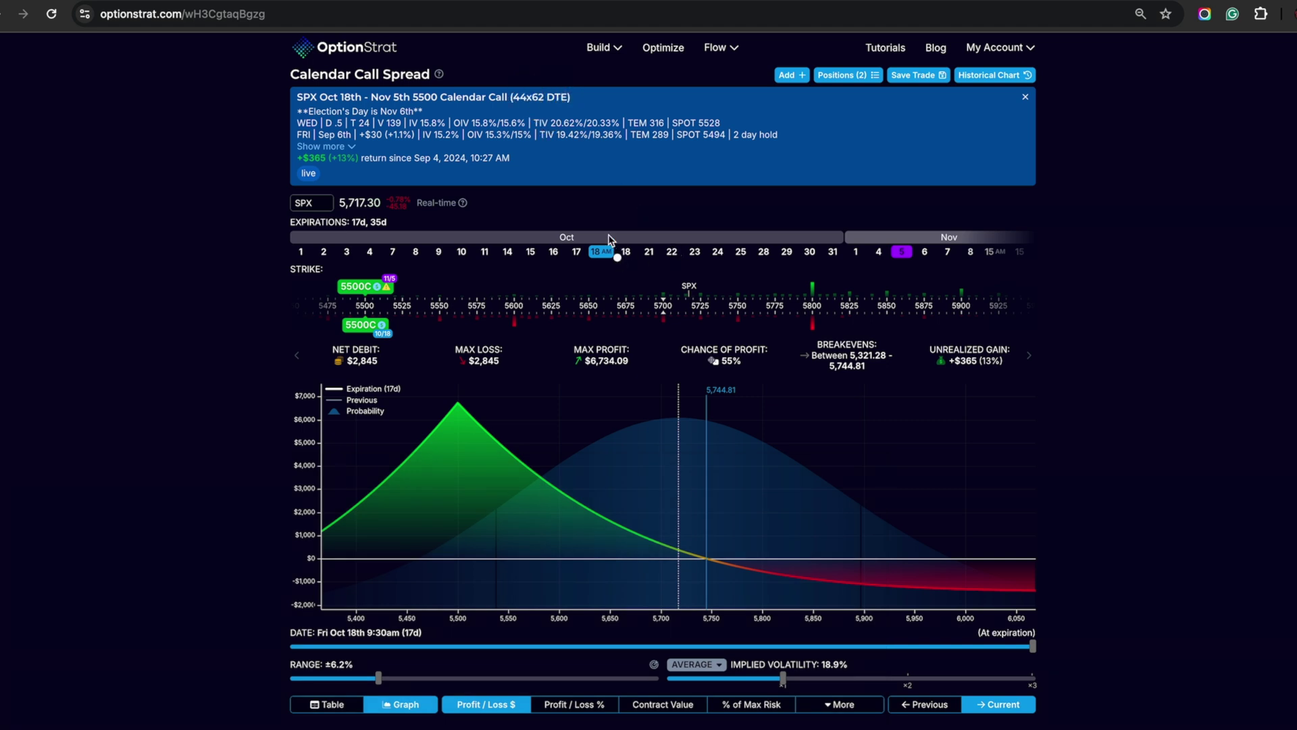
# Mark the Oct 18 and Nov 5 expirations and underline the short 5500 call on the strike scale
pyautogui.moveTo(610, 238)
pyautogui.mouseDown()
pyautogui.moveTo(582, 267)
pyautogui.moveTo(620, 228)
pyautogui.mouseUp()
pyautogui.moveTo(880, 234)
pyautogui.mouseDown()
pyautogui.moveTo(878, 260)
pyautogui.moveTo(905, 274)
pyautogui.moveTo(902, 240)
pyautogui.mouseUp()
pyautogui.moveTo(612, 233)
pyautogui.mouseDown()
pyautogui.moveTo(574, 284)
pyautogui.moveTo(629, 255)
pyautogui.moveTo(607, 232)
pyautogui.mouseUp()
pyautogui.moveTo(342, 336); pyautogui.dragTo(390, 326)
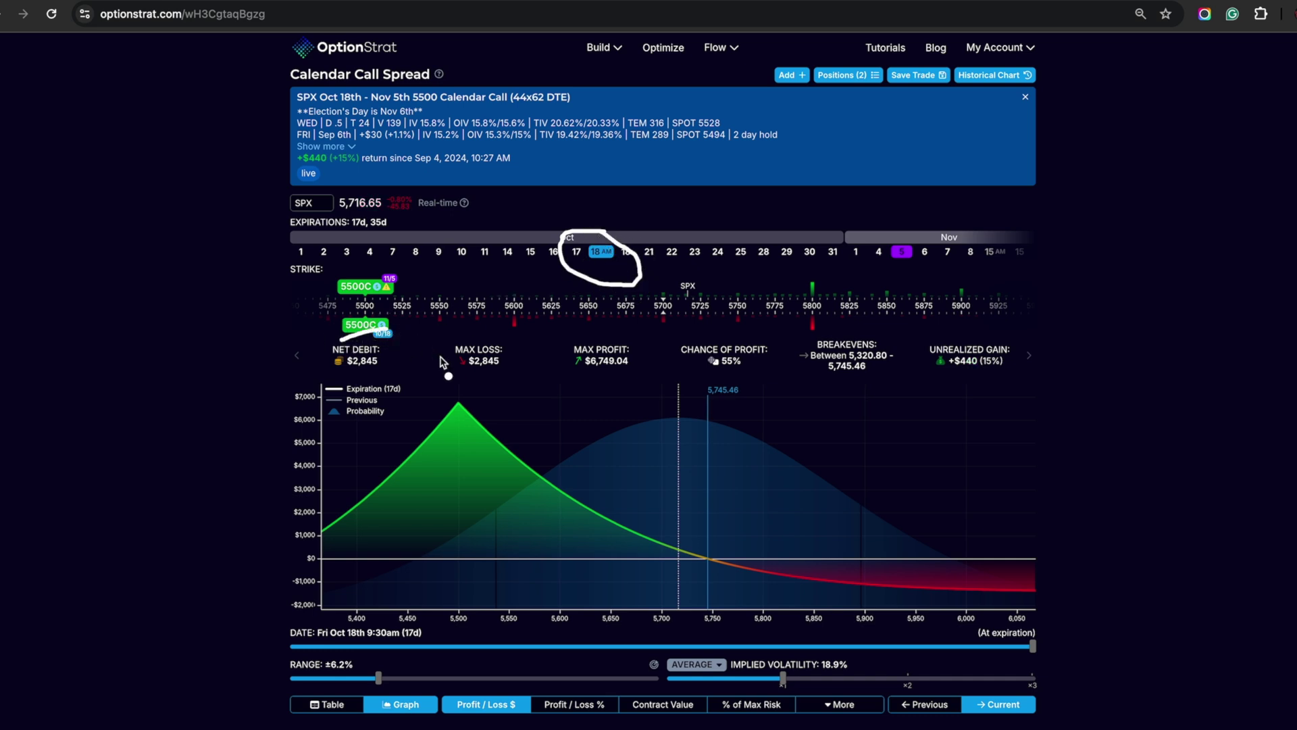
# Circle the Nov 5 expiration with its long 5500 call and underline the Election's Day note
pyautogui.moveTo(901, 233)
pyautogui.mouseDown()
pyautogui.moveTo(848, 271)
pyautogui.moveTo(929, 280)
pyautogui.moveTo(891, 221)
pyautogui.mouseUp()
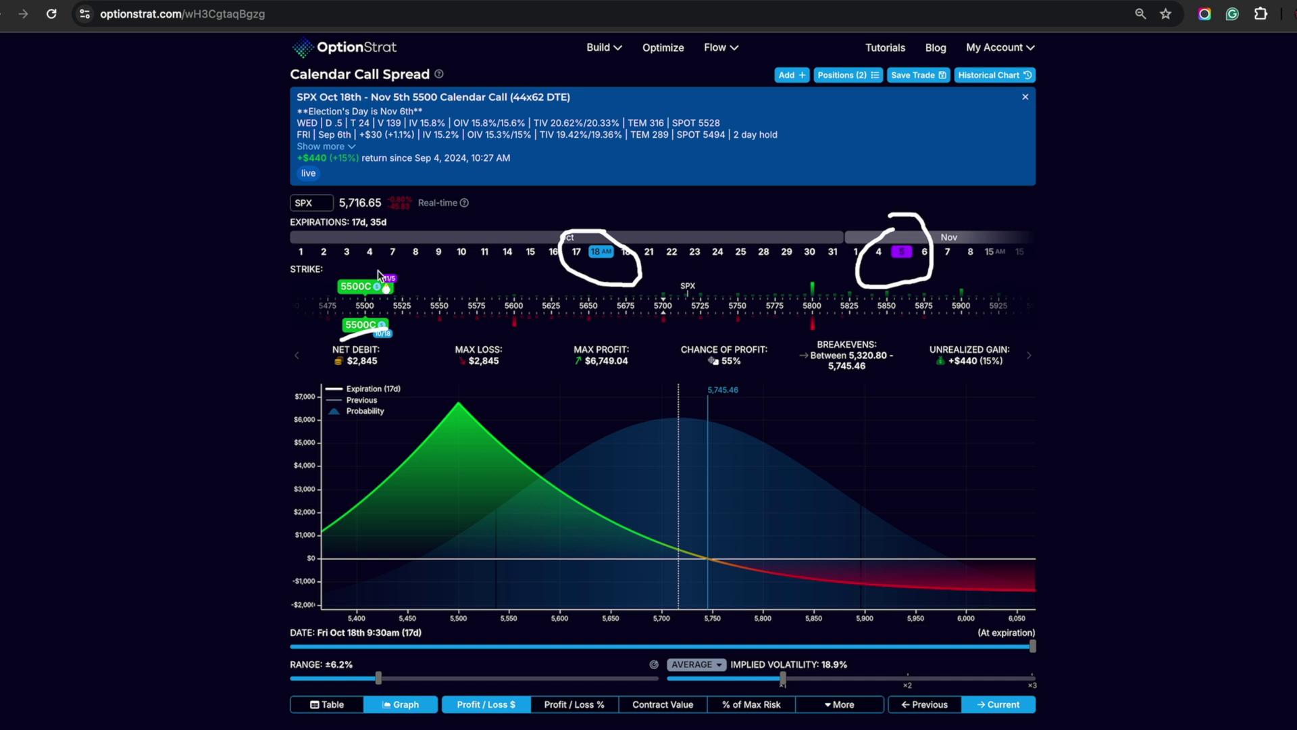
pyautogui.moveTo(379, 274)
pyautogui.mouseDown()
pyautogui.moveTo(324, 285)
pyautogui.moveTo(399, 308)
pyautogui.moveTo(380, 276)
pyautogui.mouseUp()
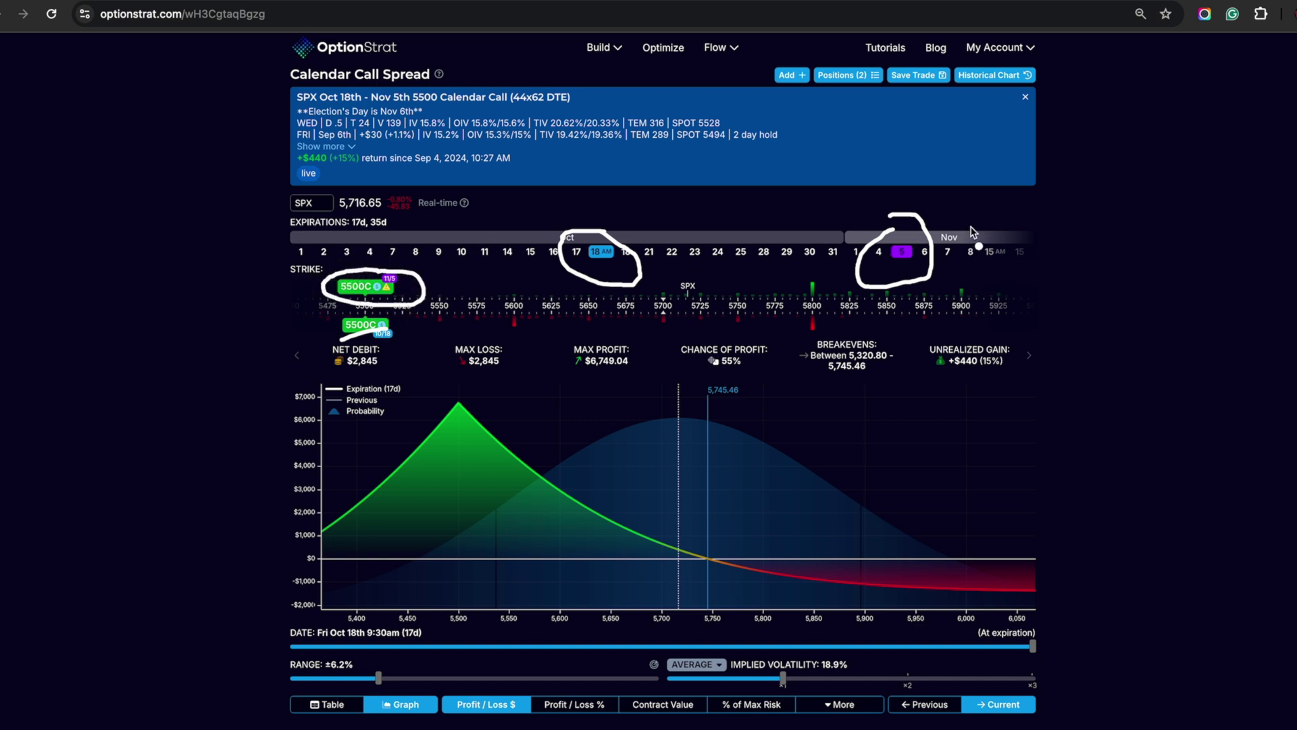
pyautogui.moveTo(899, 218)
pyautogui.mouseDown()
pyautogui.moveTo(853, 252)
pyautogui.moveTo(920, 196)
pyautogui.mouseUp()
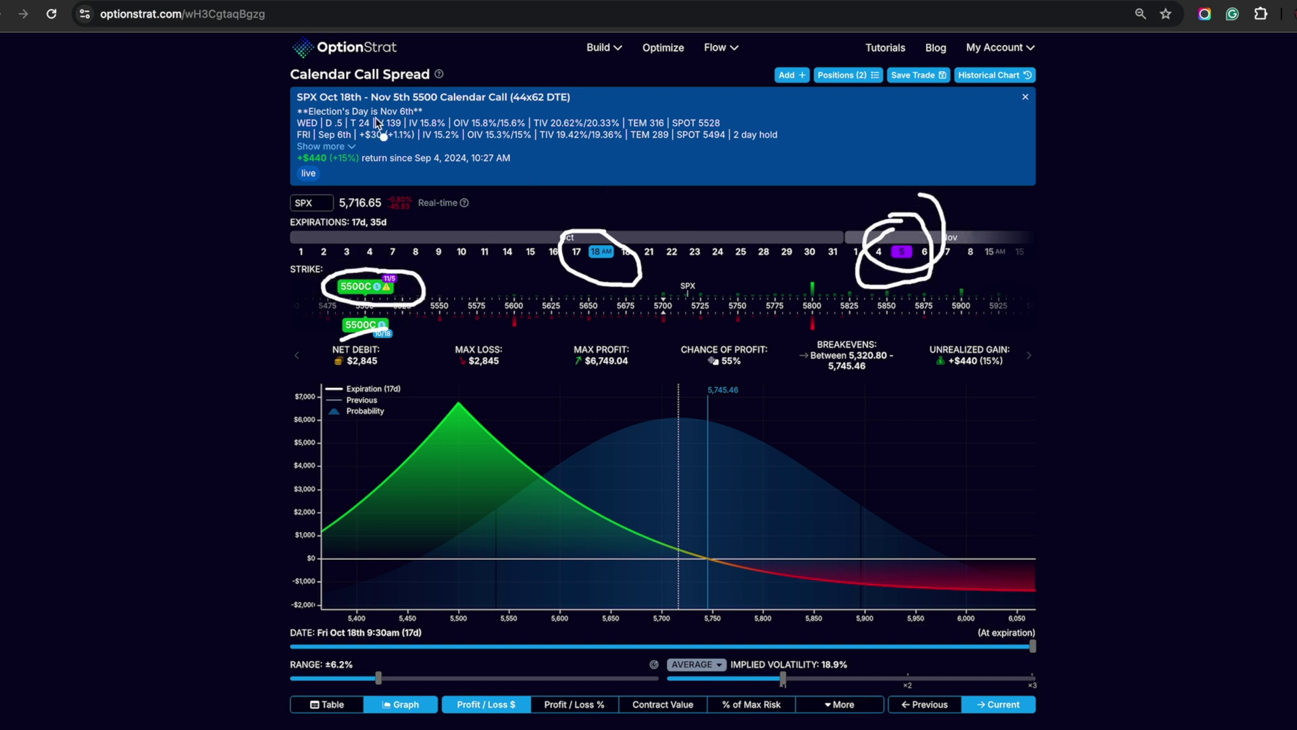
pyautogui.moveTo(375, 118); pyautogui.dragTo(430, 116)
pyautogui.press('Escape')
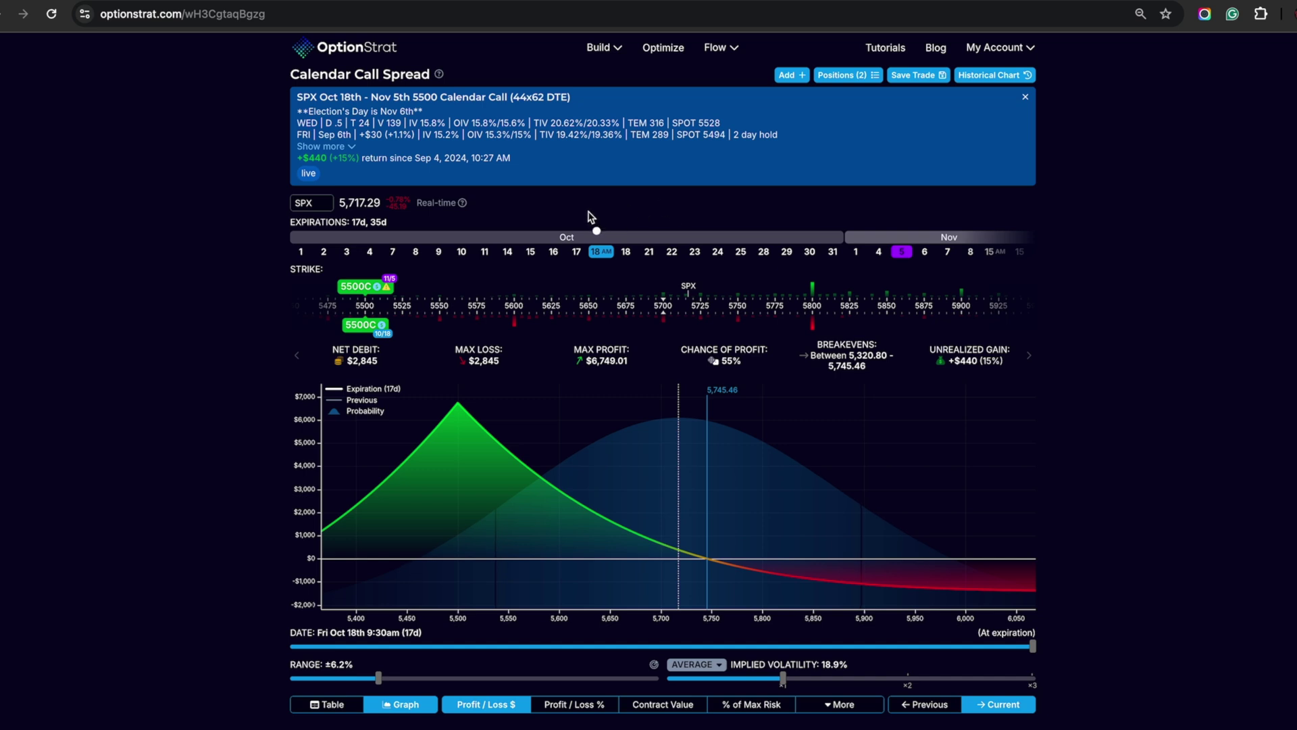
# Handwrite the event labels "CPI" and "FOM" over the page, and clear them
pyautogui.moveTo(733, 180)
pyautogui.mouseDown()
pyautogui.moveTo(675, 201)
pyautogui.moveTo(717, 219)
pyautogui.mouseUp()
pyautogui.moveTo(746, 192)
pyautogui.mouseDown()
pyautogui.moveTo(749, 214)
pyautogui.moveTo(745, 196)
pyautogui.mouseUp()
pyautogui.moveTo(822, 176); pyautogui.dragTo(835, 214)
pyautogui.moveTo(1068, 232); pyautogui.dragTo(1085, 281)
pyautogui.moveTo(1069, 231)
pyautogui.mouseDown()
pyautogui.moveTo(1129, 230)
pyautogui.moveTo(1129, 253)
pyautogui.mouseUp()
pyautogui.moveTo(1175, 234)
pyautogui.mouseDown()
pyautogui.moveTo(1157, 270)
pyautogui.moveTo(1182, 233)
pyautogui.mouseUp()
pyautogui.moveTo(1220, 300)
pyautogui.mouseDown()
pyautogui.moveTo(1216, 257)
pyautogui.moveTo(1286, 268)
pyautogui.mouseUp()
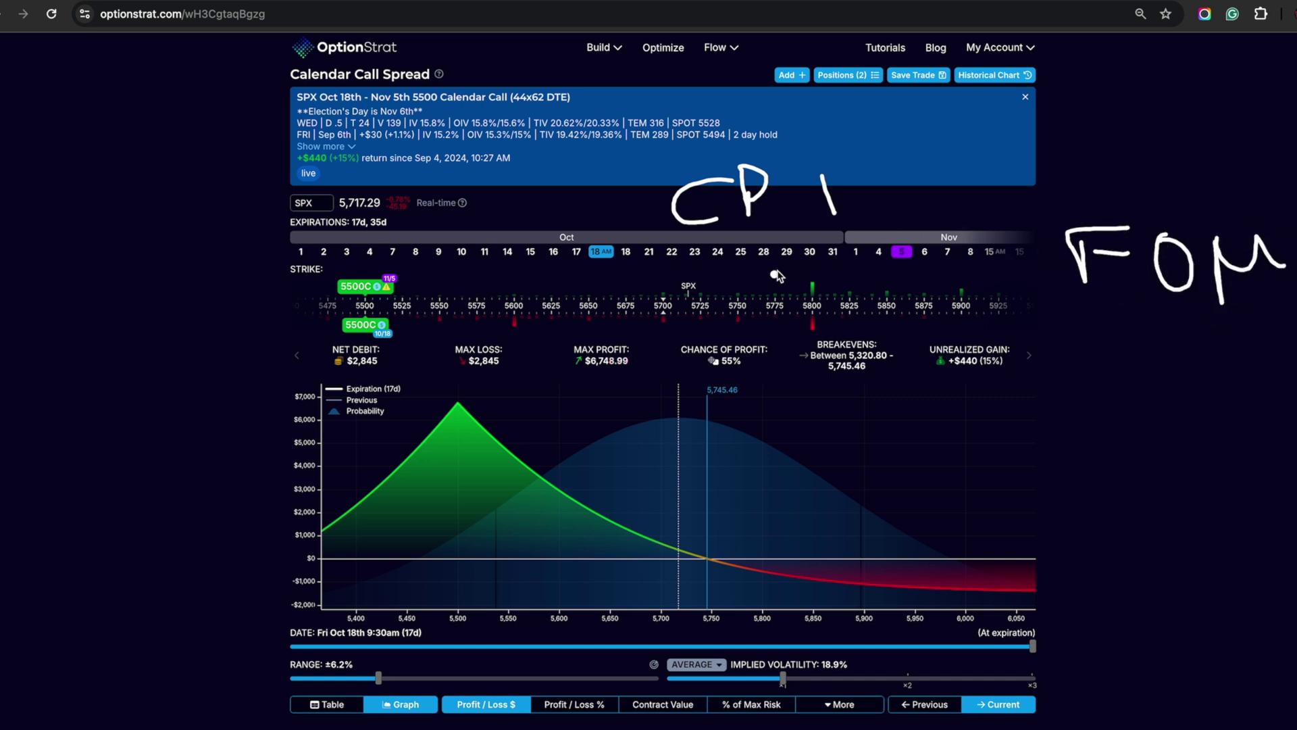
pyautogui.press('Escape')
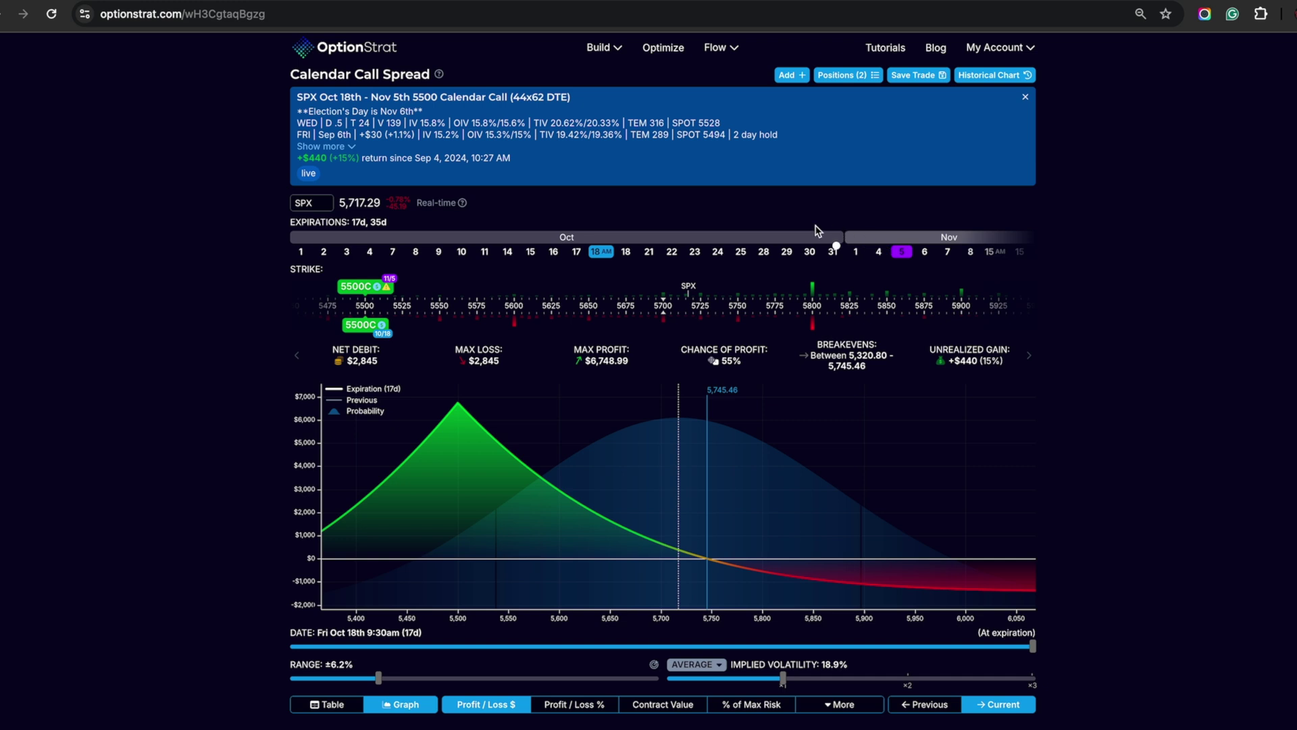
# Switch the position statistics to the Greeks and mark up Vega with a rising arrow beside the graph
pyautogui.click(651, 352)
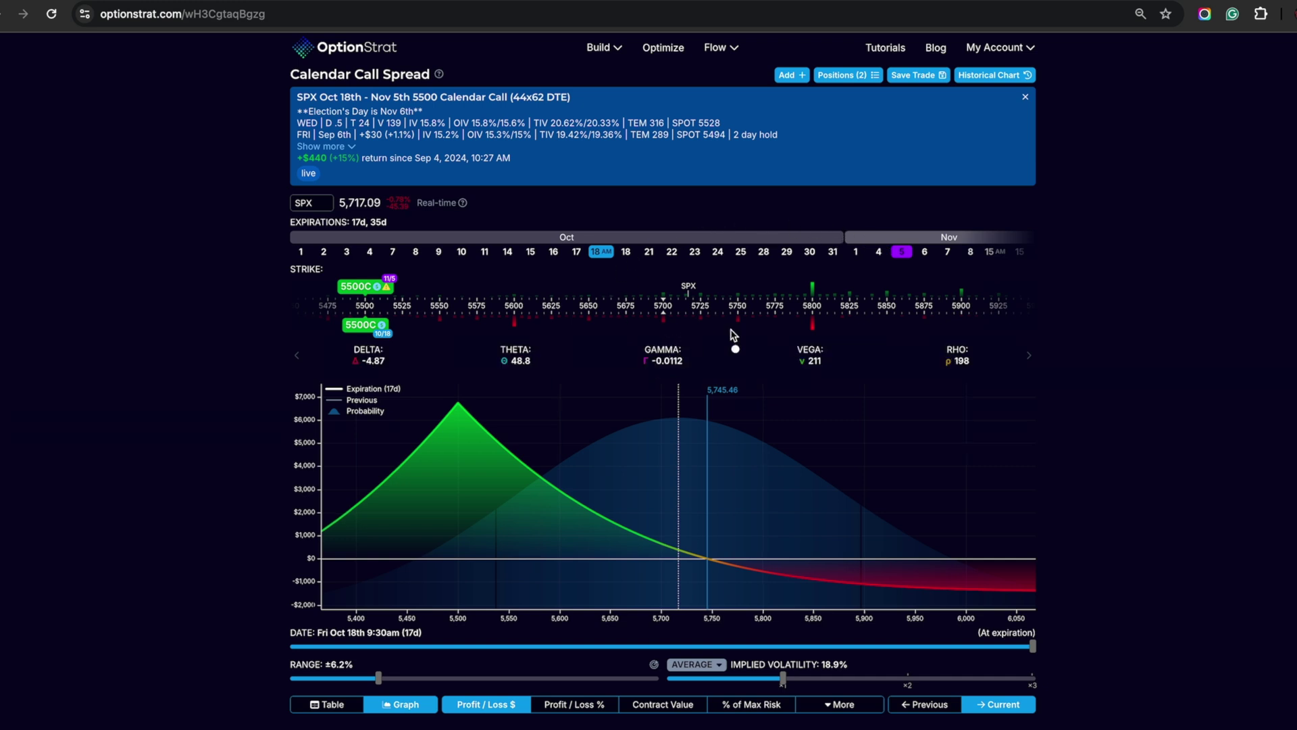
pyautogui.moveTo(841, 335)
pyautogui.mouseDown()
pyautogui.moveTo(760, 361)
pyautogui.moveTo(859, 365)
pyautogui.moveTo(824, 335)
pyautogui.mouseUp()
pyautogui.moveTo(1103, 446)
pyautogui.mouseDown()
pyautogui.moveTo(1213, 332)
pyautogui.moveTo(1221, 260)
pyautogui.moveTo(1271, 285)
pyautogui.mouseUp()
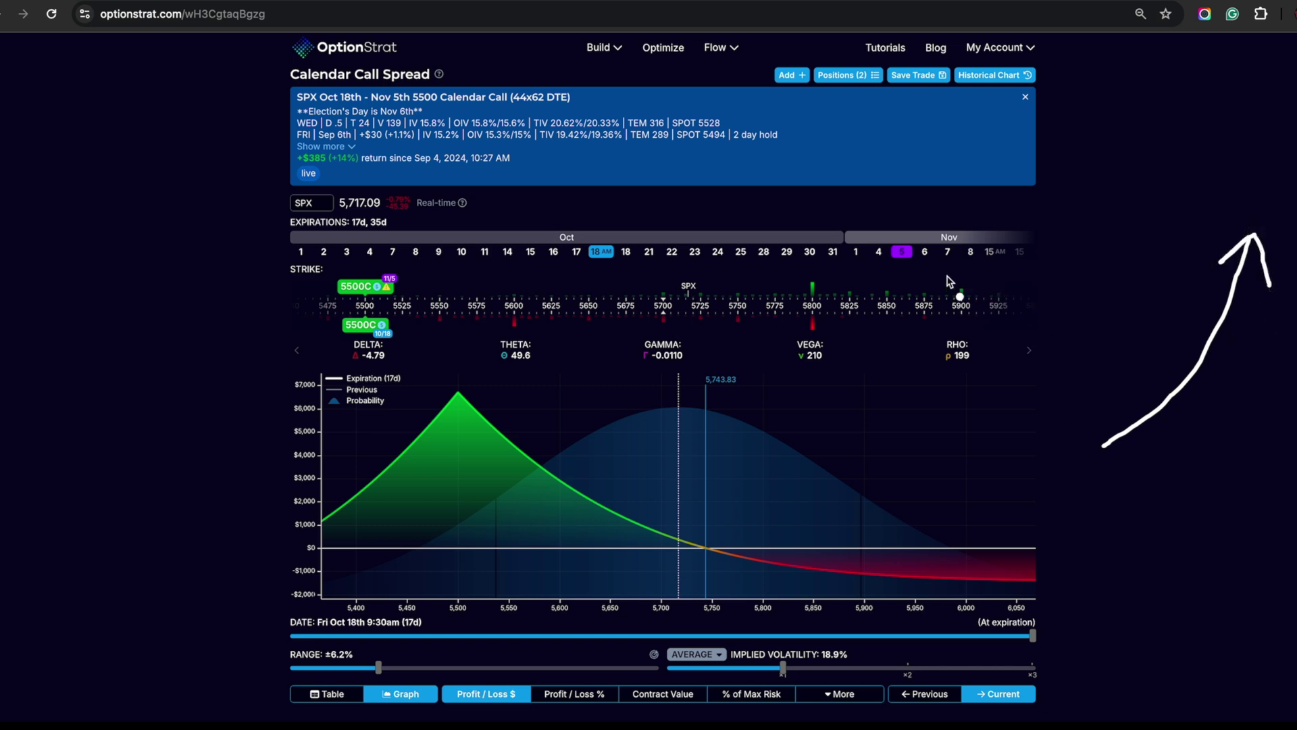
# Mark the Nov 5 expiration and sketch another rising curve beside the graph, clearing the drawings
pyautogui.moveTo(919, 230)
pyautogui.mouseDown()
pyautogui.moveTo(879, 242)
pyautogui.moveTo(877, 267)
pyautogui.moveTo(931, 234)
pyautogui.moveTo(880, 242)
pyautogui.moveTo(905, 274)
pyautogui.moveTo(913, 235)
pyautogui.moveTo(885, 238)
pyautogui.moveTo(882, 271)
pyautogui.moveTo(949, 274)
pyautogui.moveTo(935, 240)
pyautogui.mouseUp()
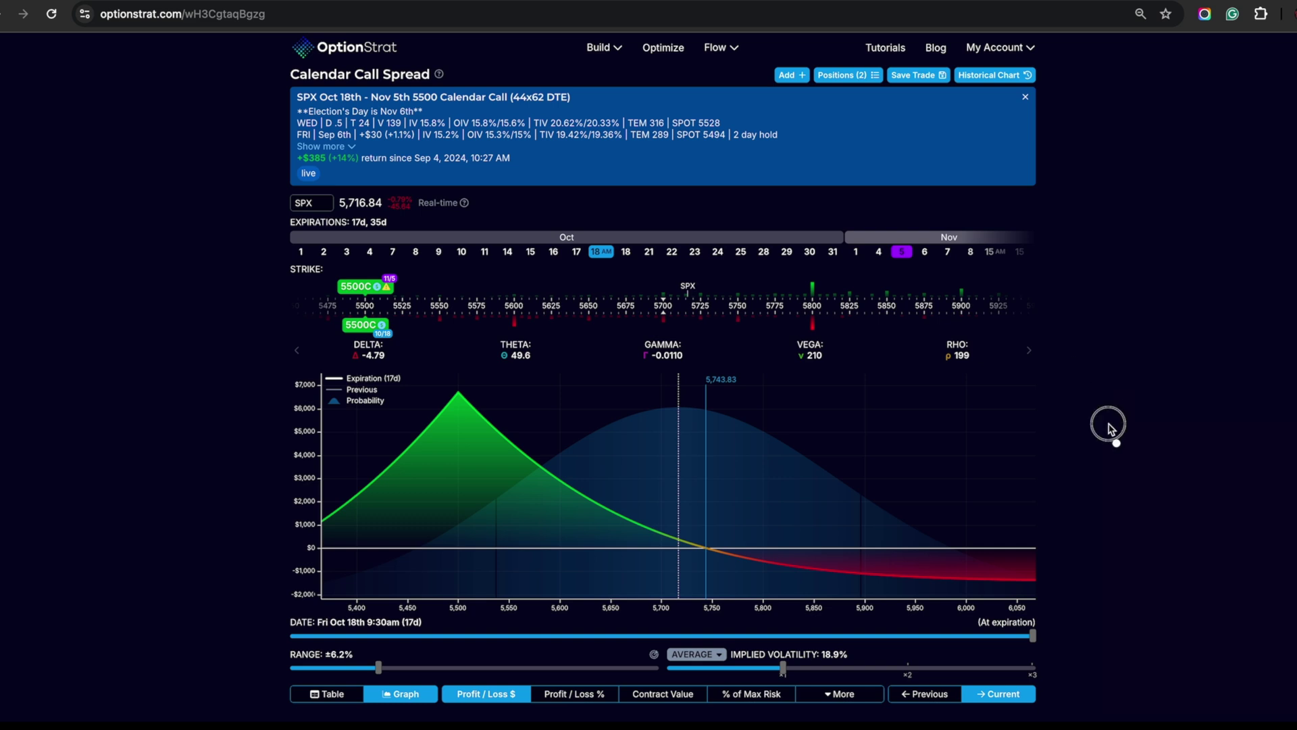
pyautogui.moveTo(1106, 424)
pyautogui.mouseDown()
pyautogui.moveTo(1201, 305)
pyautogui.moveTo(1224, 215)
pyautogui.moveTo(1245, 208)
pyautogui.moveTo(1259, 267)
pyautogui.mouseUp()
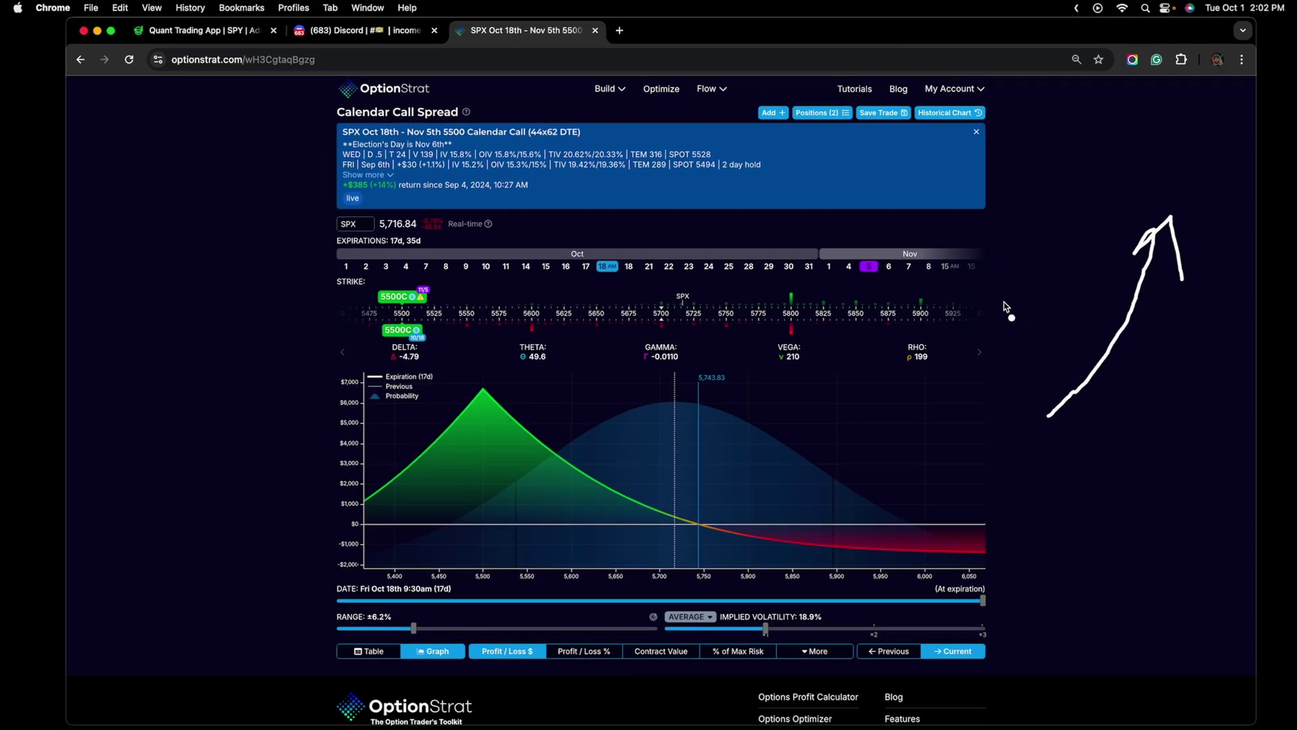
pyautogui.press('Escape')
# Switch to the trading platform's SPX Risk Profile and mark the P/L Open column and the calendar's contract quantities
pyautogui.hotkey('ctrl', 'Right')
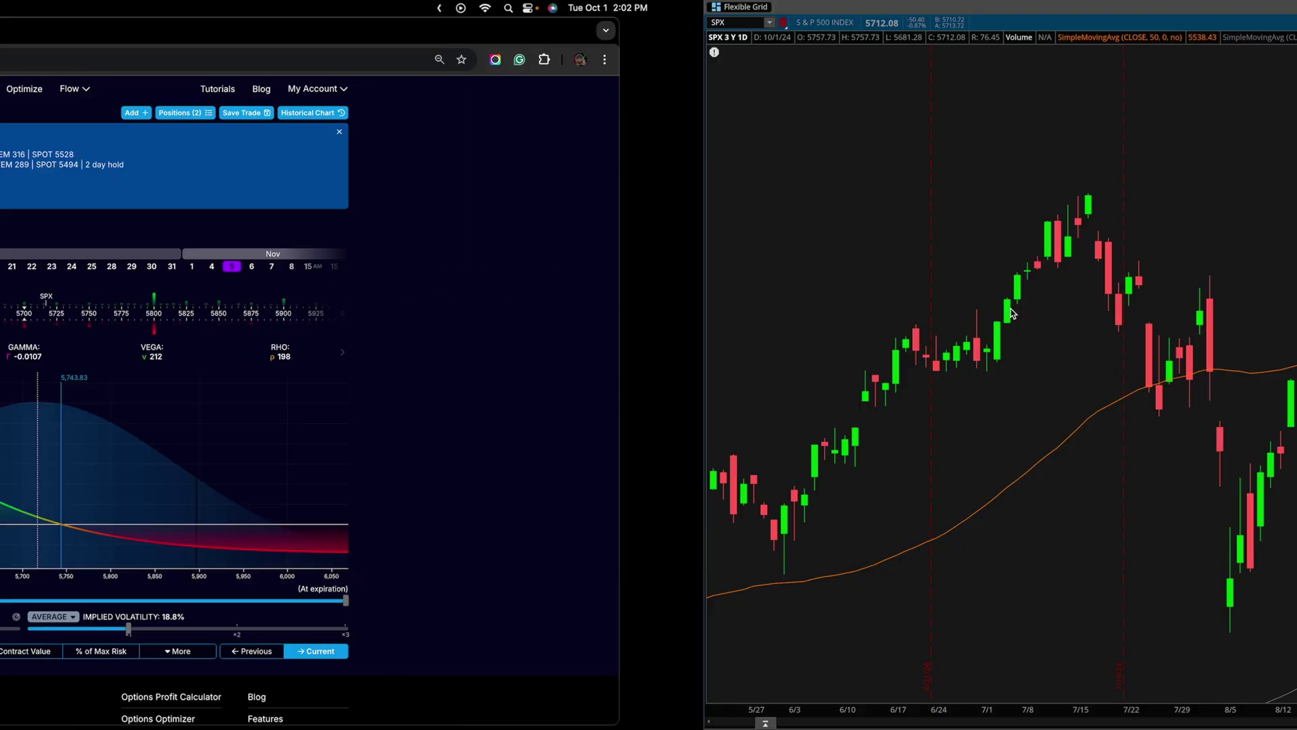
pyautogui.hotkey('ctrl', 'Right')
pyautogui.moveTo(637, 416); pyautogui.dragTo(651, 417)
pyautogui.moveTo(832, 492); pyautogui.dragTo(873, 546)
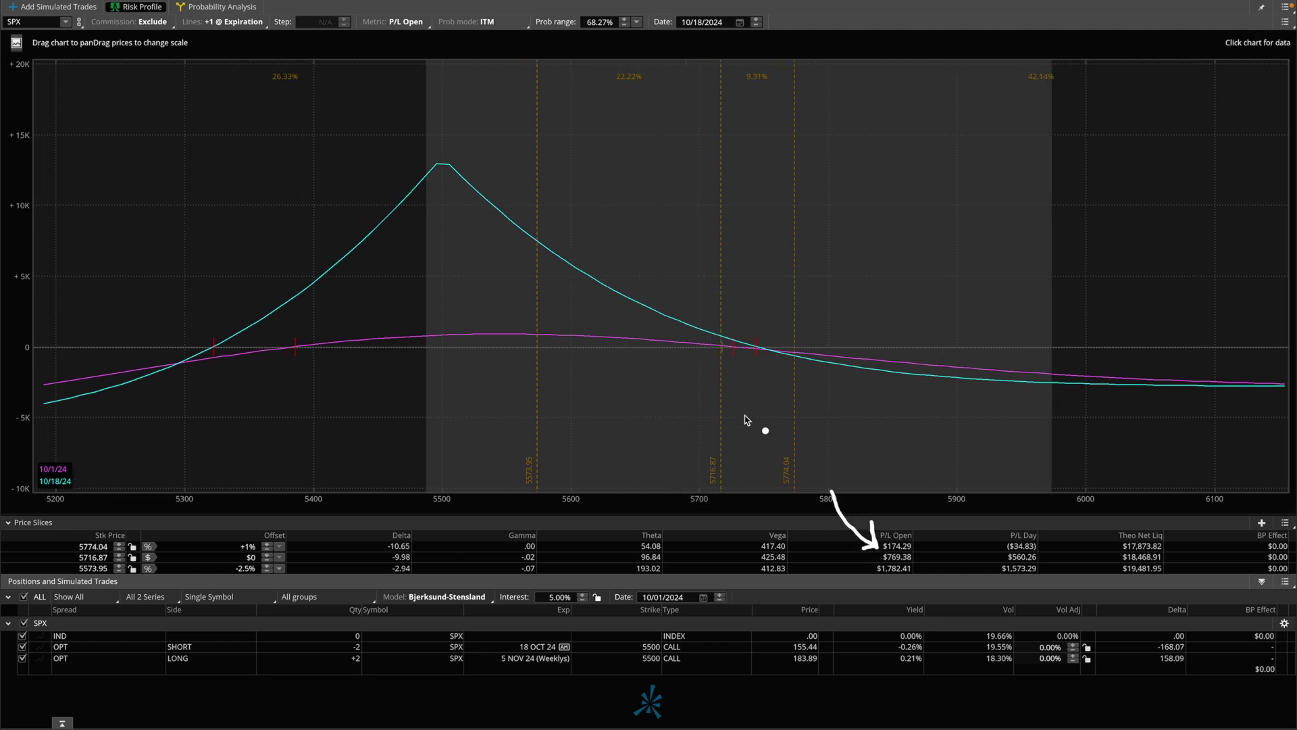
pyautogui.moveTo(393, 617)
pyautogui.mouseDown()
pyautogui.moveTo(365, 635)
pyautogui.moveTo(395, 633)
pyautogui.mouseUp()
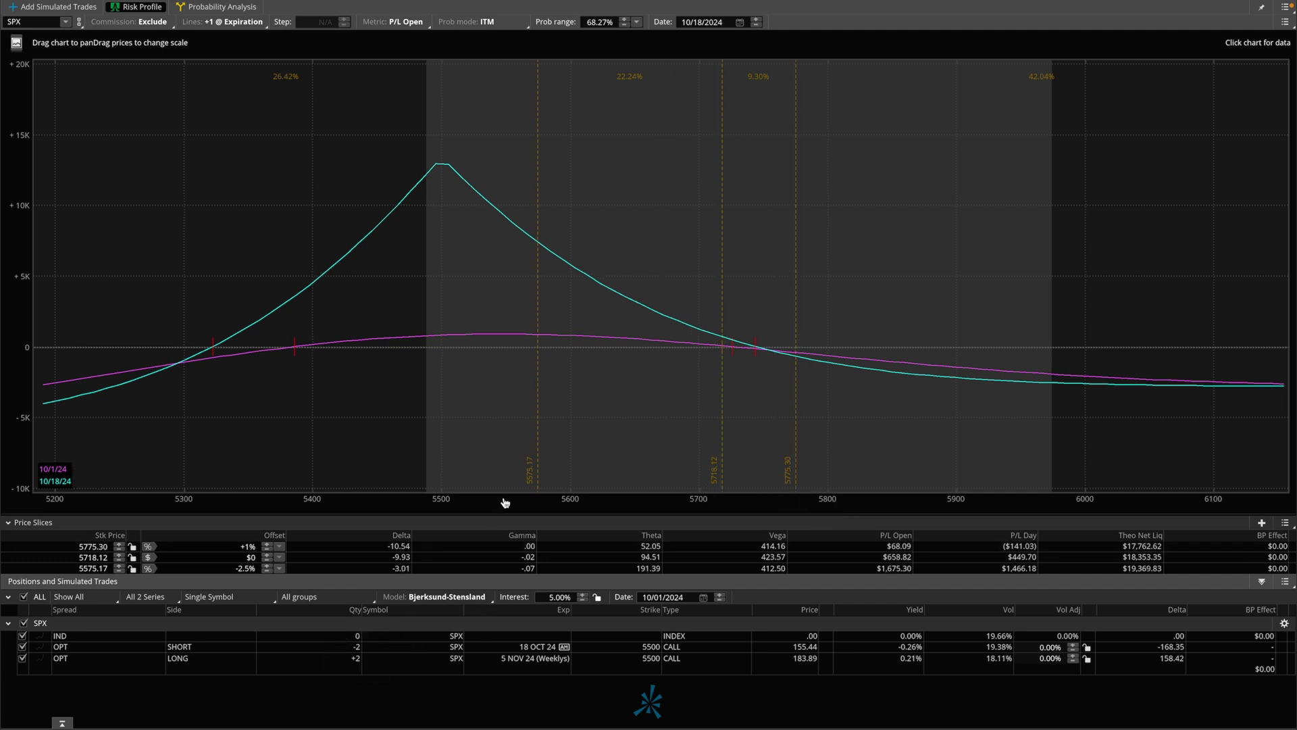
# Circle the early-September candles and mark the 10/11/24 time line on the SPX daily chart
pyautogui.moveTo(780, 367); pyautogui.dragTo(770, 337)
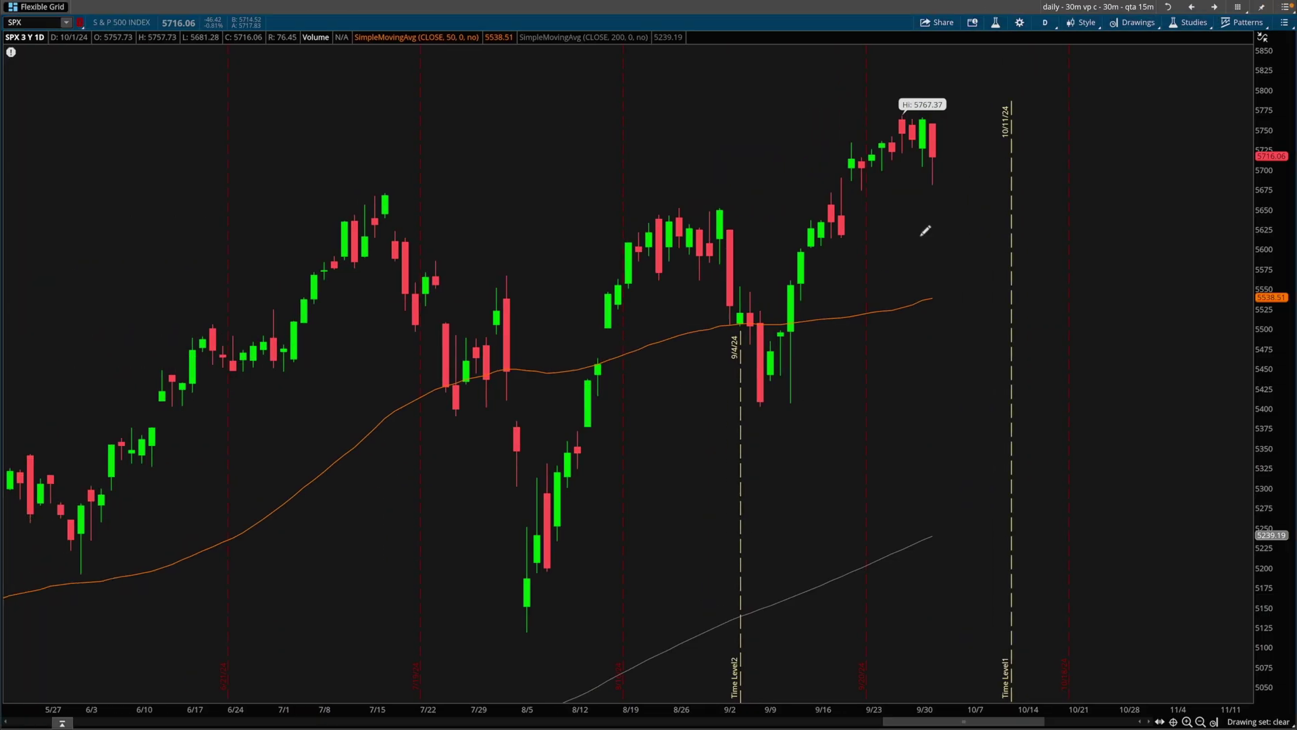
pyautogui.moveTo(757, 304)
pyautogui.mouseDown()
pyautogui.moveTo(708, 353)
pyautogui.moveTo(772, 349)
pyautogui.mouseUp()
pyautogui.moveTo(999, 226)
pyautogui.mouseDown()
pyautogui.moveTo(1041, 287)
pyautogui.moveTo(986, 294)
pyautogui.mouseUp()
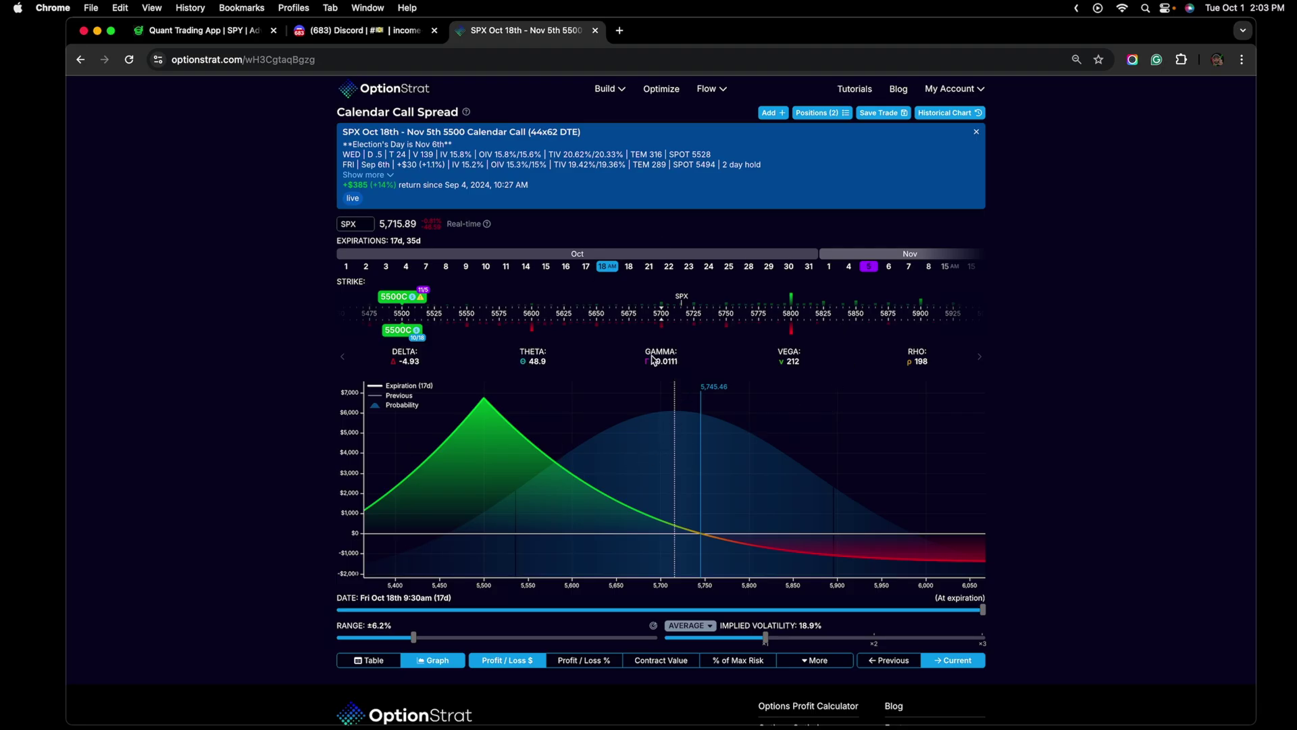
# Switch the calendar spread's statistics in OptionStrat from the Greeks back to the profit and loss figures
pyautogui.click(698, 348)
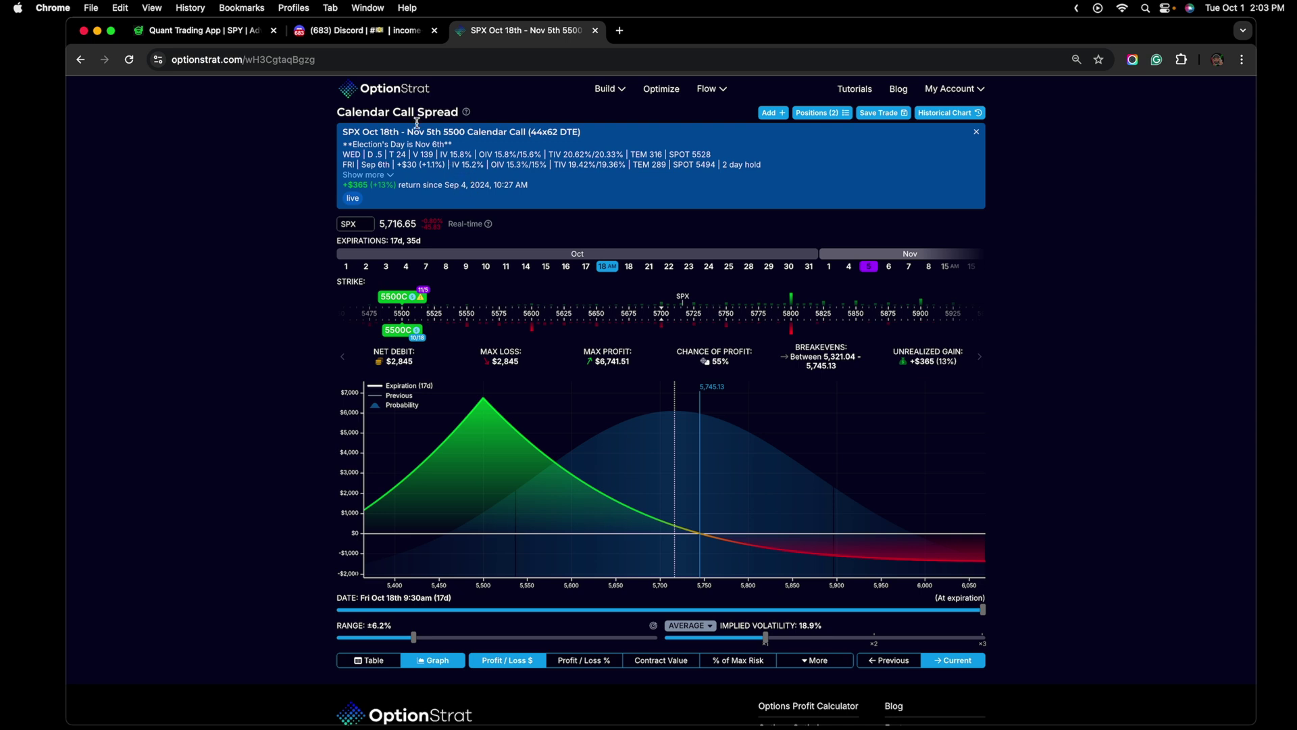
# Enlarge the September 4 calendar trade screenshot in Discord's income-spreads channel and read the follow-up posts through September 10
pyautogui.click(358, 30)
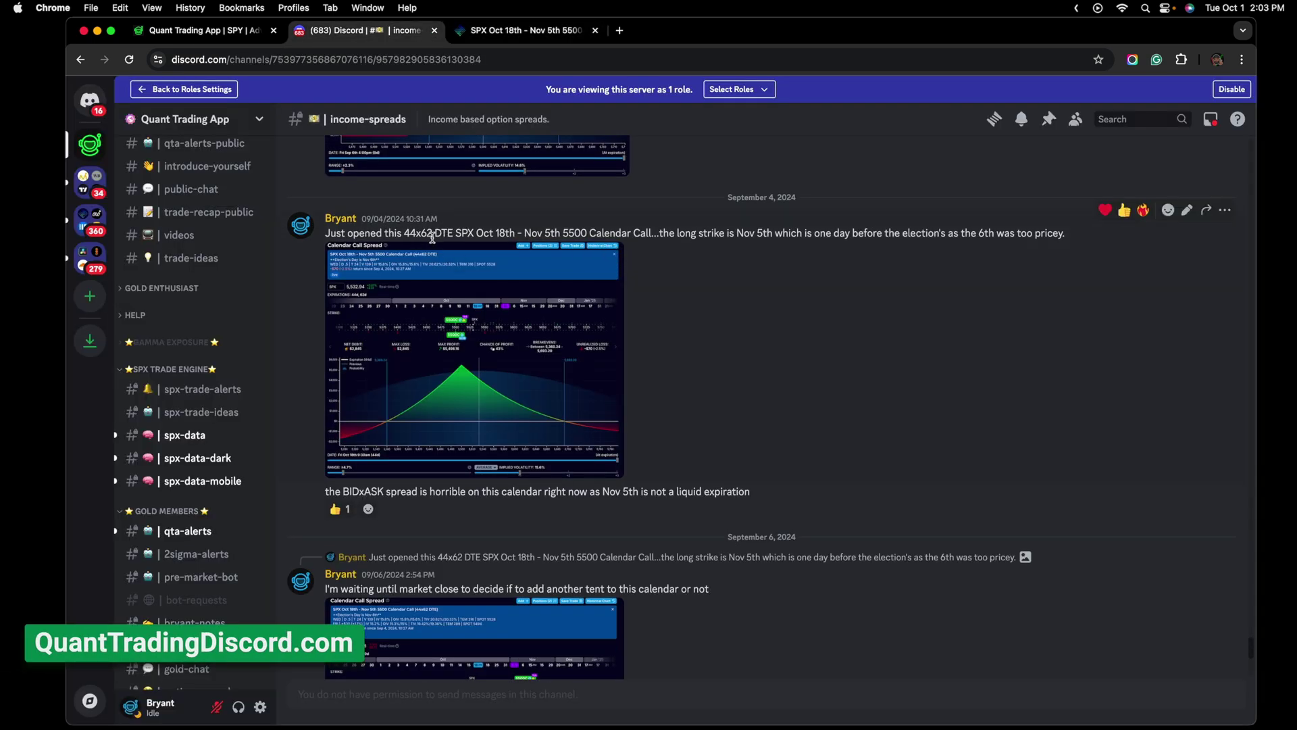
pyautogui.scroll(-1, 677, 327)
pyautogui.click(551, 362)
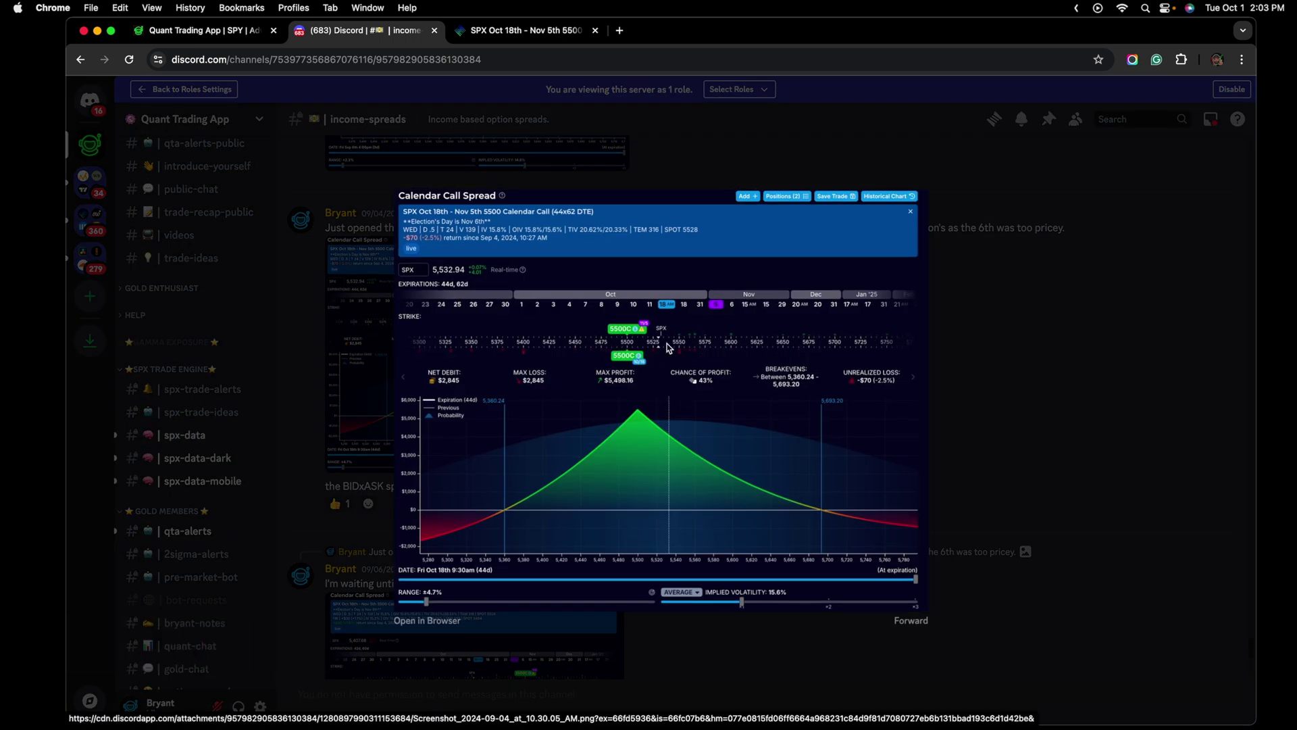
pyautogui.click(958, 379)
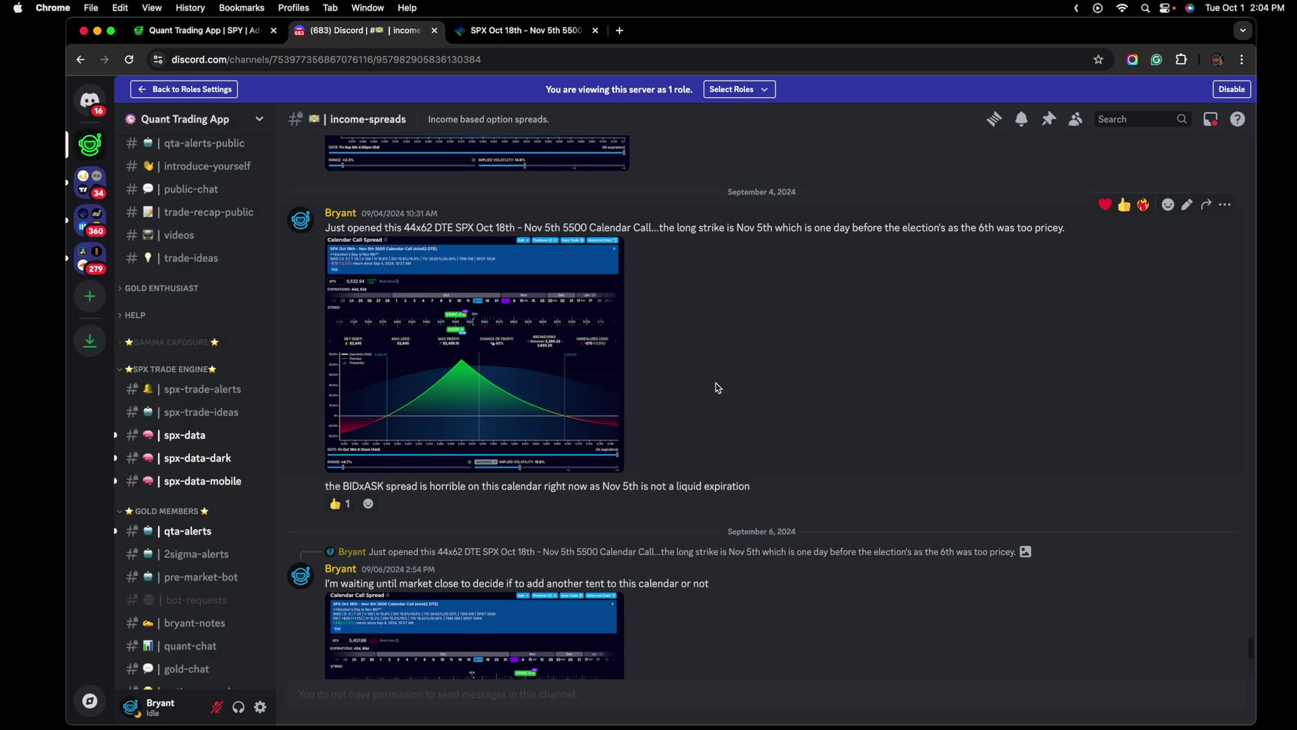
pyautogui.scroll(-10, 716, 391)
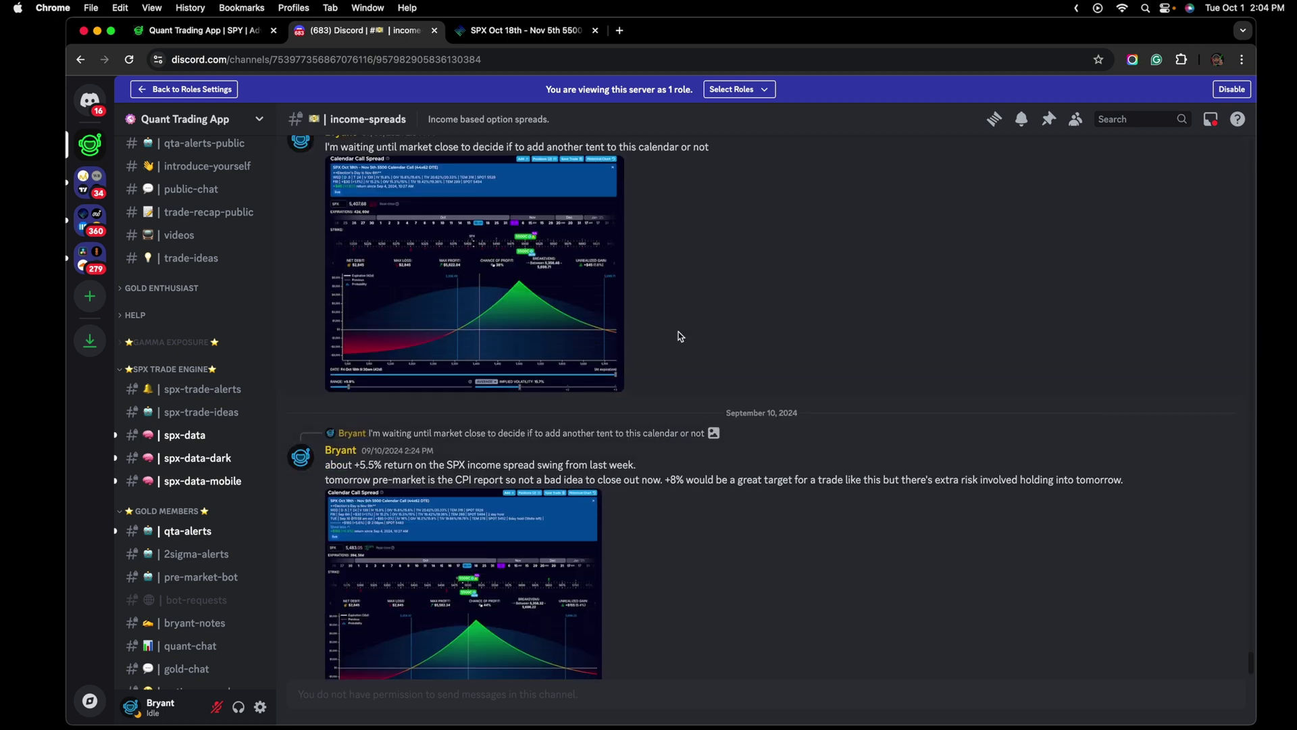
pyautogui.scroll(-1, 679, 358)
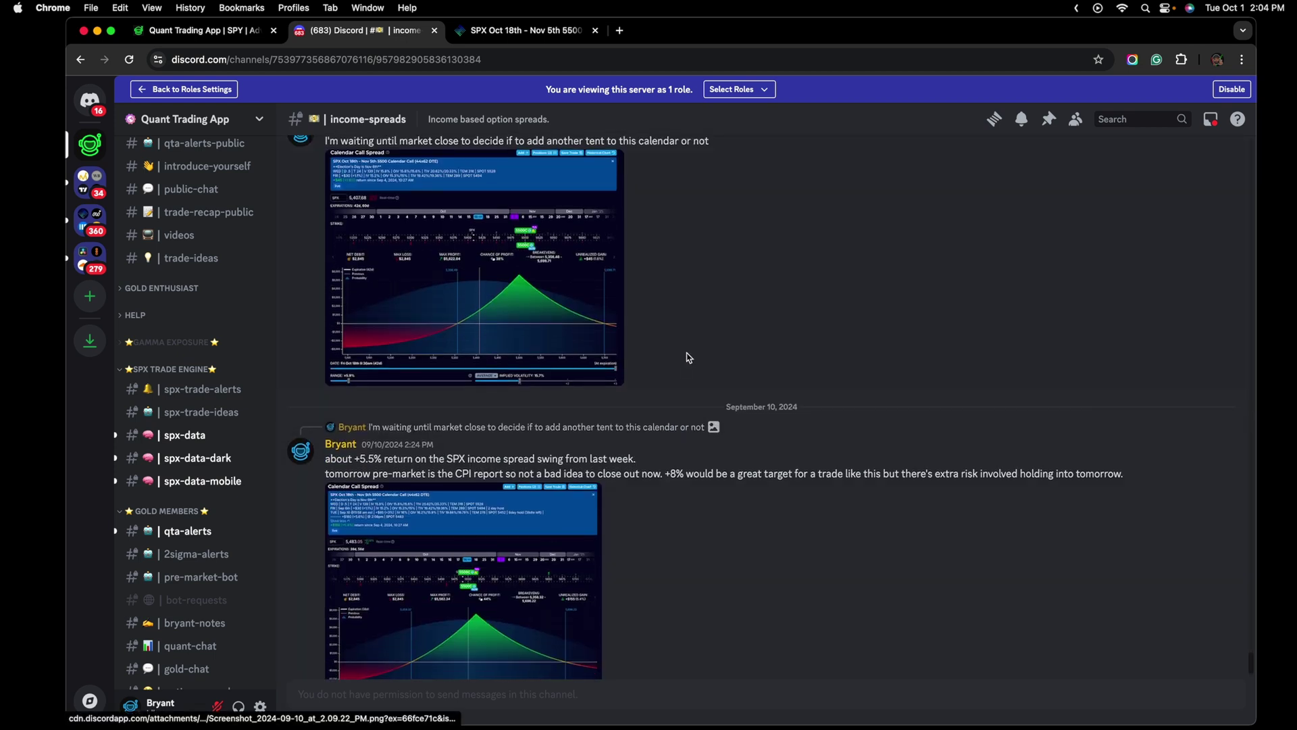
# Switch to the trading platform's SPX Risk Profile and handwrite "20 - 30" over the graph
pyautogui.hotkey('ctrl', 'Right')
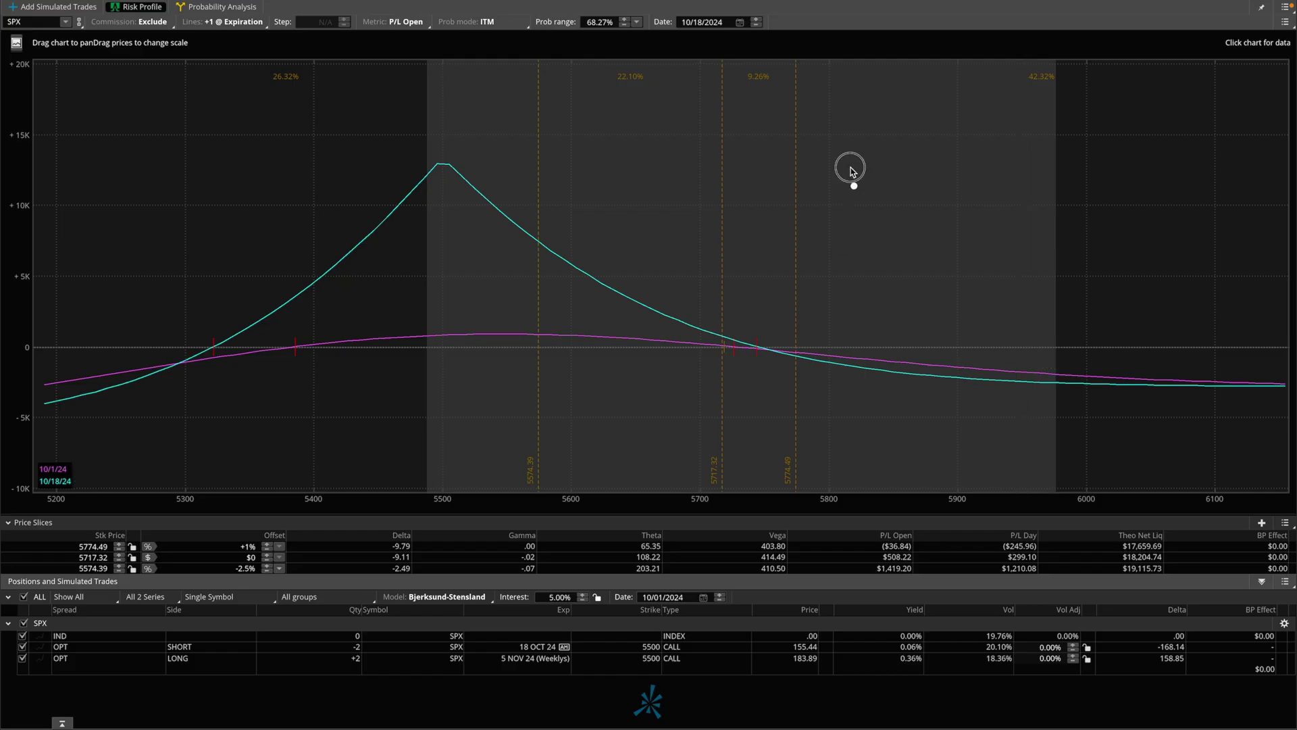
pyautogui.moveTo(846, 168); pyautogui.dragTo(924, 249)
pyautogui.moveTo(939, 170); pyautogui.dragTo(944, 175)
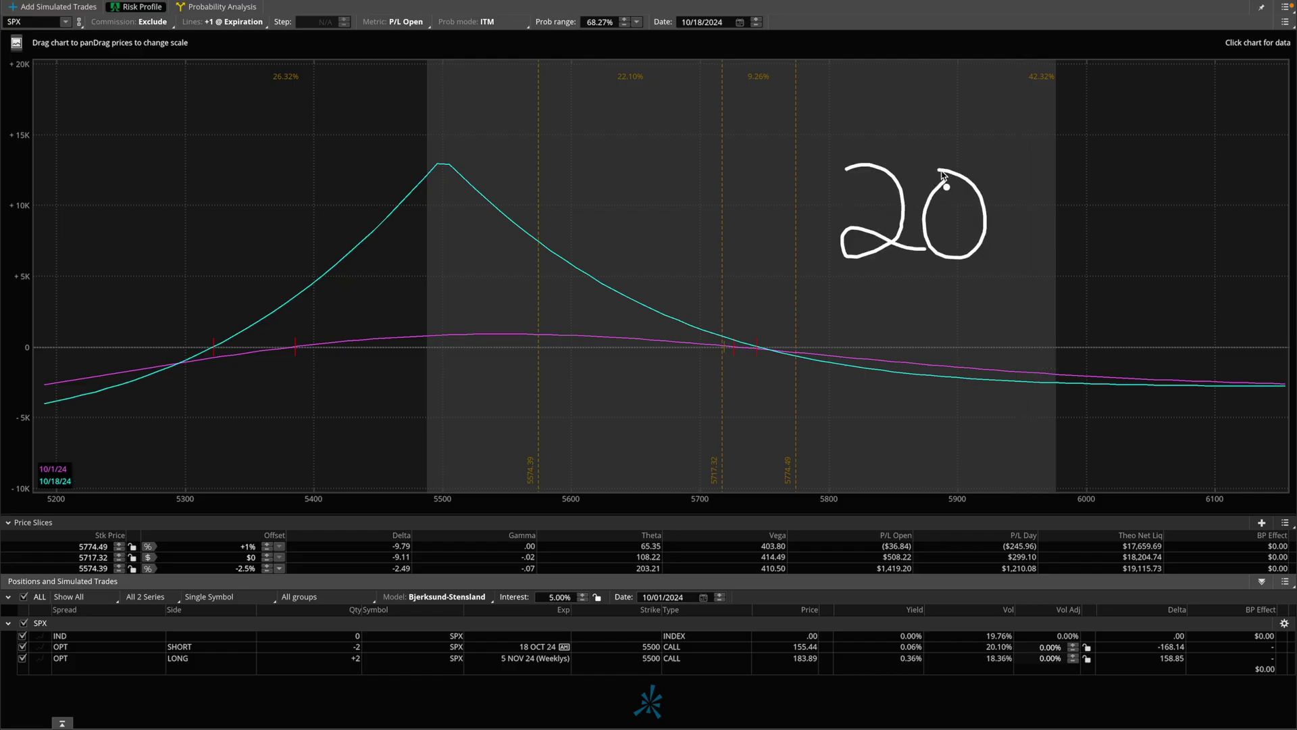
pyautogui.moveTo(1018, 214)
pyautogui.mouseDown()
pyautogui.moveTo(1056, 212)
pyautogui.moveTo(1119, 247)
pyautogui.mouseUp()
pyautogui.moveTo(1200, 171); pyautogui.dragTo(1203, 177)
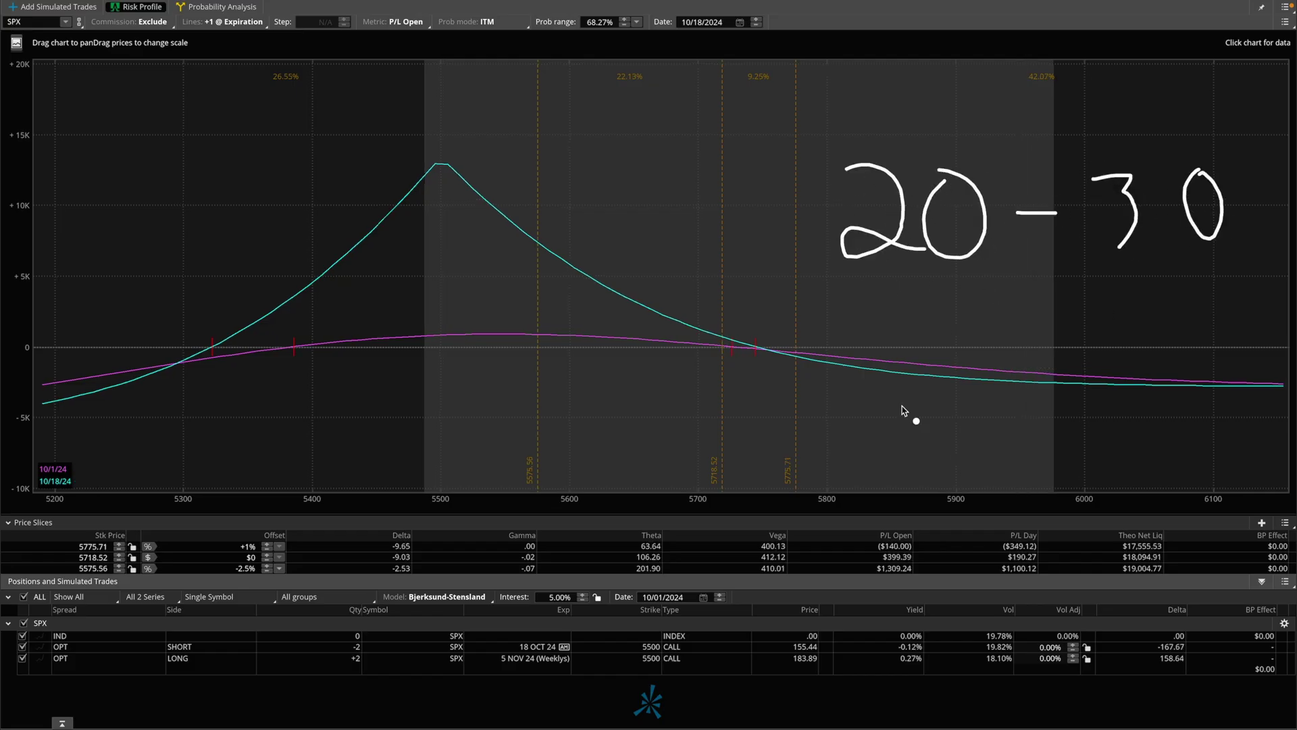
# Circle the low-price end of the expiration curve and handwrite "10" beside the profit peak
pyautogui.moveTo(39, 380)
pyautogui.mouseDown()
pyautogui.moveTo(14, 425)
pyautogui.moveTo(37, 383)
pyautogui.mouseUp()
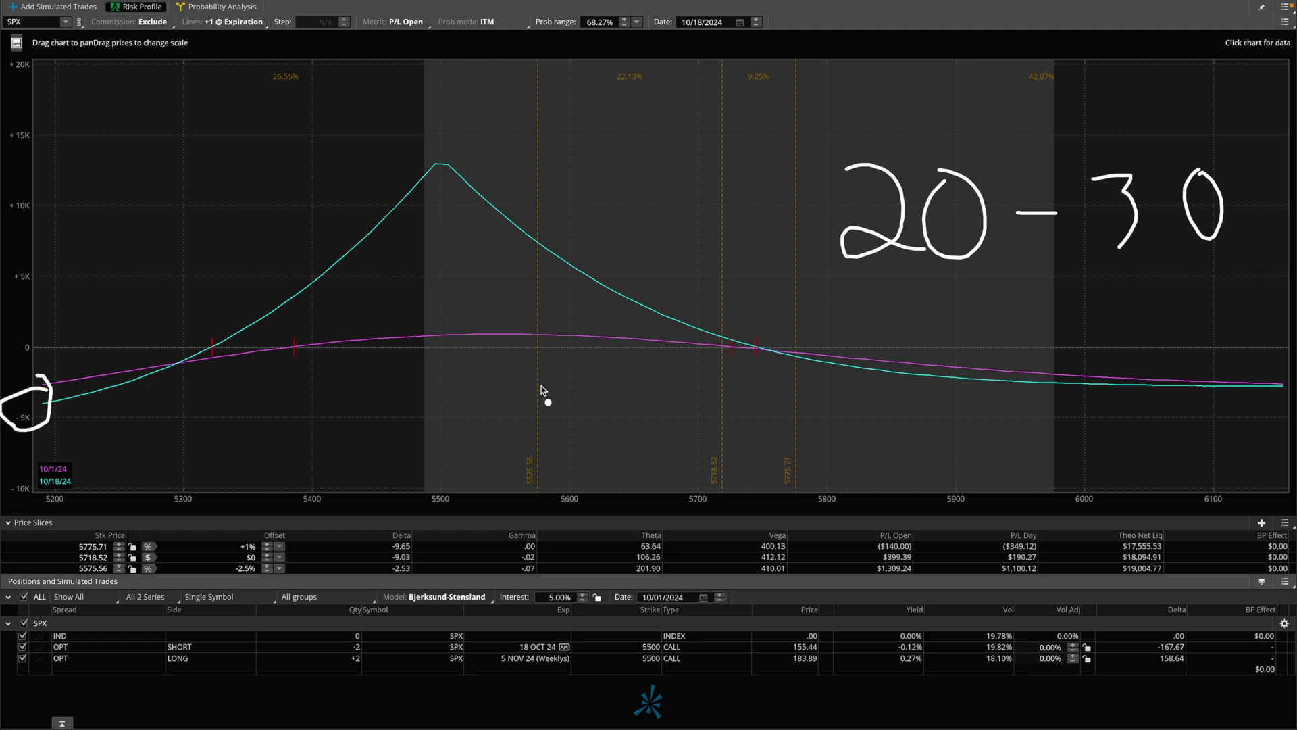
pyautogui.moveTo(264, 148); pyautogui.dragTo(270, 201)
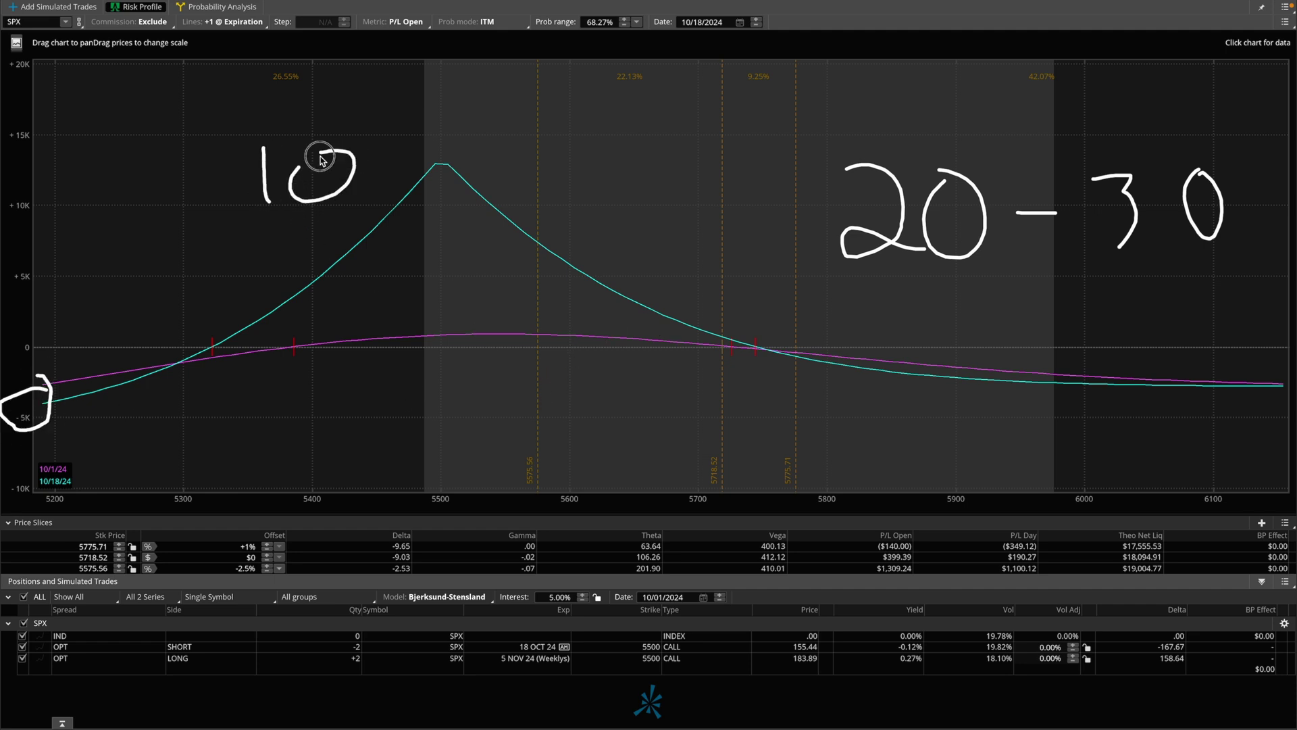
pyautogui.moveTo(382, 142)
pyautogui.mouseDown()
pyautogui.moveTo(405, 149)
pyautogui.moveTo(404, 203)
pyautogui.moveTo(416, 183)
pyautogui.mouseUp()
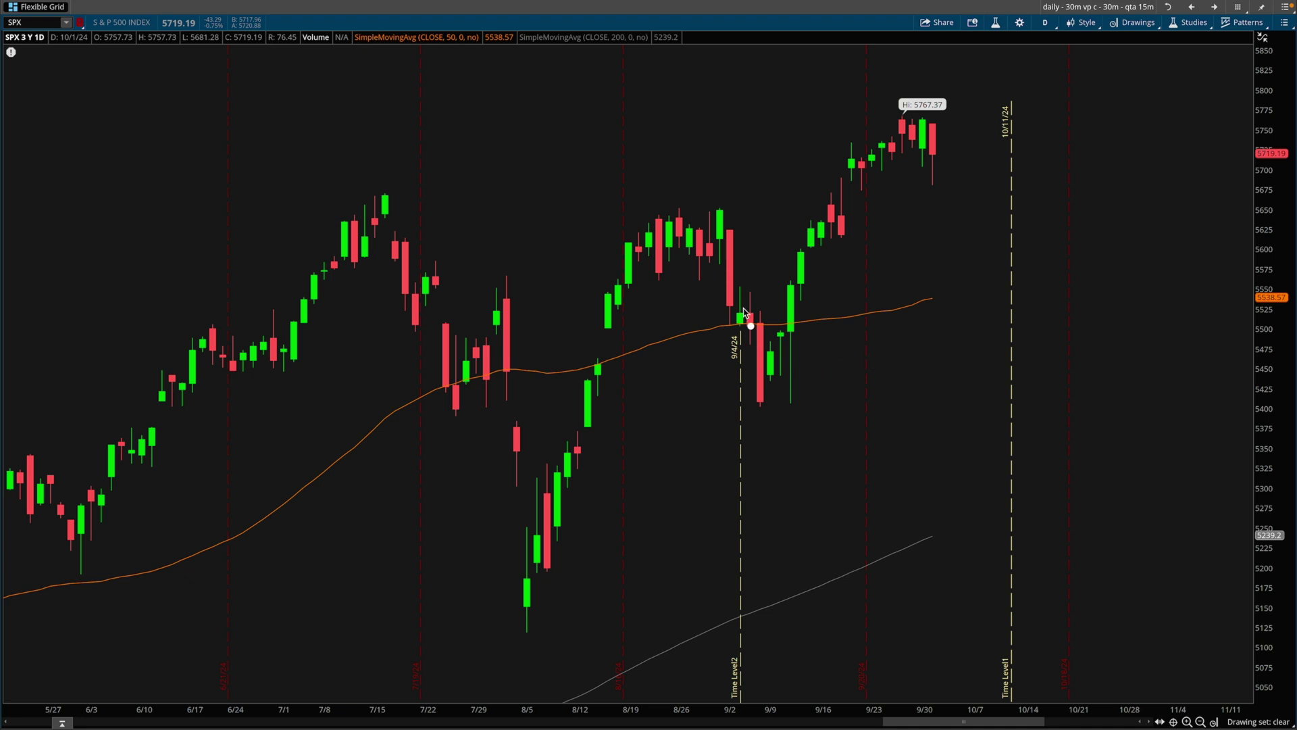
# Mark the September 4 candle on the SPX daily chart and draw a horizontal line forward from it near 5500
pyautogui.moveTo(745, 313)
pyautogui.mouseDown()
pyautogui.moveTo(723, 334)
pyautogui.moveTo(756, 308)
pyautogui.moveTo(742, 304)
pyautogui.mouseUp()
pyautogui.moveTo(730, 326); pyautogui.dragTo(756, 324)
pyautogui.moveTo(751, 325)
pyautogui.mouseDown()
pyautogui.moveTo(1244, 329)
pyautogui.moveTo(1236, 336)
pyautogui.moveTo(1261, 316)
pyautogui.moveTo(1290, 329)
pyautogui.moveTo(1275, 314)
pyautogui.mouseUp()
pyautogui.press('Escape')
pyautogui.hotkey('ctrl', 'a')
# Circle the candles around September 9 to 11 on the SPX daily chart, and clear the mark
pyautogui.moveTo(774, 295)
pyautogui.mouseDown()
pyautogui.moveTo(737, 298)
pyautogui.moveTo(776, 363)
pyautogui.moveTo(792, 283)
pyautogui.moveTo(762, 295)
pyautogui.moveTo(765, 318)
pyautogui.moveTo(792, 321)
pyautogui.mouseUp()
pyautogui.press('Escape')
pyautogui.hotkey('ctrl', 'a')
pyautogui.press('Escape')
# Draw a horizontal line at about 5670 along the July and late-August highs of the SPX daily chart
pyautogui.moveTo(359, 194); pyautogui.dragTo(885, 192)
pyautogui.moveTo(369, 184)
pyautogui.mouseDown()
pyautogui.moveTo(400, 215)
pyautogui.moveTo(369, 212)
pyautogui.mouseUp()
pyautogui.moveTo(619, 280)
pyautogui.mouseDown()
pyautogui.moveTo(643, 221)
pyautogui.moveTo(679, 207)
pyautogui.moveTo(722, 227)
pyautogui.moveTo(732, 290)
pyautogui.mouseUp()
pyautogui.press('Escape')
pyautogui.moveTo(345, 194); pyautogui.dragTo(787, 195)
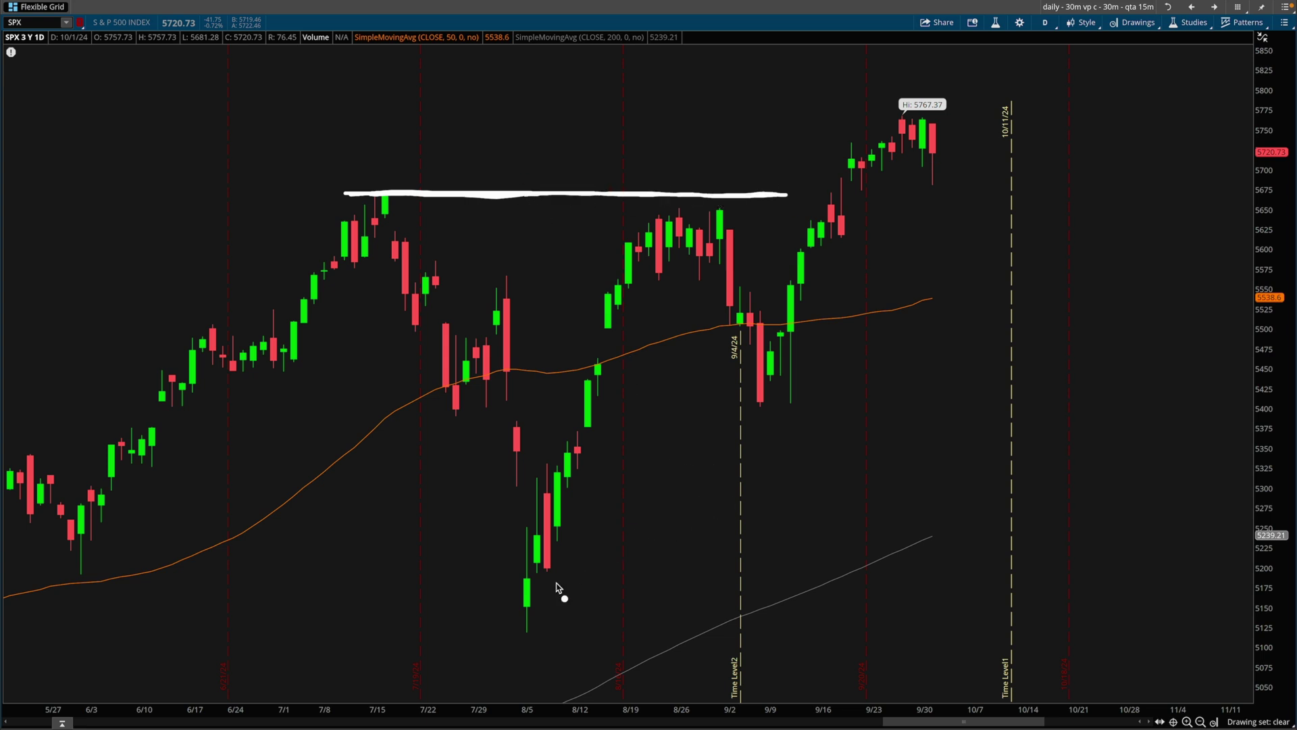
# Draw horizontal lines near 5110 and 5300, and branches from the September 4 candle up to about 5670 and down to about 5300
pyautogui.moveTo(507, 631)
pyautogui.mouseDown()
pyautogui.moveTo(723, 630)
pyautogui.moveTo(487, 637)
pyautogui.moveTo(912, 638)
pyautogui.mouseUp()
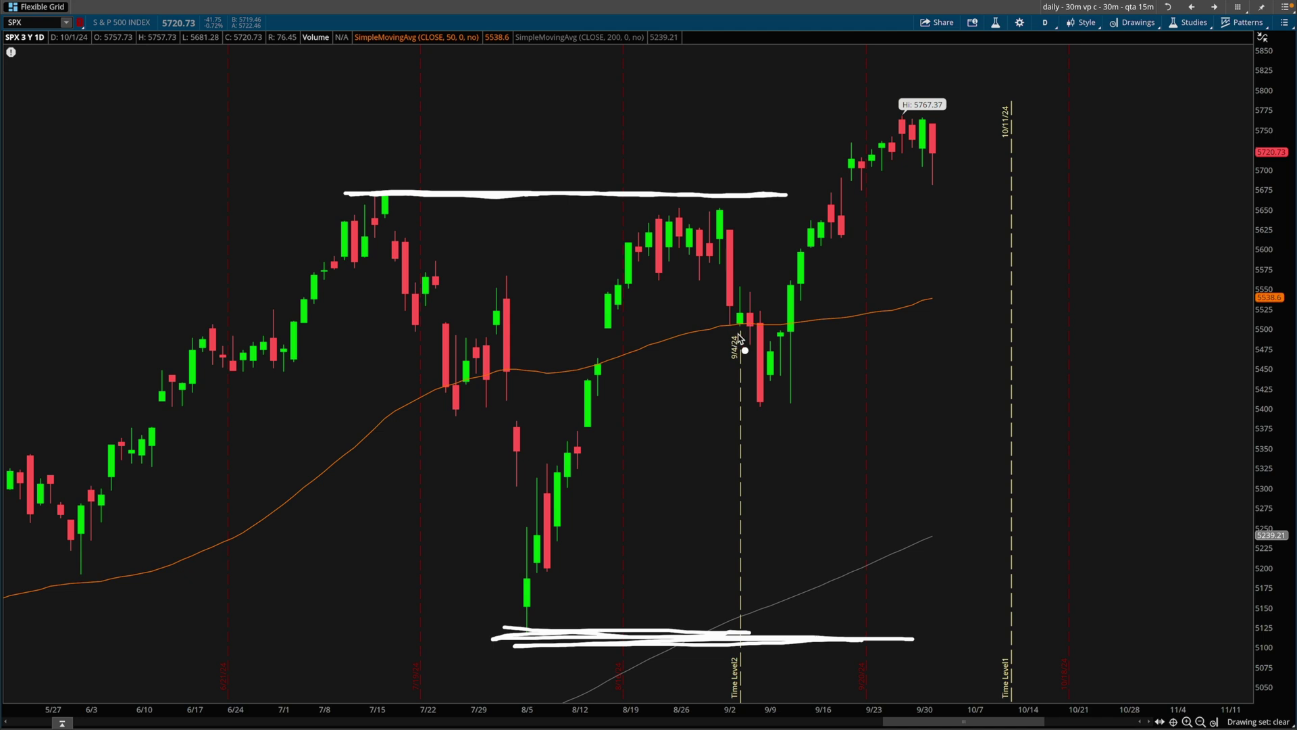
pyautogui.moveTo(734, 326)
pyautogui.mouseDown()
pyautogui.moveTo(756, 196)
pyautogui.moveTo(730, 321)
pyautogui.moveTo(767, 473)
pyautogui.moveTo(805, 486)
pyautogui.mouseUp()
pyautogui.moveTo(784, 195); pyautogui.dragTo(810, 192)
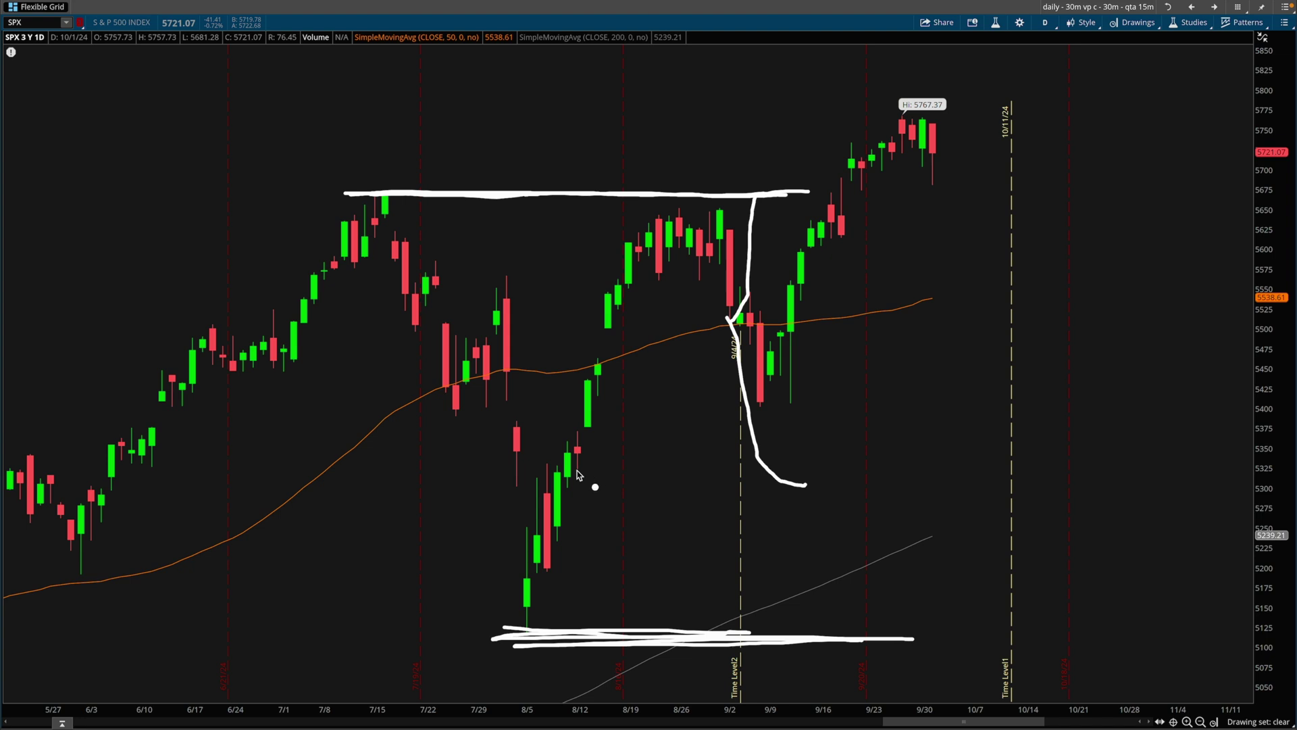
pyautogui.moveTo(504, 492)
pyautogui.mouseDown()
pyautogui.moveTo(869, 487)
pyautogui.moveTo(776, 492)
pyautogui.moveTo(838, 493)
pyautogui.moveTo(822, 496)
pyautogui.mouseUp()
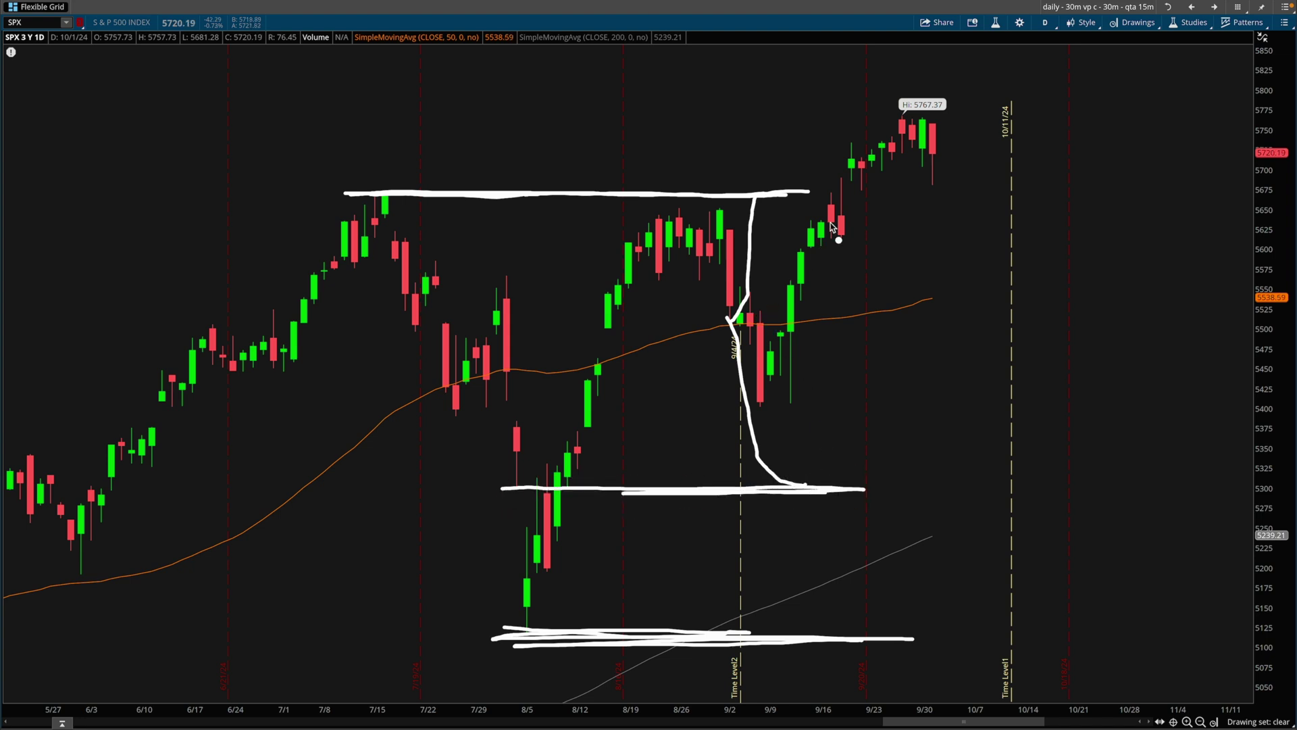
# Draw a line near 5655 at the mid-September breakout with an arrow up toward the late-September highs, and clear all marks
pyautogui.moveTo(808, 200); pyautogui.dragTo(864, 209)
pyautogui.moveTo(696, 207)
pyautogui.mouseDown()
pyautogui.moveTo(865, 207)
pyautogui.moveTo(836, 211)
pyautogui.moveTo(875, 169)
pyautogui.moveTo(875, 140)
pyautogui.moveTo(896, 162)
pyautogui.mouseUp()
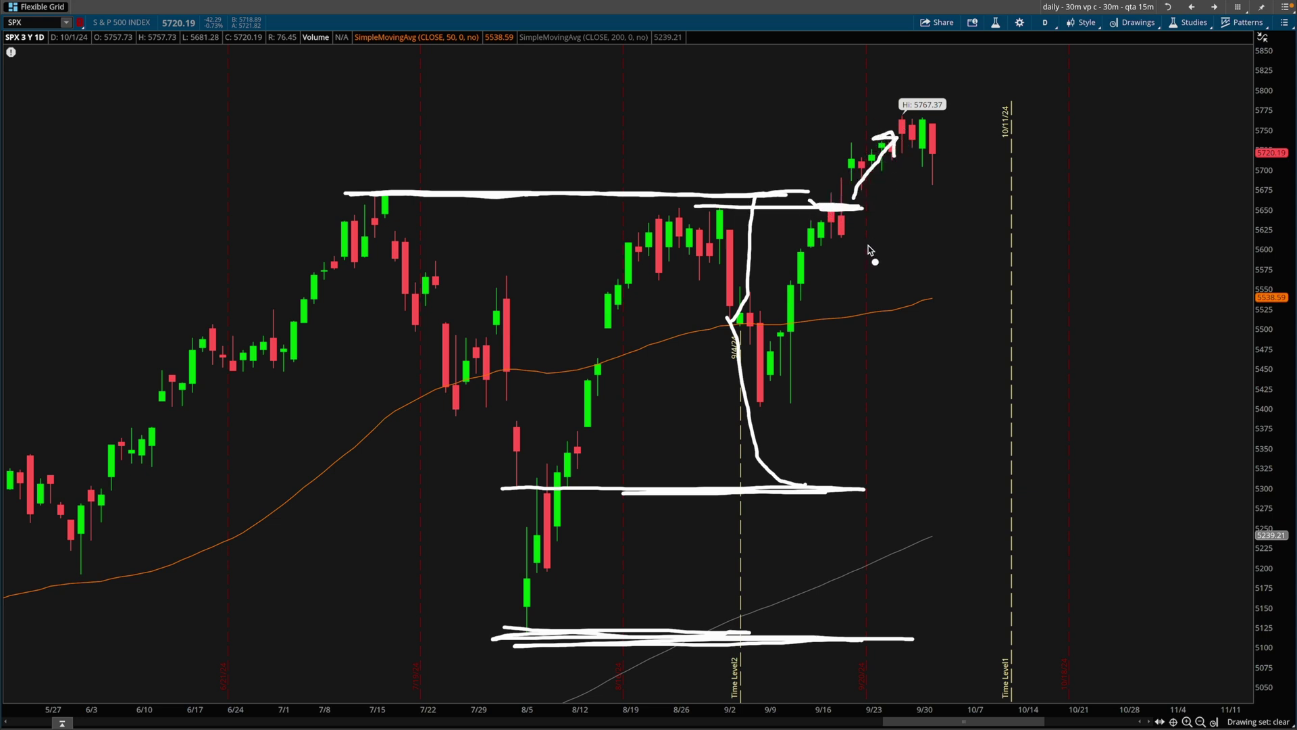
pyautogui.press('Escape')
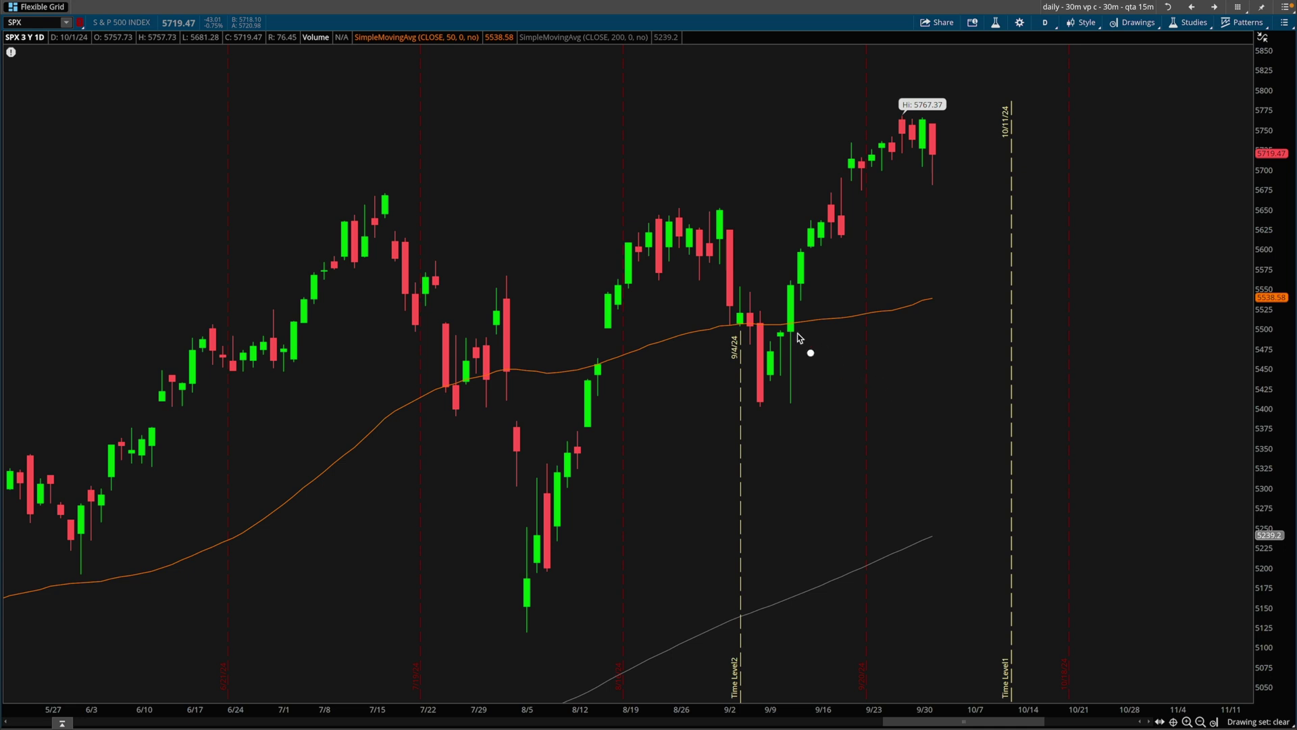
# Annotate the SPX daily chart with a forward arrow near 5660, a handwritten "200" and an X at the latest price
pyautogui.moveTo(651, 206)
pyautogui.mouseDown()
pyautogui.moveTo(1234, 206)
pyautogui.moveTo(1228, 194)
pyautogui.moveTo(1221, 212)
pyautogui.mouseUp()
pyautogui.moveTo(1081, 245)
pyautogui.mouseDown()
pyautogui.moveTo(1179, 289)
pyautogui.moveTo(1176, 246)
pyautogui.moveTo(1210, 244)
pyautogui.mouseUp()
pyautogui.click(985, 211)
pyautogui.moveTo(944, 146)
pyautogui.mouseDown()
pyautogui.moveTo(925, 164)
pyautogui.moveTo(948, 162)
pyautogui.mouseUp()
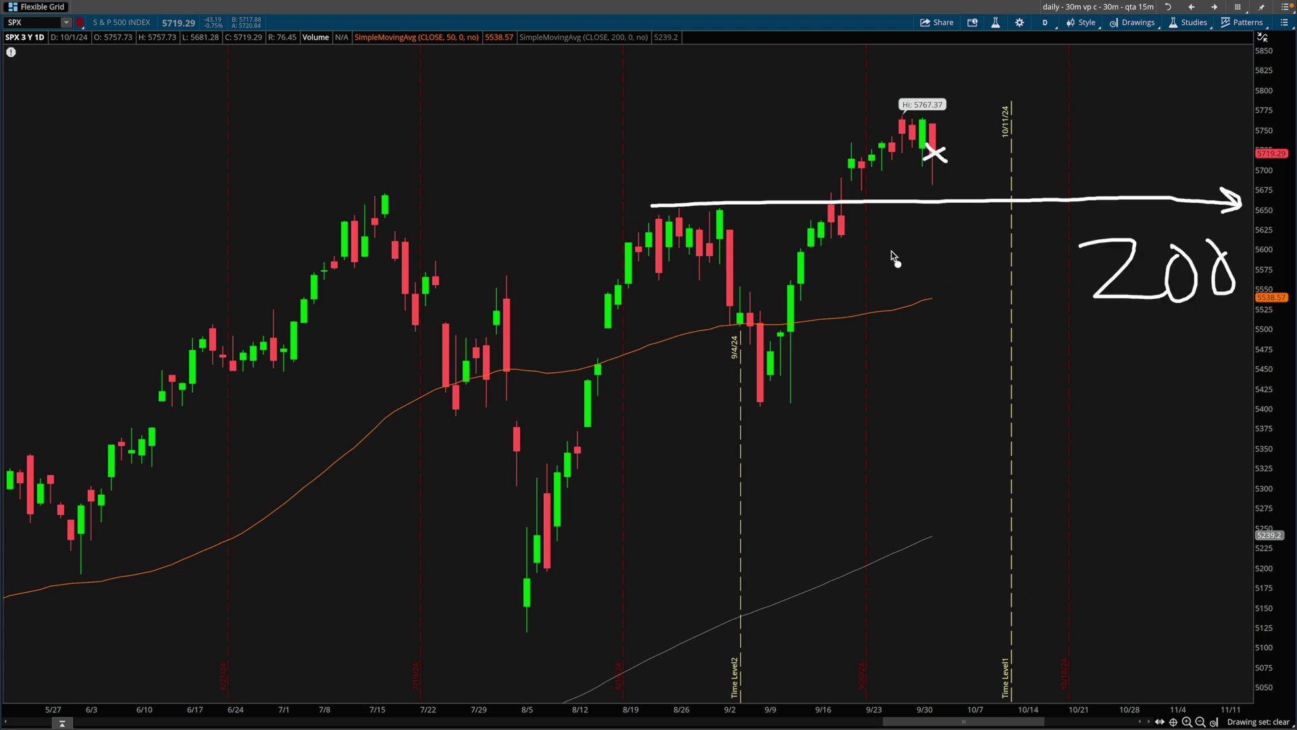
# Handwrite "21" below the recent SPX candles, clear the annotations and switch to the calendar's risk profile
pyautogui.moveTo(824, 449)
pyautogui.mouseDown()
pyautogui.moveTo(830, 473)
pyautogui.moveTo(882, 480)
pyautogui.mouseUp()
pyautogui.moveTo(923, 427); pyautogui.dragTo(931, 500)
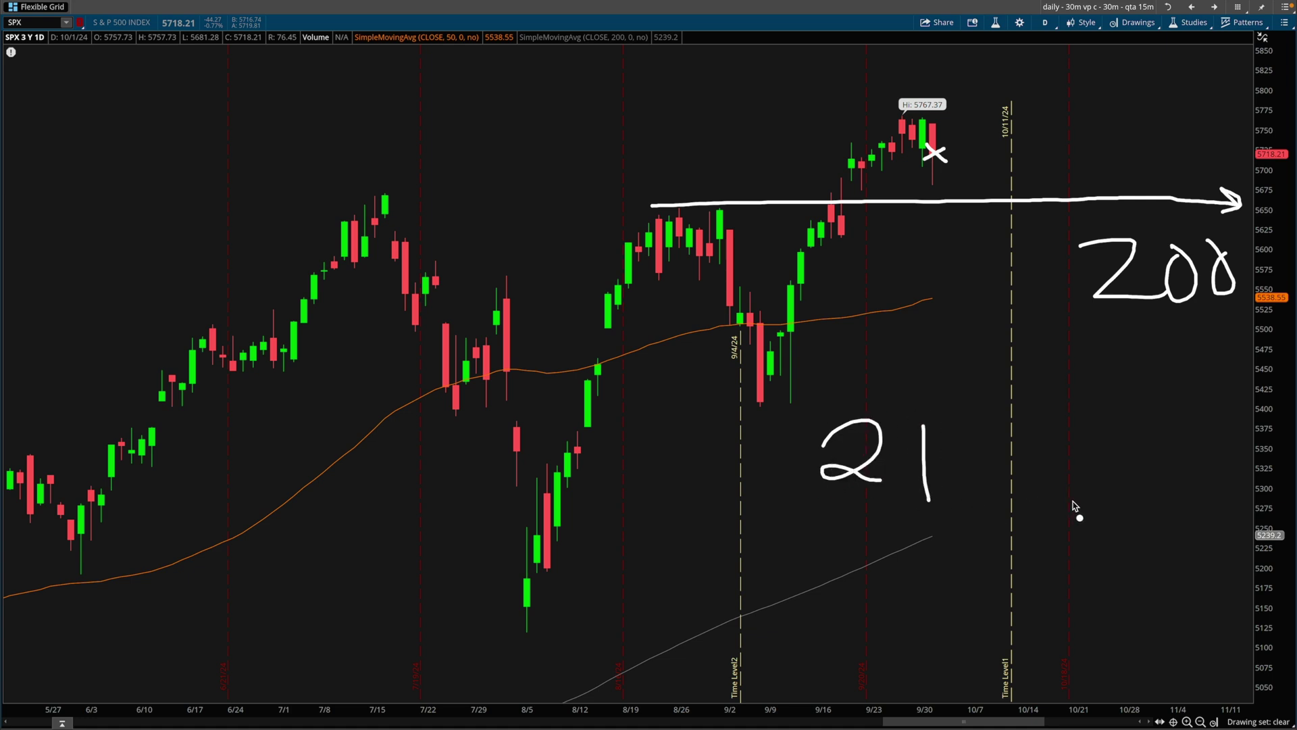
pyautogui.press('Escape')
pyautogui.hotkey('ctrl', 'Right')
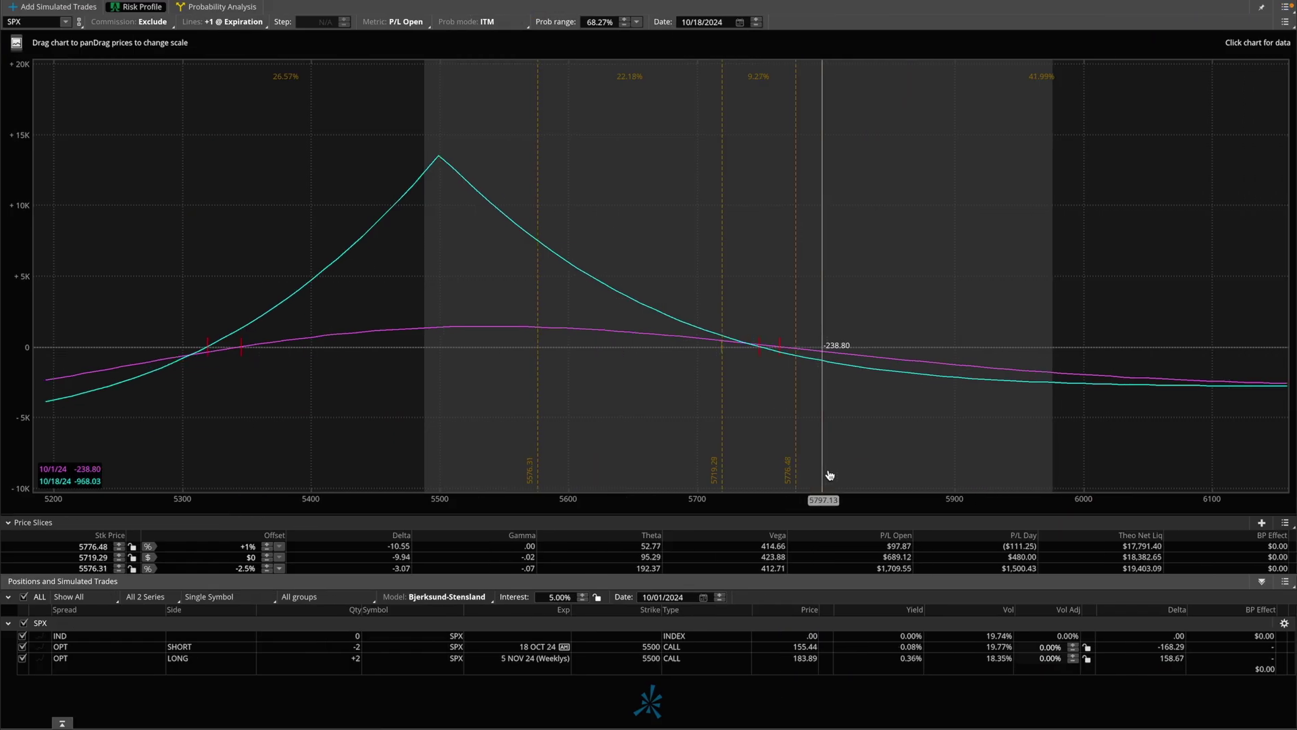
# Return to the SPX daily chart, put X marks on the October 11 line near 5710 and 5645, and clear them
pyautogui.hotkey('alt', 'Tab')
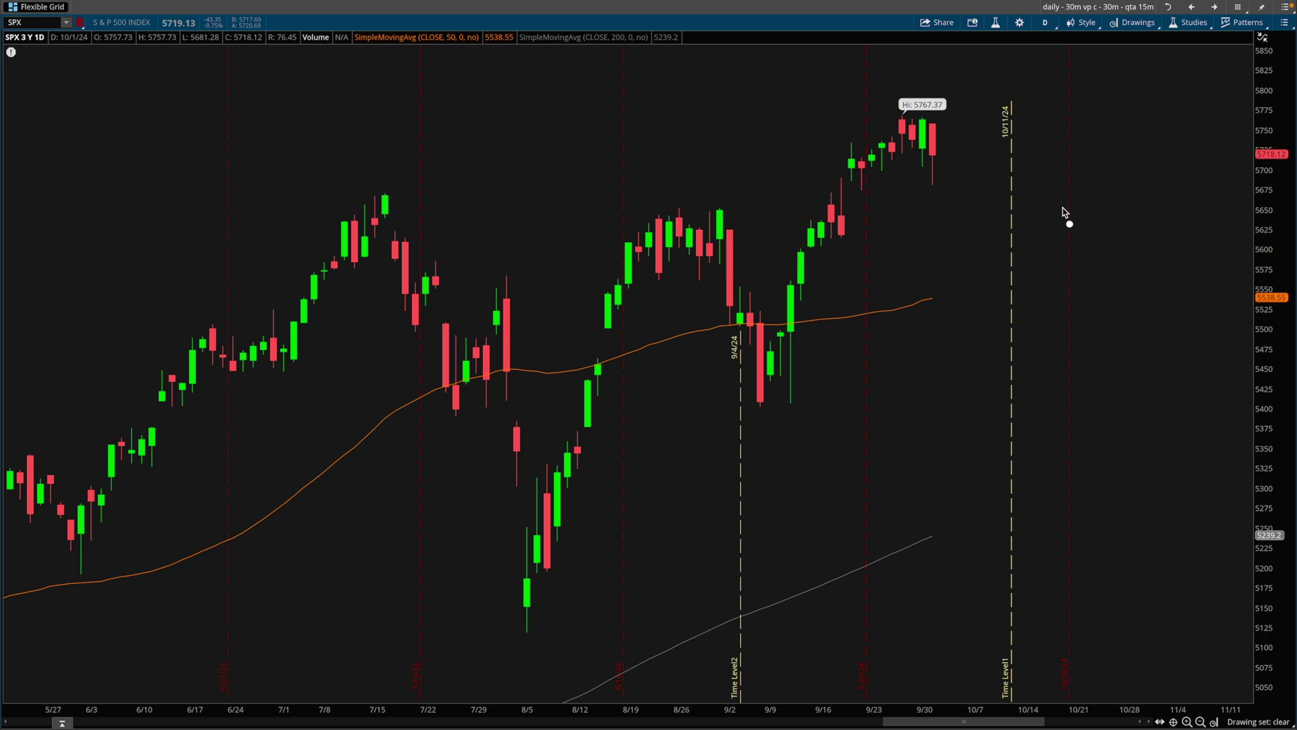
pyautogui.moveTo(999, 193); pyautogui.dragTo(1039, 238)
pyautogui.moveTo(1034, 199); pyautogui.dragTo(977, 246)
pyautogui.moveTo(1009, 143)
pyautogui.mouseDown()
pyautogui.moveTo(1026, 183)
pyautogui.moveTo(989, 179)
pyautogui.mouseUp()
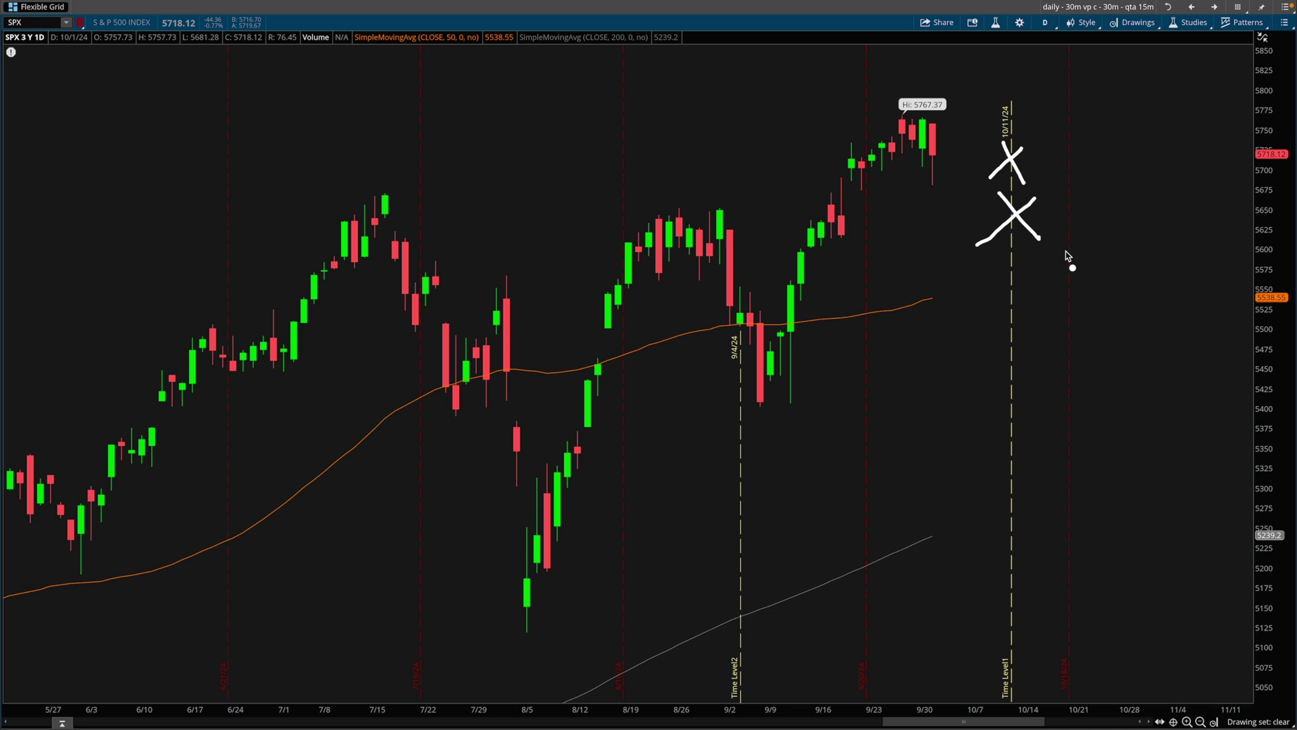
pyautogui.moveTo(1019, 163)
pyautogui.mouseDown()
pyautogui.moveTo(1066, 165)
pyautogui.moveTo(1060, 181)
pyautogui.mouseUp()
pyautogui.press('Delete')
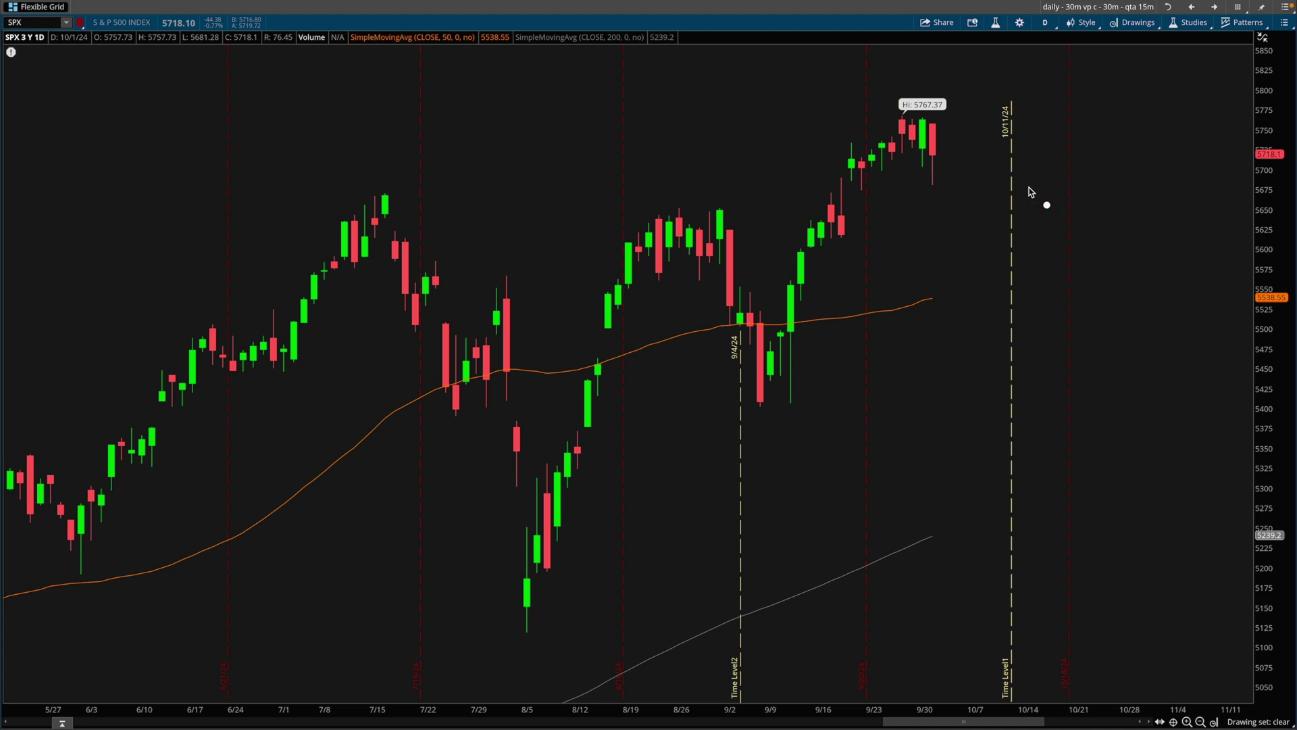
# Draw a curved arrow from the latest SPX candle down to the October 11 line near 5625, and clear it
pyautogui.moveTo(950, 159)
pyautogui.mouseDown()
pyautogui.moveTo(993, 215)
pyautogui.moveTo(1003, 206)
pyautogui.moveTo(981, 231)
pyautogui.mouseUp()
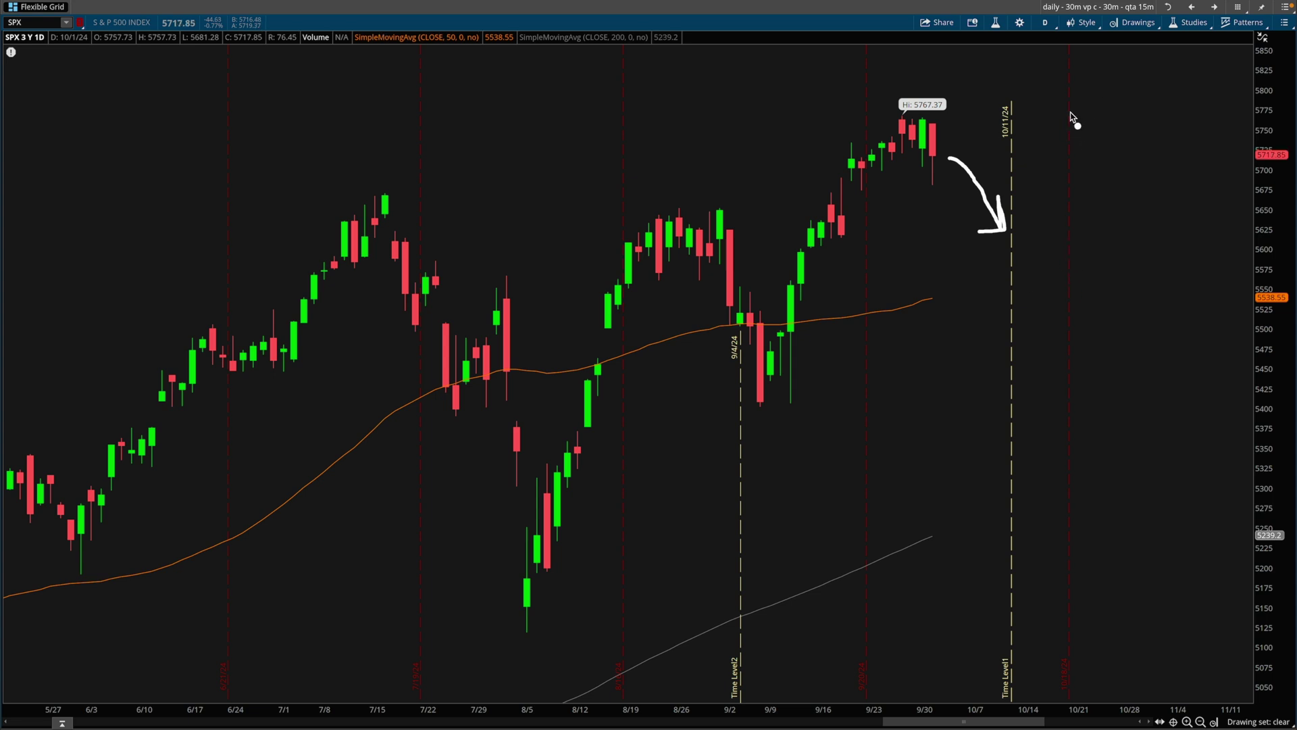
pyautogui.press('Escape')
pyautogui.hotkey('ctrl', 'a')
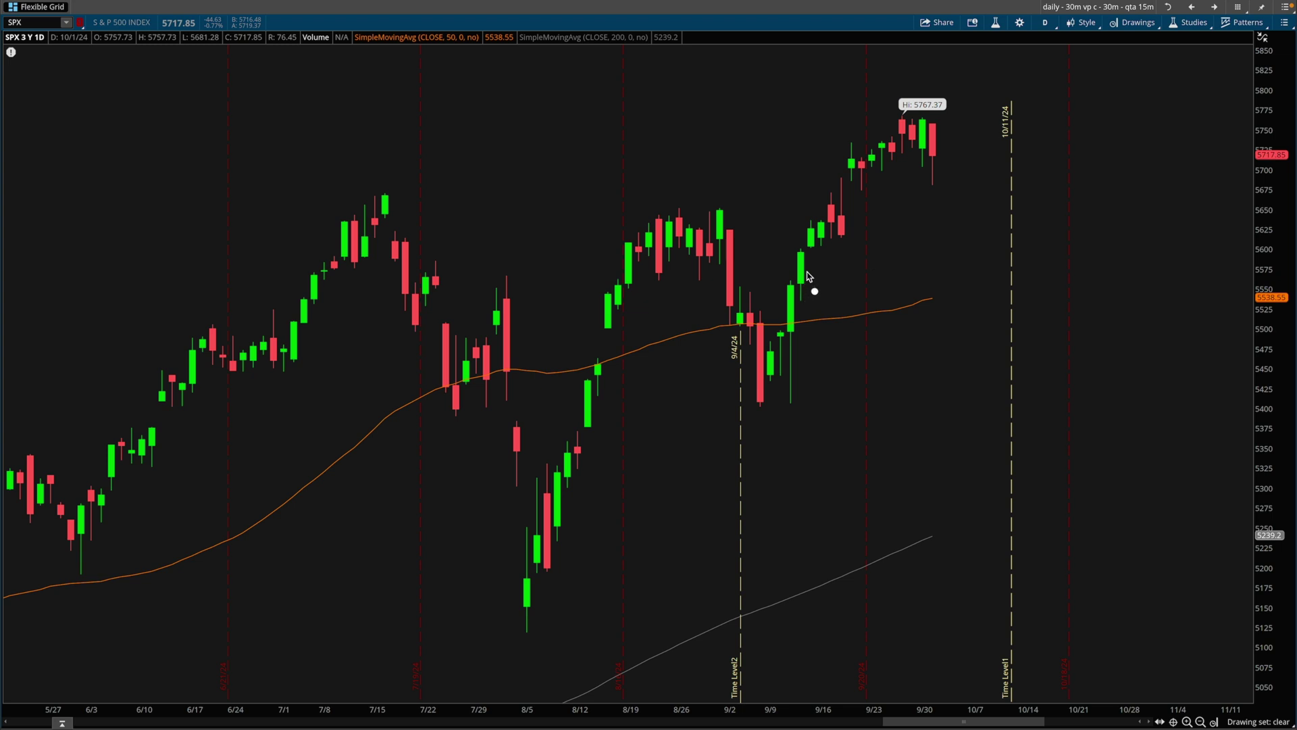
# Circle the most recent stretch of the 50-day moving average on the SPX daily chart
pyautogui.moveTo(809, 277)
pyautogui.mouseDown()
pyautogui.moveTo(706, 284)
pyautogui.moveTo(703, 368)
pyautogui.moveTo(855, 298)
pyautogui.moveTo(818, 283)
pyautogui.mouseUp()
pyautogui.press('Escape')
pyautogui.hotkey('ctrl', 'a')
pyautogui.moveTo(914, 300)
pyautogui.mouseDown()
pyautogui.moveTo(886, 299)
pyautogui.moveTo(913, 331)
pyautogui.moveTo(921, 295)
pyautogui.moveTo(938, 334)
pyautogui.mouseUp()
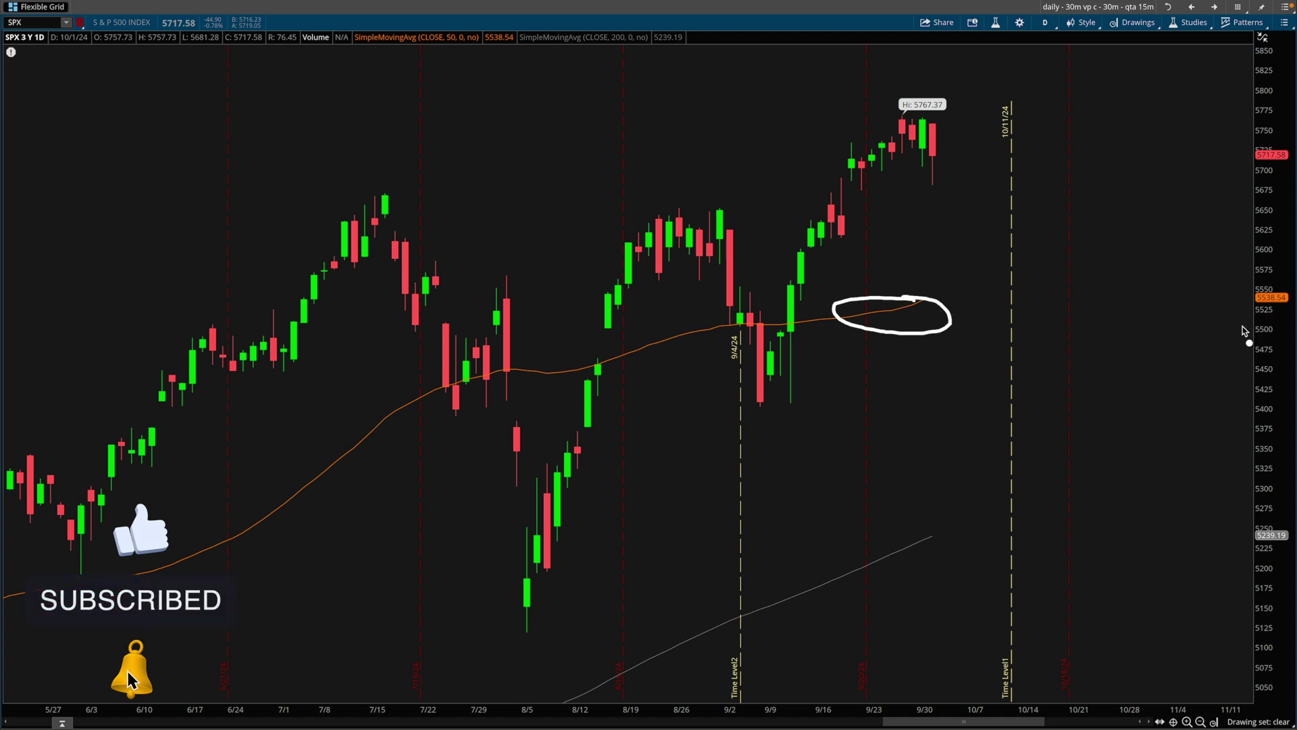
# Draw up and down arrows beside the price scale and one from the 50-day average to the latest candle, and clear the marks
pyautogui.moveTo(1243, 330); pyautogui.dragTo(1225, 270)
pyautogui.moveTo(1249, 334)
pyautogui.mouseDown()
pyautogui.moveTo(1250, 395)
pyautogui.moveTo(1236, 368)
pyautogui.mouseUp()
pyautogui.moveTo(914, 284)
pyautogui.mouseDown()
pyautogui.moveTo(939, 159)
pyautogui.moveTo(959, 174)
pyautogui.mouseUp()
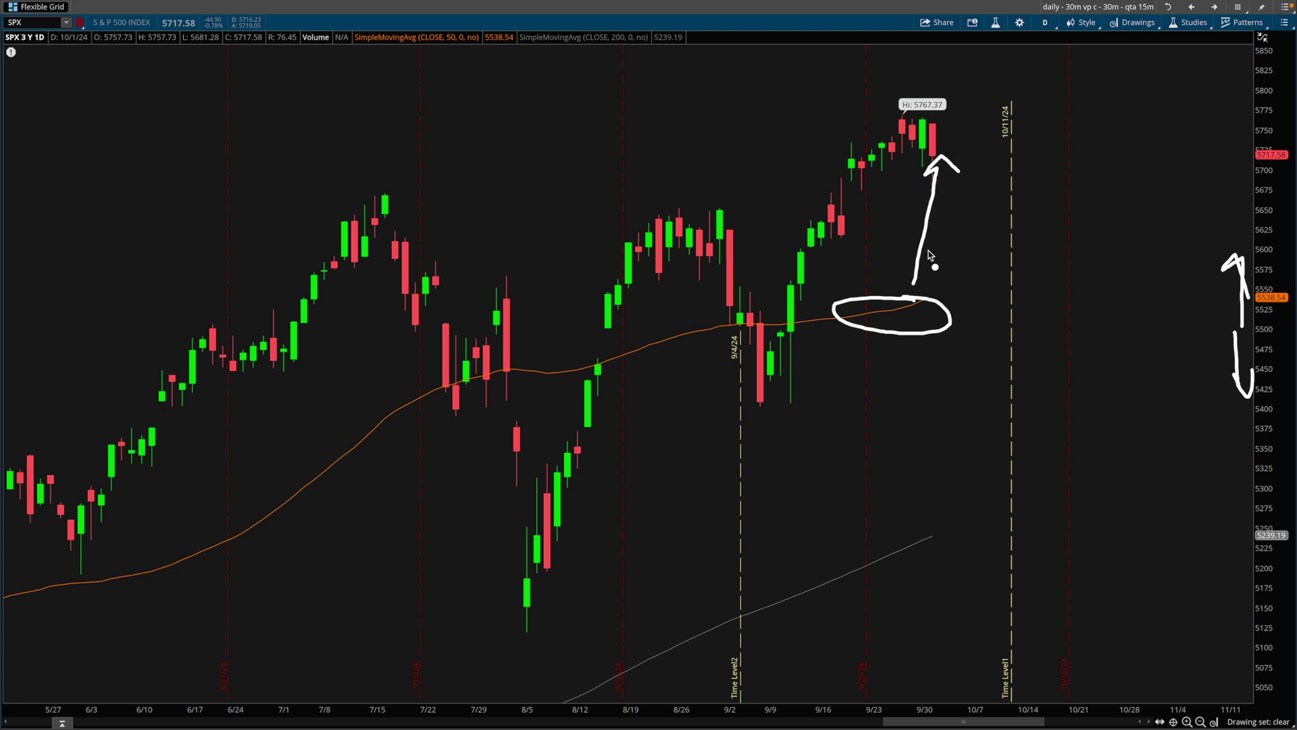
pyautogui.press('Delete')
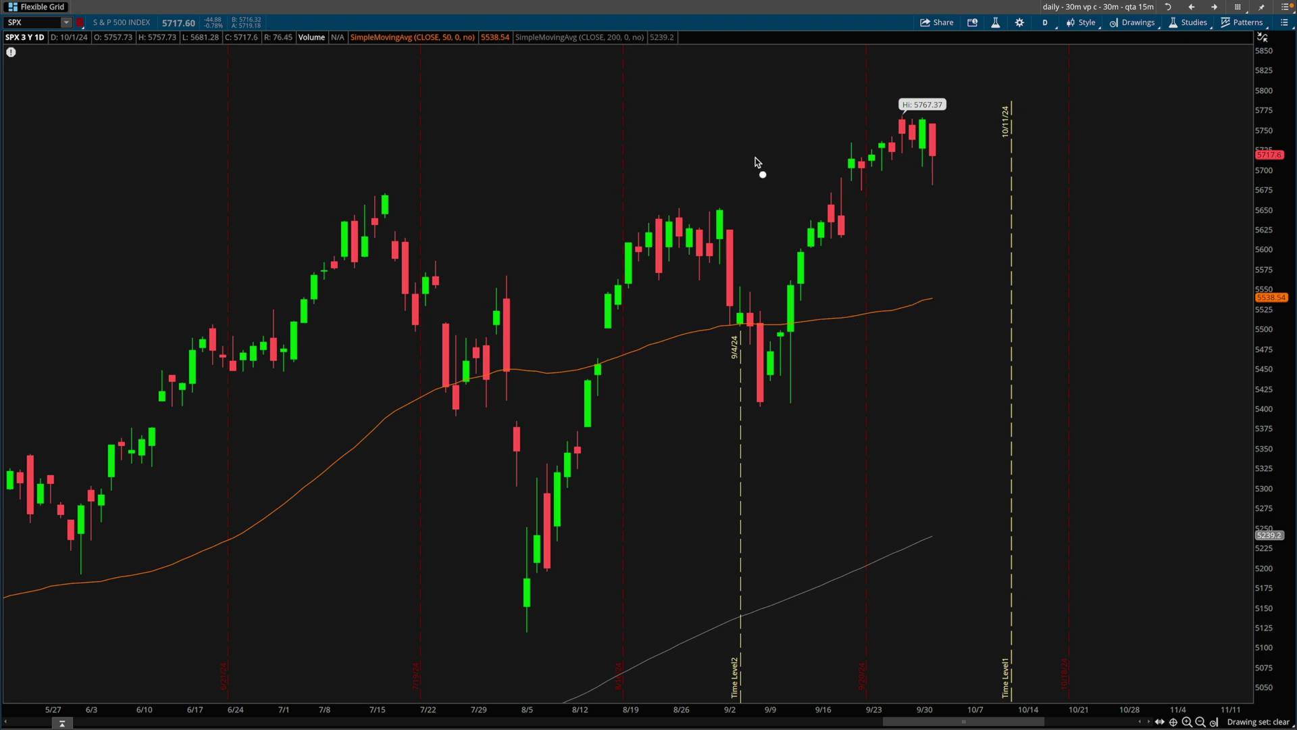
# Point arrows at the September 18 candle's high and extend a horizontal line from it near 5690 past the latest candle
pyautogui.moveTo(755, 157)
pyautogui.mouseDown()
pyautogui.moveTo(840, 179)
pyautogui.moveTo(811, 188)
pyautogui.mouseUp()
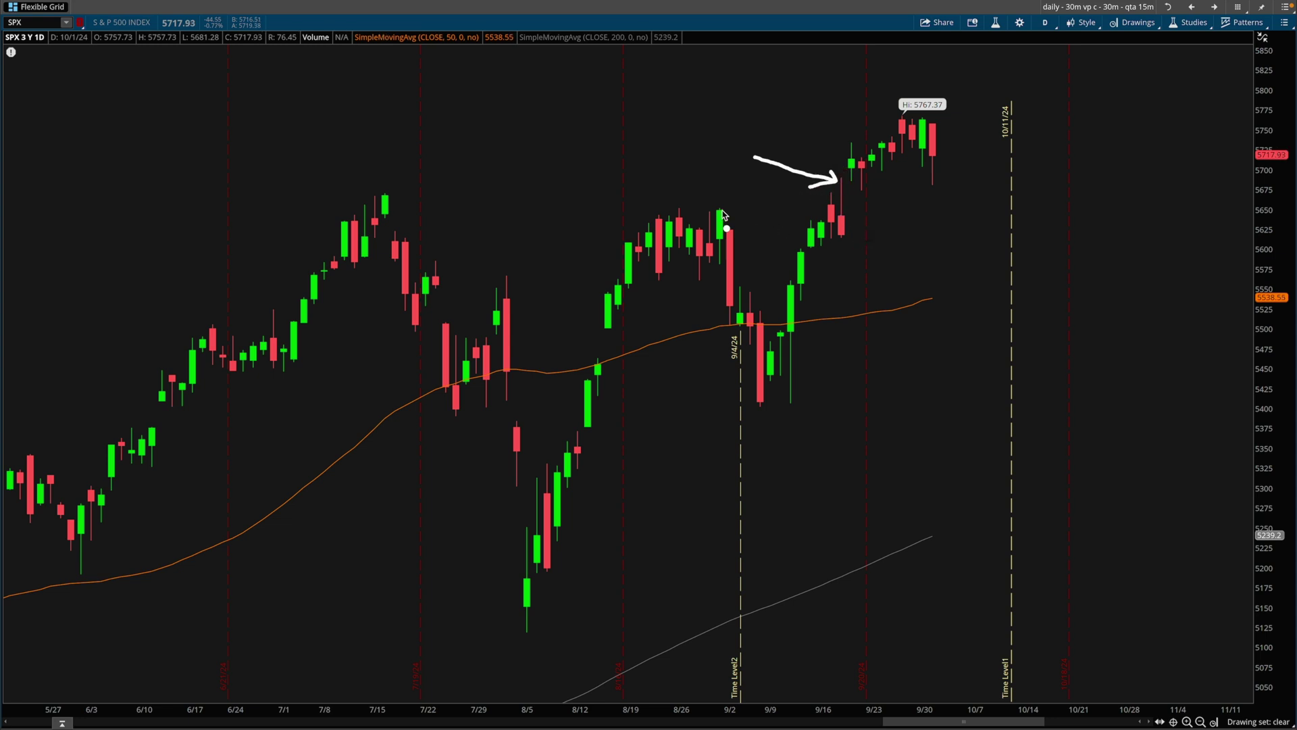
pyautogui.moveTo(831, 204)
pyautogui.mouseDown()
pyautogui.moveTo(838, 178)
pyautogui.moveTo(848, 232)
pyautogui.mouseUp()
pyautogui.moveTo(836, 177); pyautogui.dragTo(960, 177)
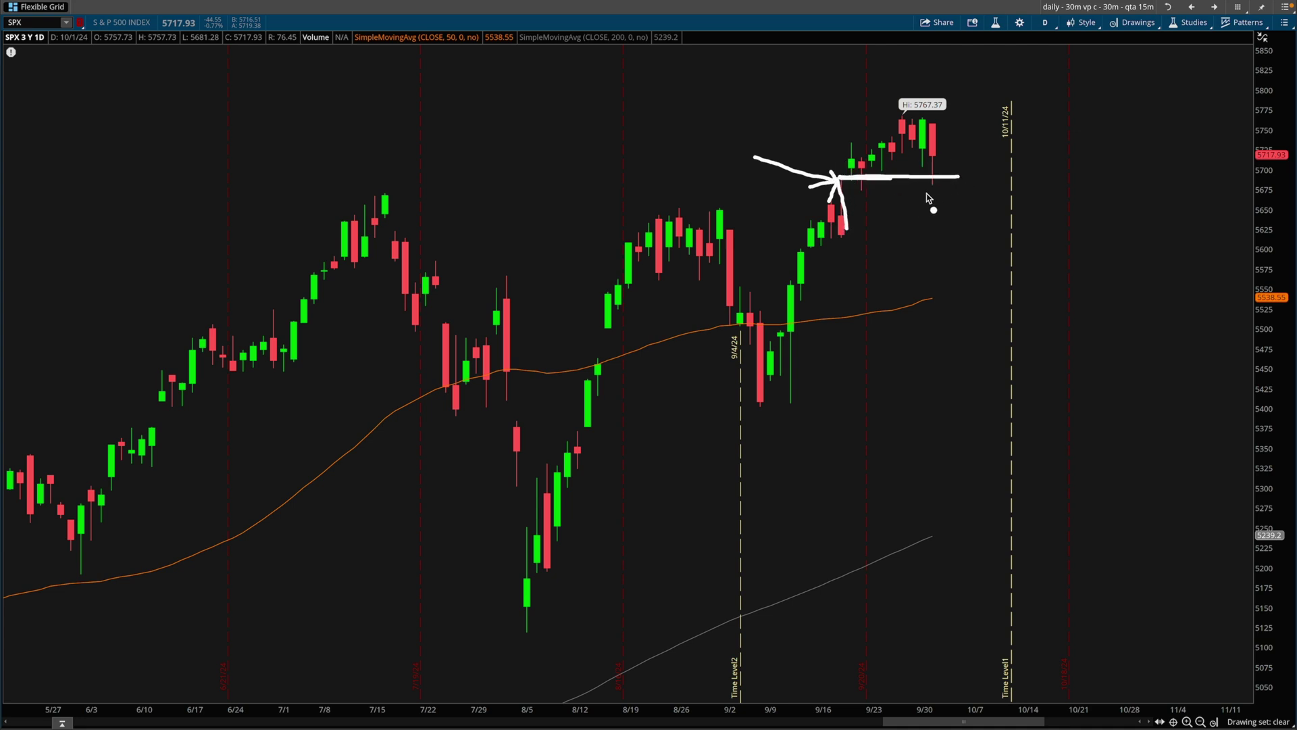
# Circle 5700 on the price scale, draw a downward arrow from the latest candle to about 5605, and clear the marks
pyautogui.moveTo(1269, 162)
pyautogui.mouseDown()
pyautogui.moveTo(1265, 184)
pyautogui.moveTo(1284, 154)
pyautogui.moveTo(1271, 186)
pyautogui.moveTo(1252, 169)
pyautogui.mouseUp()
pyautogui.click(958, 203)
pyautogui.moveTo(941, 182)
pyautogui.mouseDown()
pyautogui.moveTo(954, 228)
pyautogui.moveTo(973, 220)
pyautogui.mouseUp()
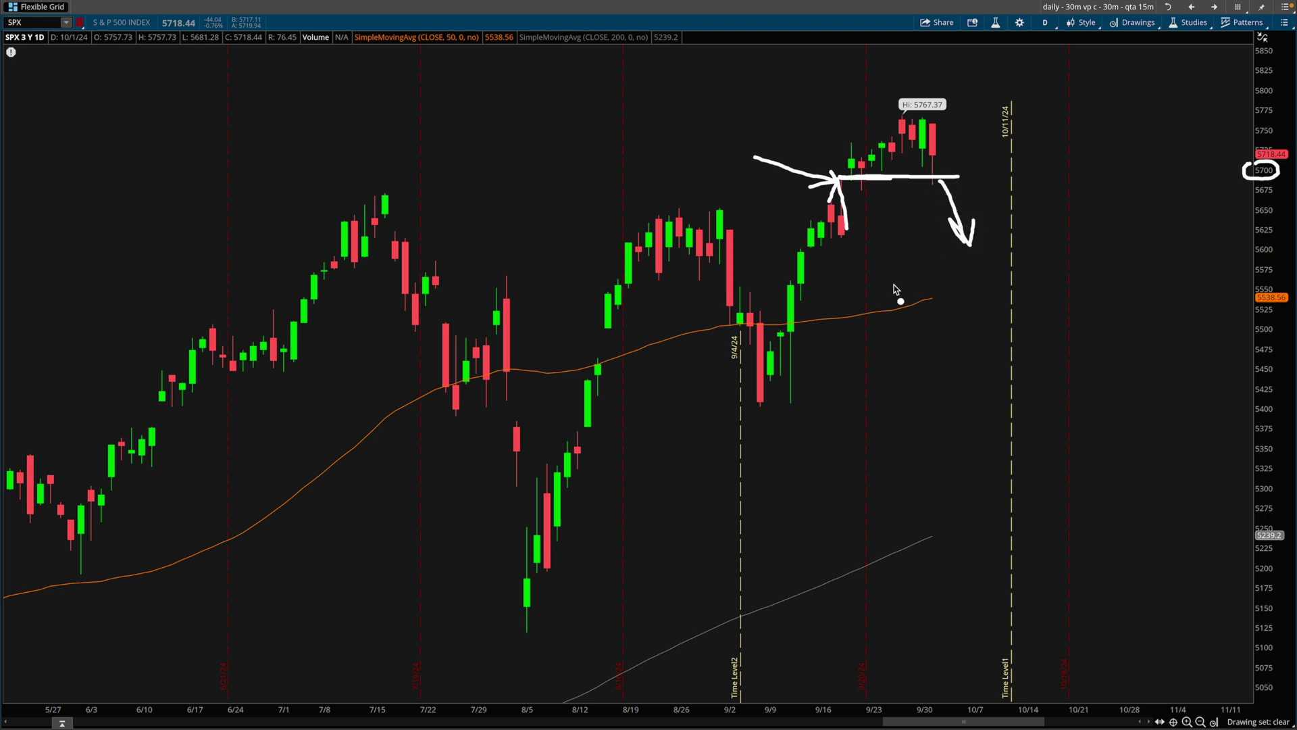
pyautogui.press('Escape')
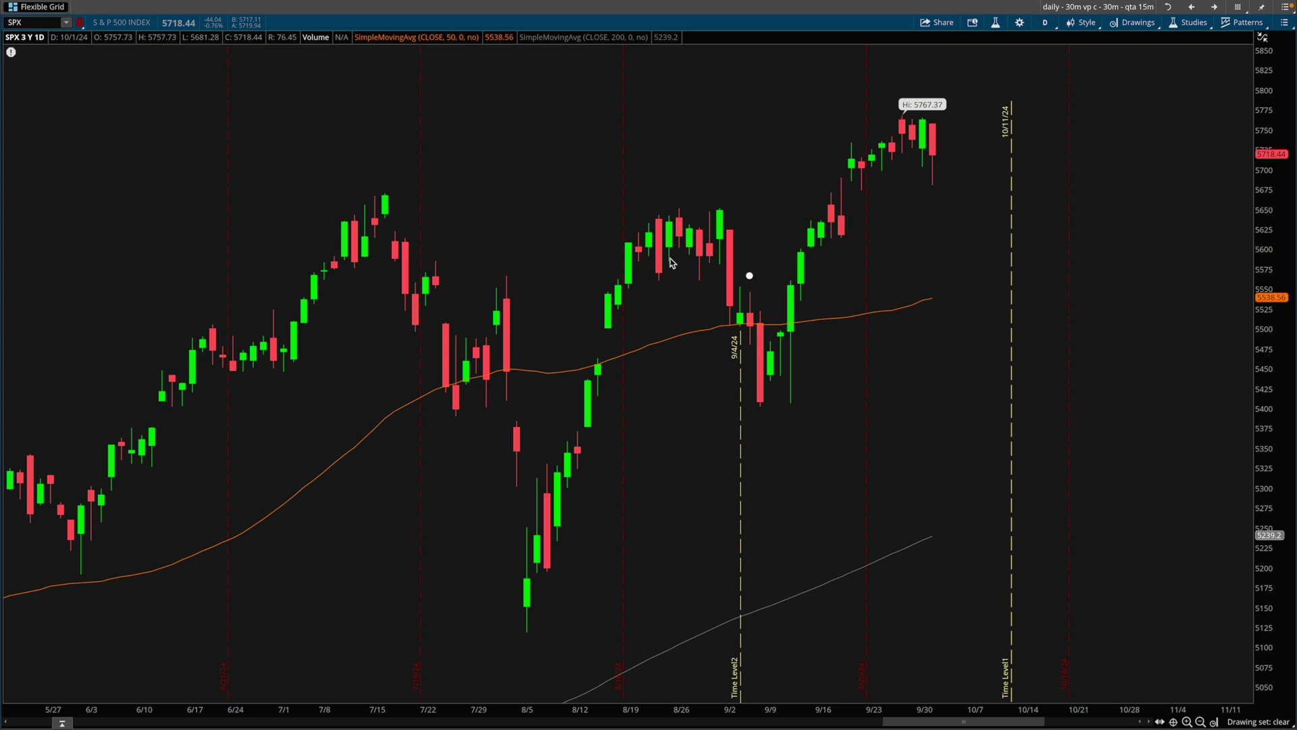
# Handwrite "10 30" above the August candles on the SPX daily chart, and clear the writing
pyautogui.moveTo(475, 81); pyautogui.dragTo(480, 132)
pyautogui.moveTo(521, 57)
pyautogui.mouseDown()
pyautogui.moveTo(509, 124)
pyautogui.moveTo(522, 56)
pyautogui.moveTo(579, 117)
pyautogui.moveTo(620, 116)
pyautogui.mouseUp()
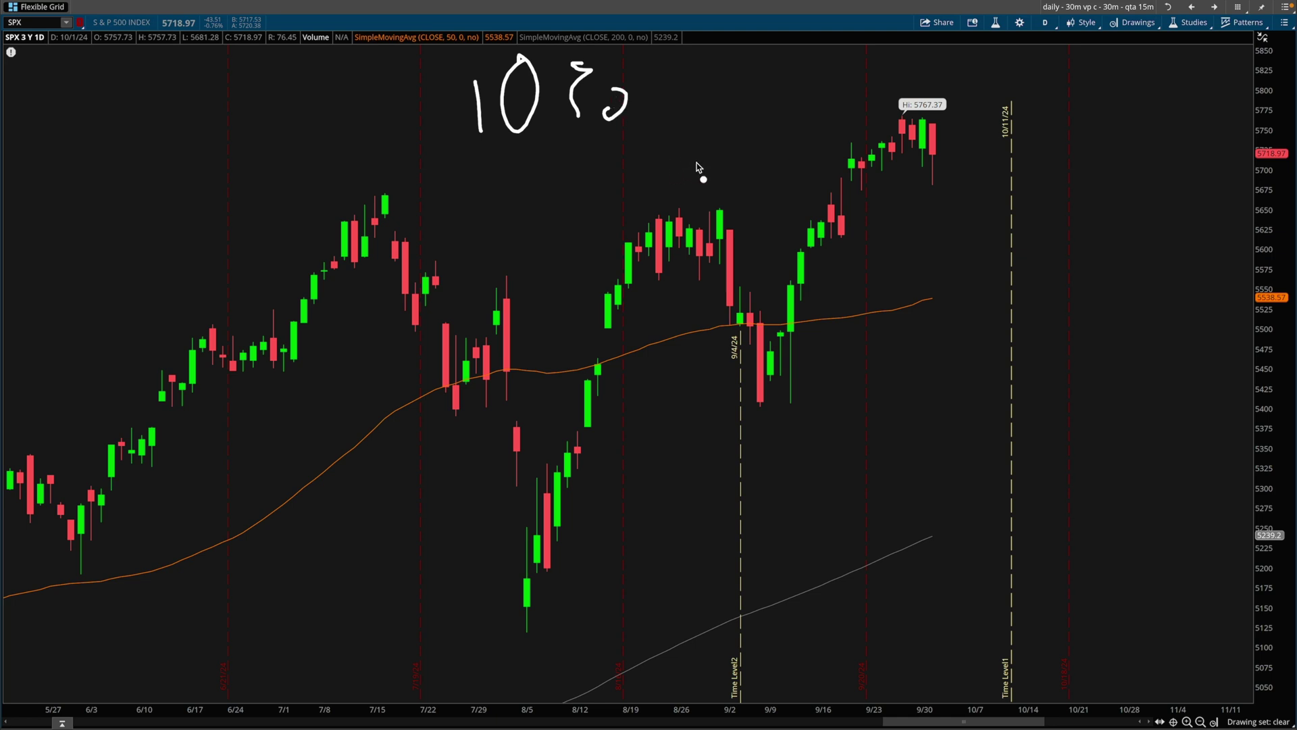
pyautogui.press('Escape')
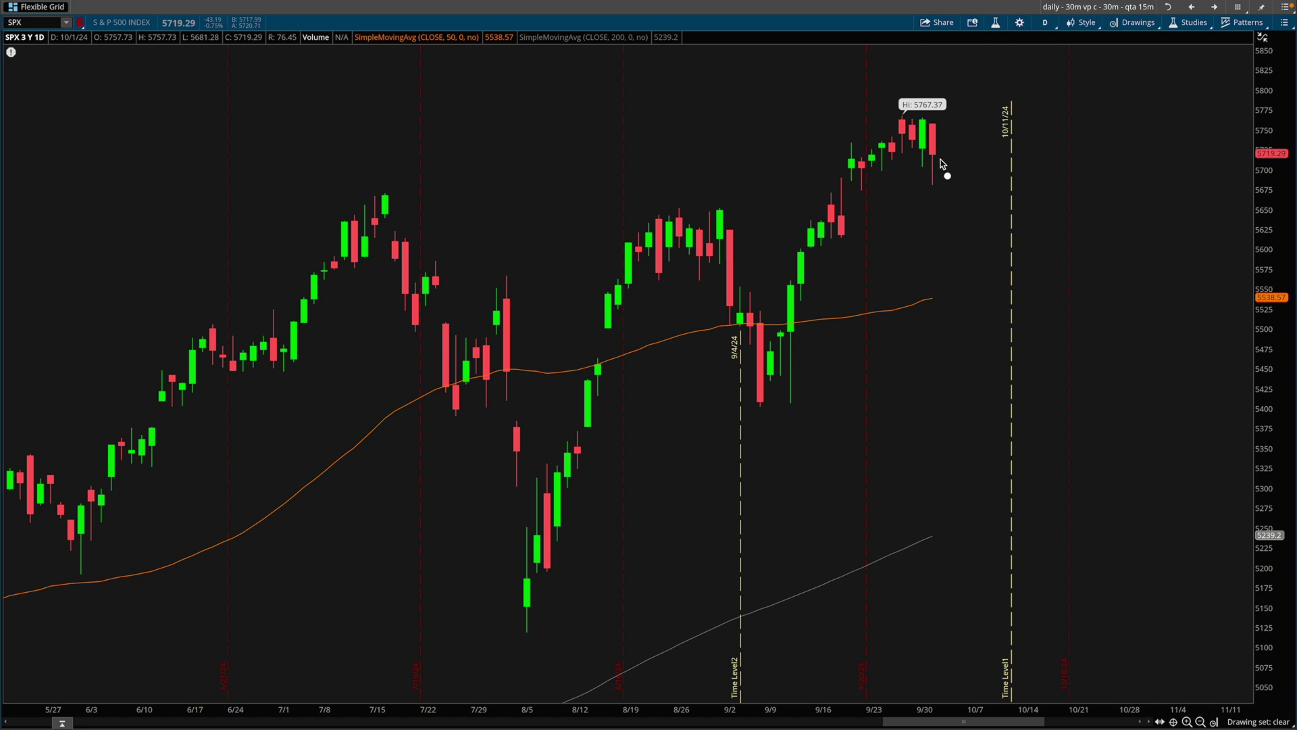
# Mark the latest candle and put an X on the September 19 gap near 5690, clear the marks and switch to the risk profile
pyautogui.moveTo(942, 161)
pyautogui.mouseDown()
pyautogui.moveTo(953, 202)
pyautogui.moveTo(963, 193)
pyautogui.mouseUp()
pyautogui.press('Delete')
pyautogui.moveTo(841, 163)
pyautogui.mouseDown()
pyautogui.moveTo(868, 192)
pyautogui.moveTo(839, 197)
pyautogui.mouseUp()
pyautogui.press('Delete')
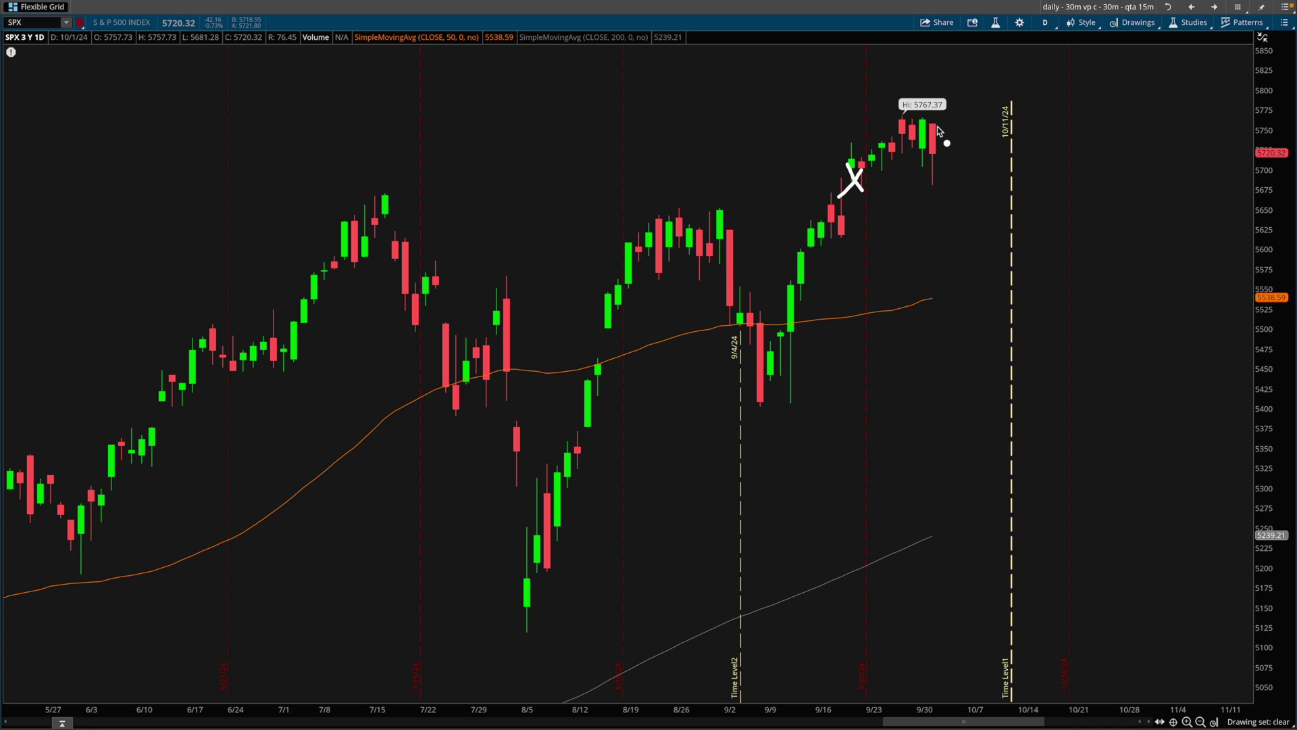
pyautogui.press('Escape')
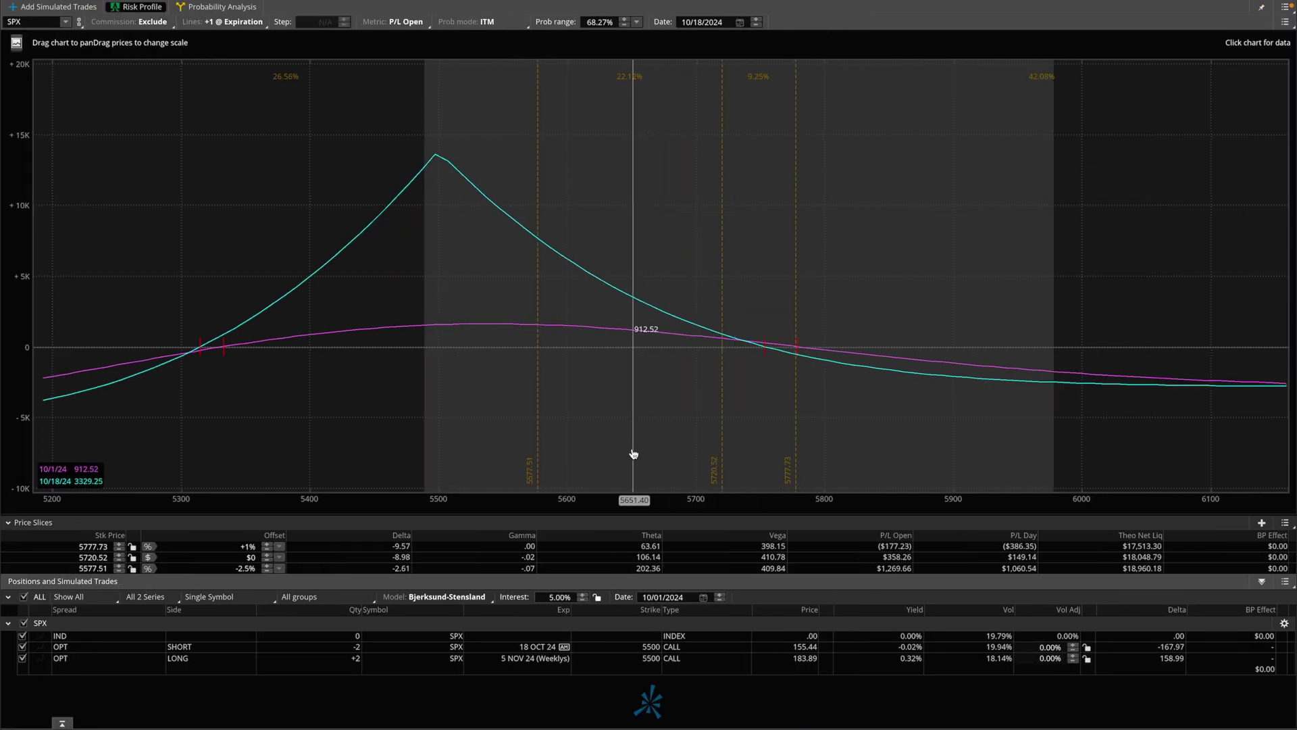
# Set the first price slice to 5800 and the position analysis date to 10/04/2024
pyautogui.moveTo(646, 454); pyautogui.dragTo(654, 452)
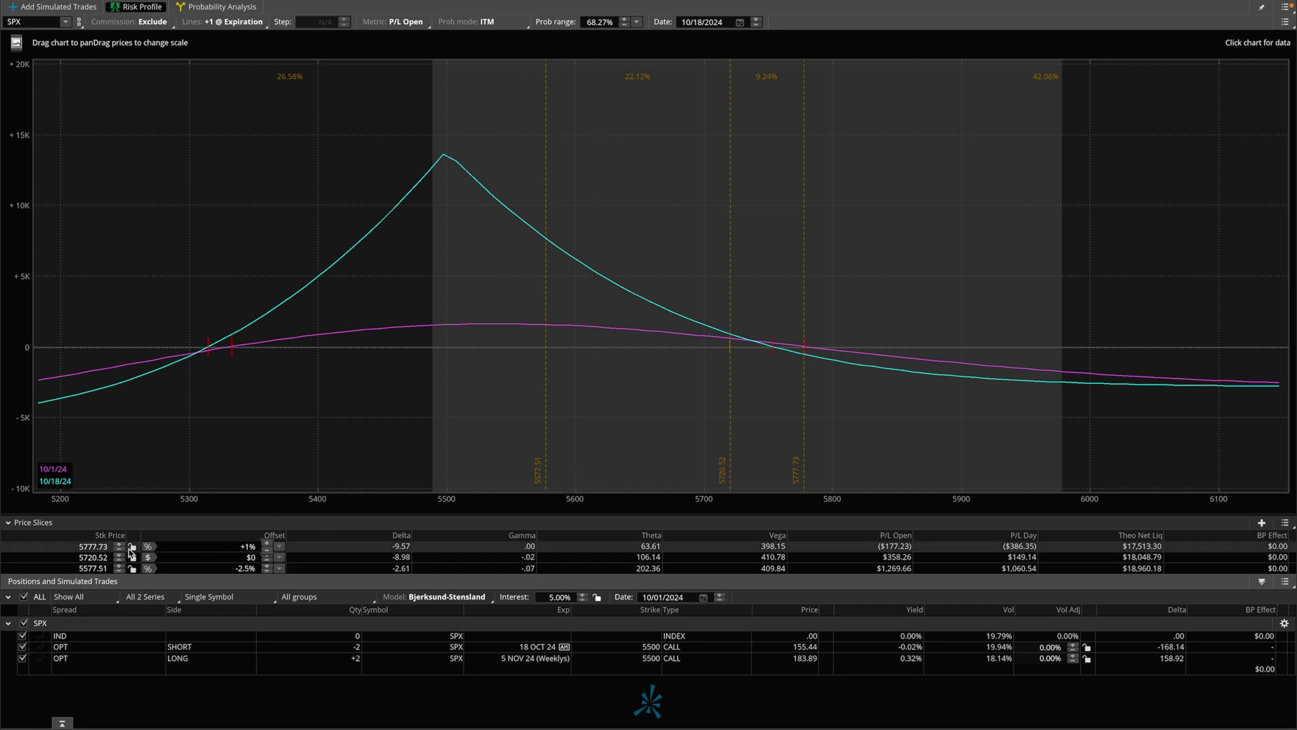
pyautogui.click(82, 546)
pyautogui.click(82, 547)
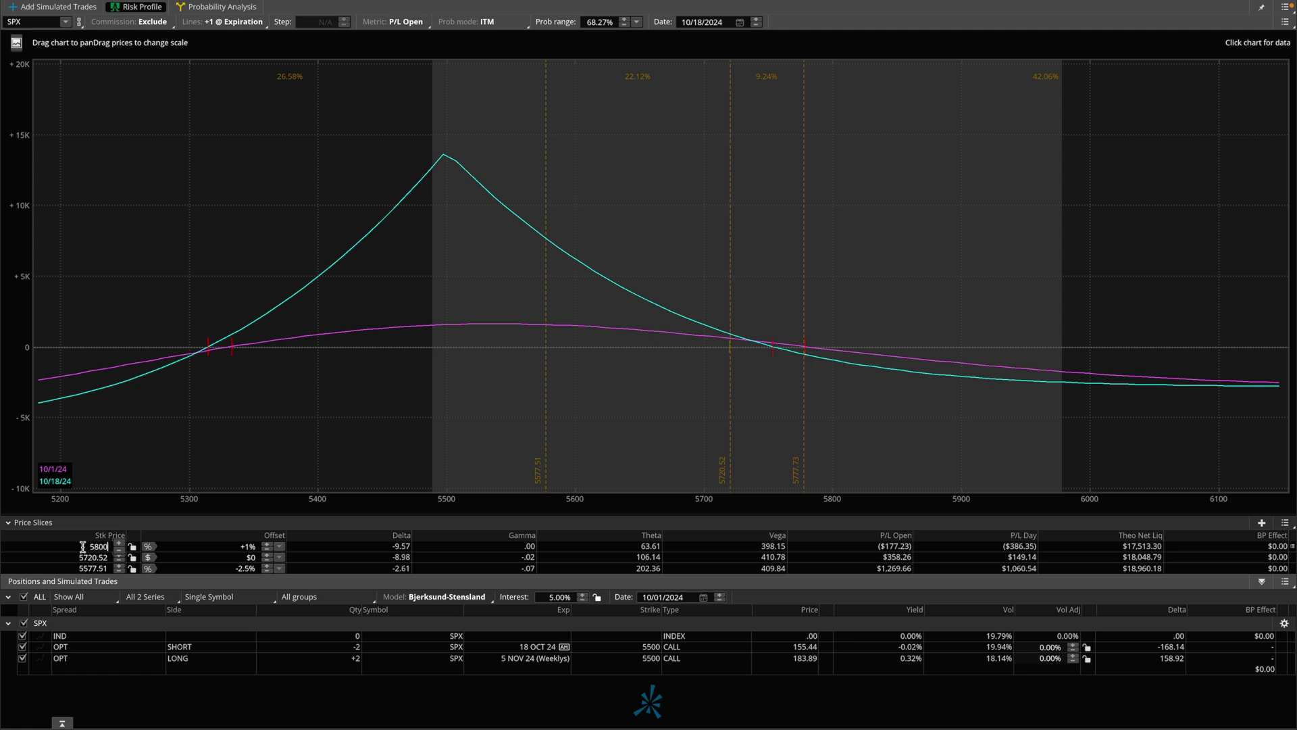
pyautogui.press('Return')
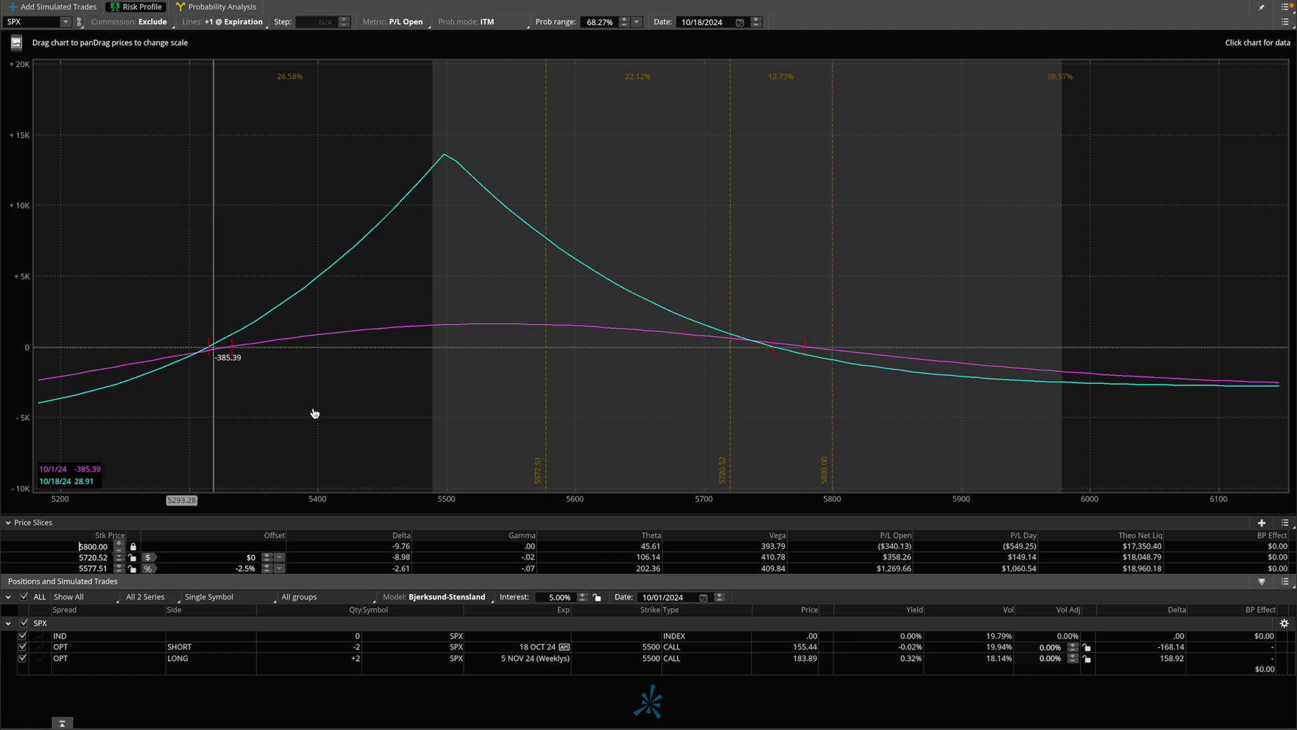
pyautogui.click(703, 597)
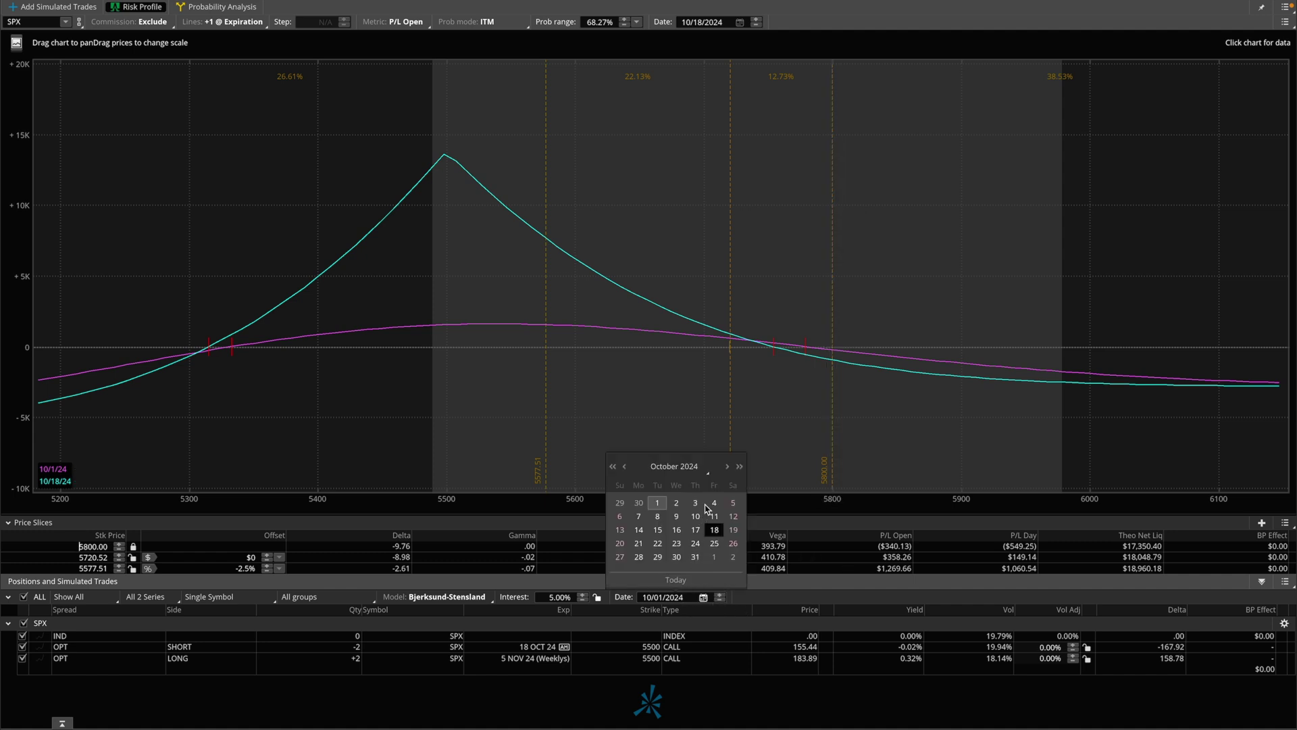
pyautogui.click(714, 503)
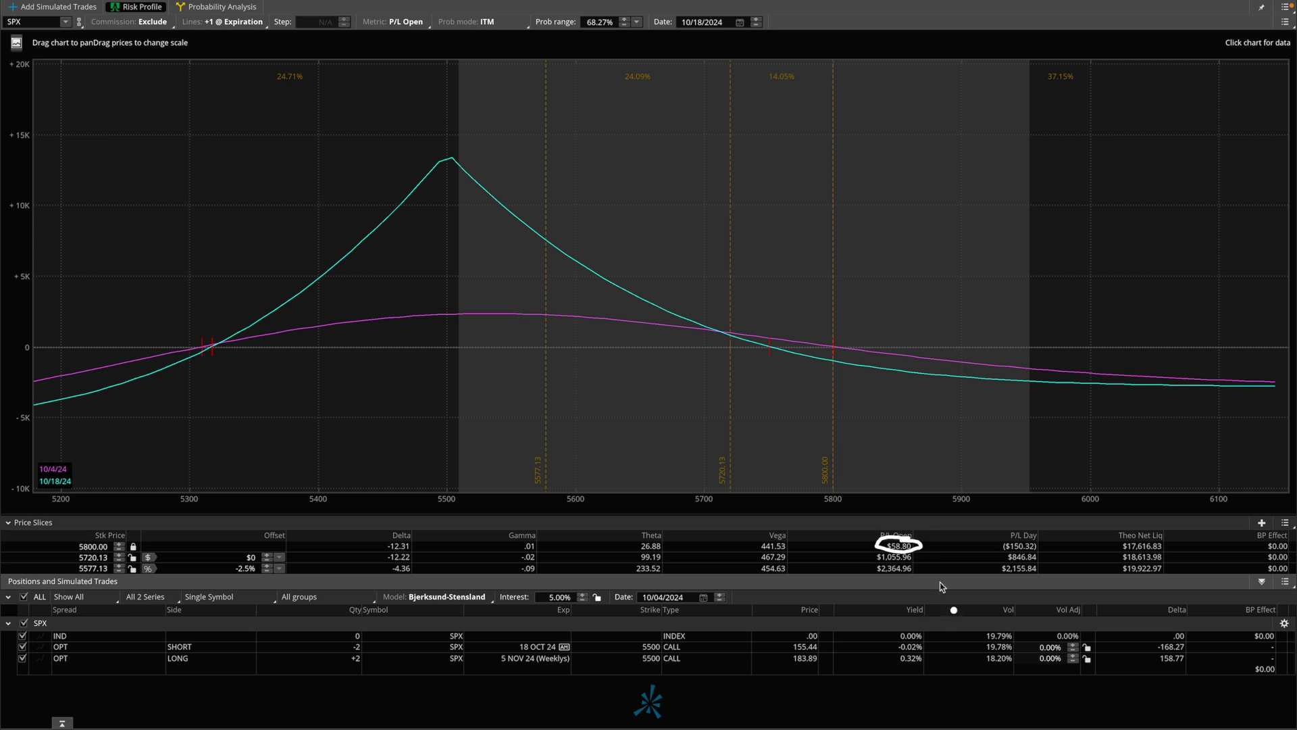
# Show the SPX position's adjustment parameters and lower its overall volatility adjustment to -0.70%
pyautogui.click(1284, 623)
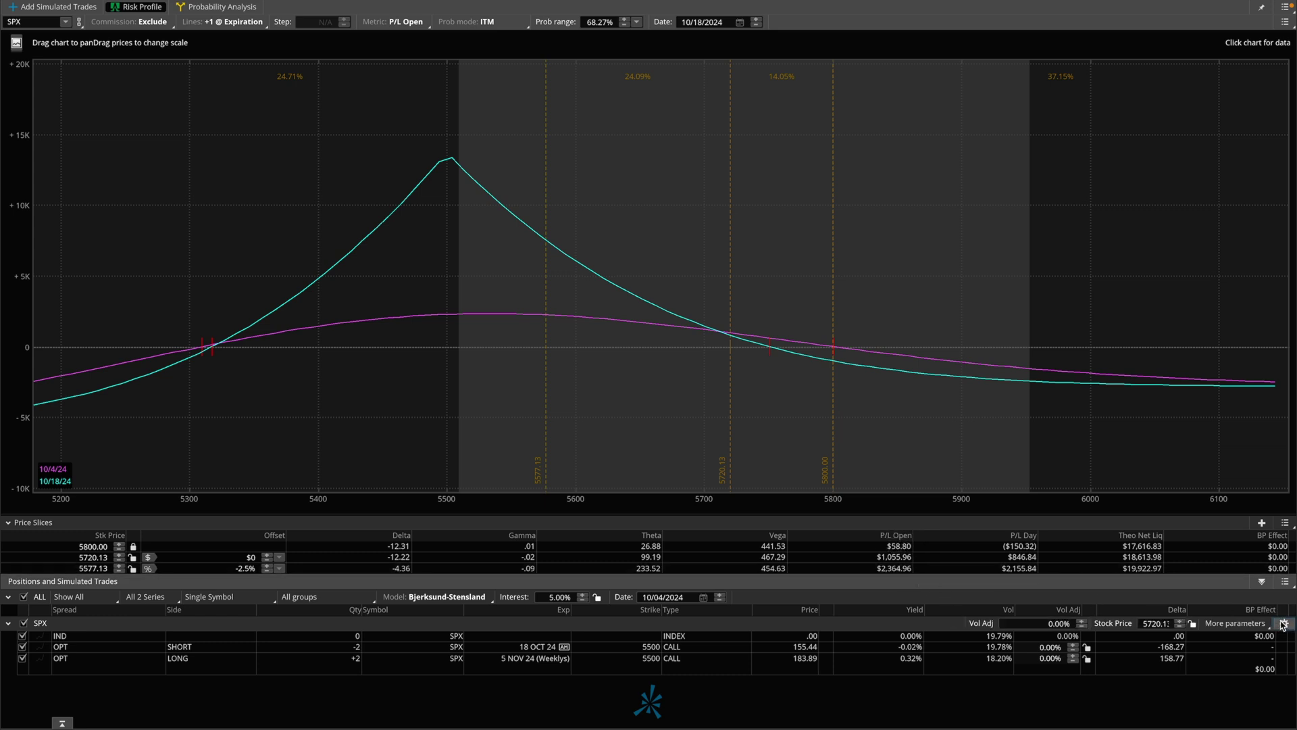
pyautogui.click(1082, 627)
pyautogui.click(1082, 626)
pyautogui.click(1082, 627)
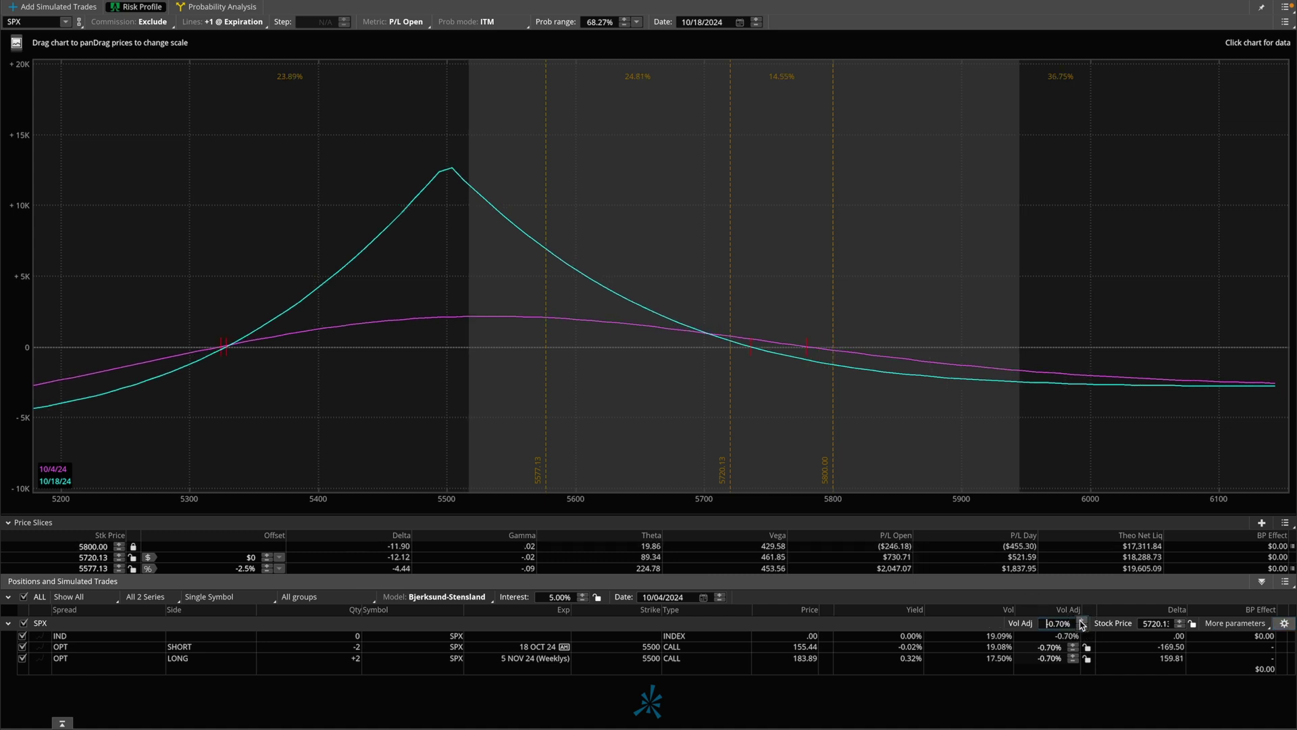
# Return the overall SPX volatility adjustment to 0.00%
pyautogui.click(1081, 621)
pyautogui.click(1081, 621)
pyautogui.click(1081, 621)
pyautogui.click(1081, 621)
pyautogui.click(1081, 621)
pyautogui.click(1081, 621)
pyautogui.click(1081, 621)
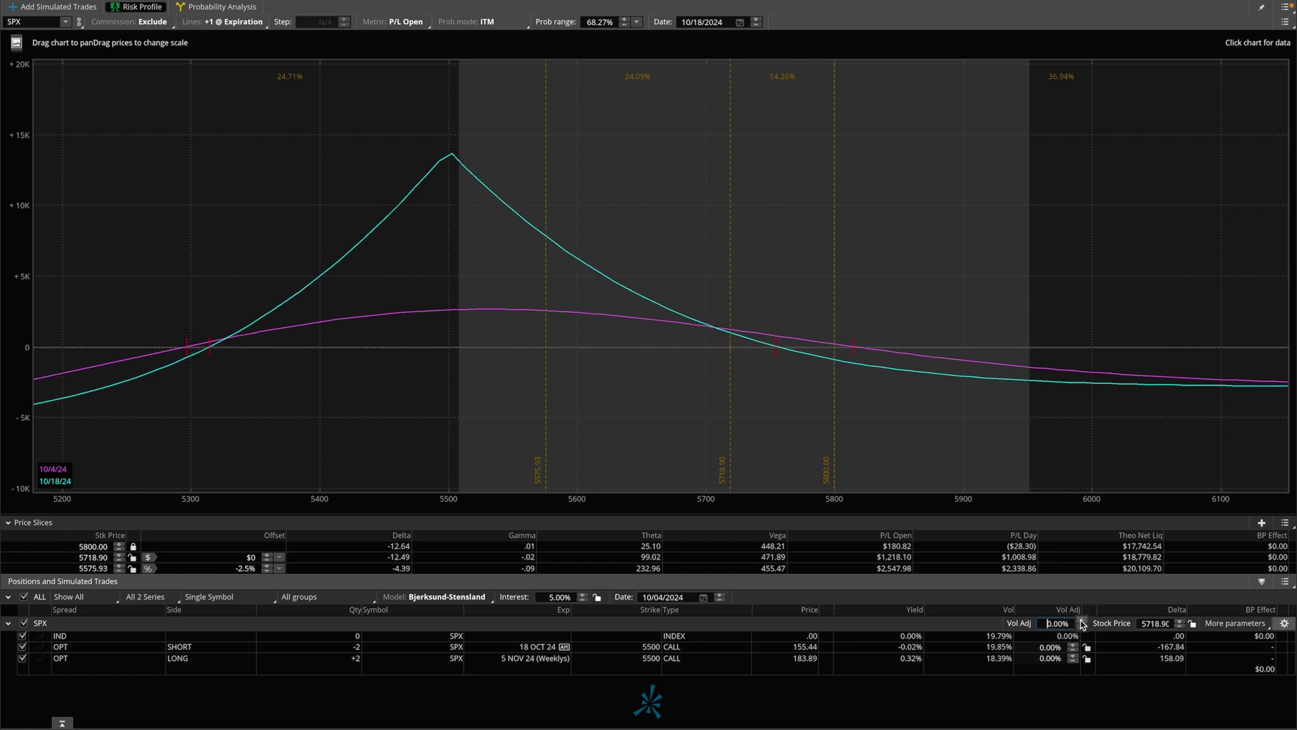
# Set the volatility adjustment of the November 5 long call to +1.00% and of the October 18 short call to -0.30%
pyautogui.click(1073, 656)
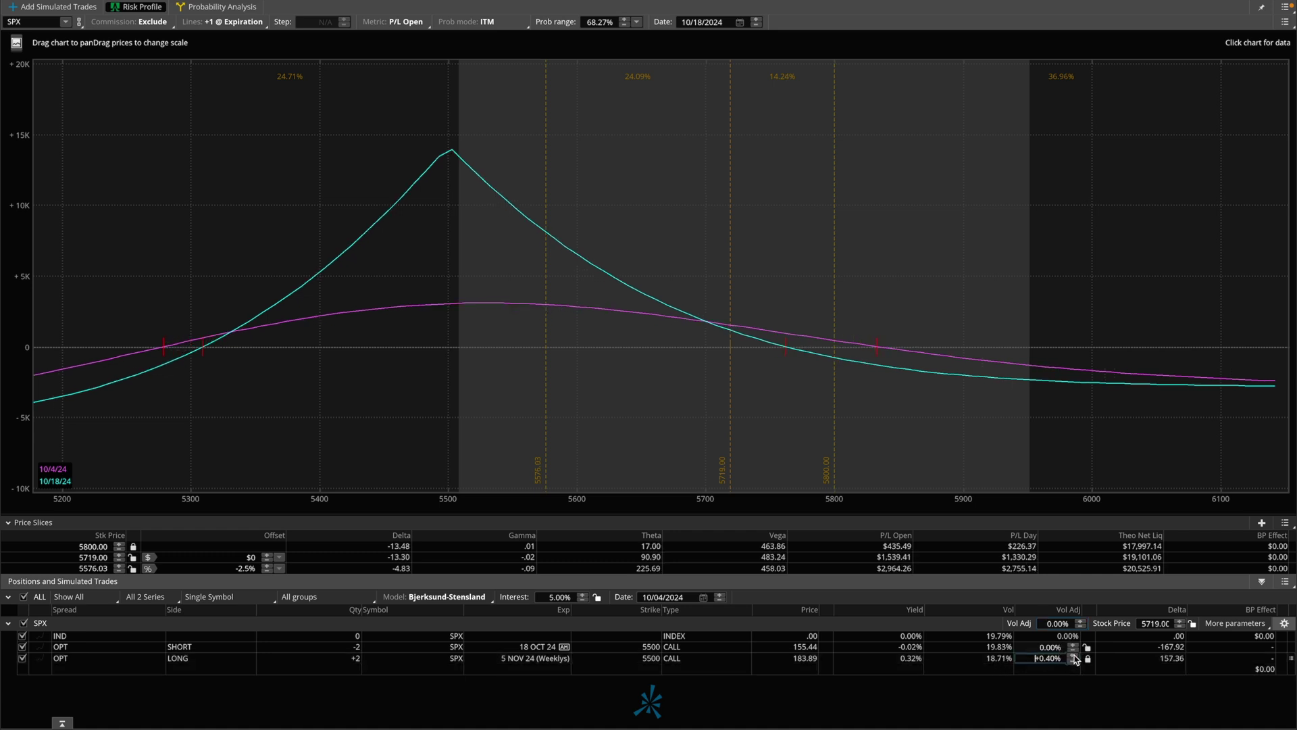
pyautogui.click(1074, 656)
pyautogui.click(1073, 656)
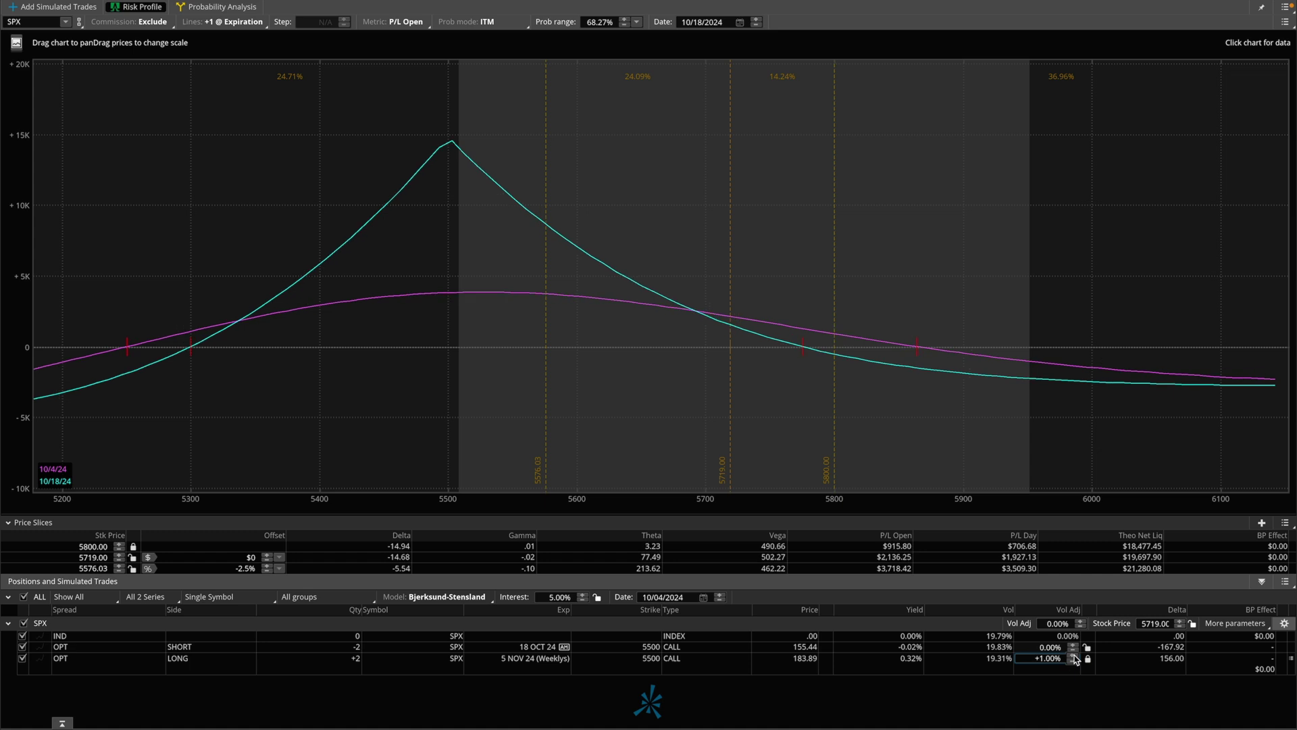
pyautogui.click(1074, 650)
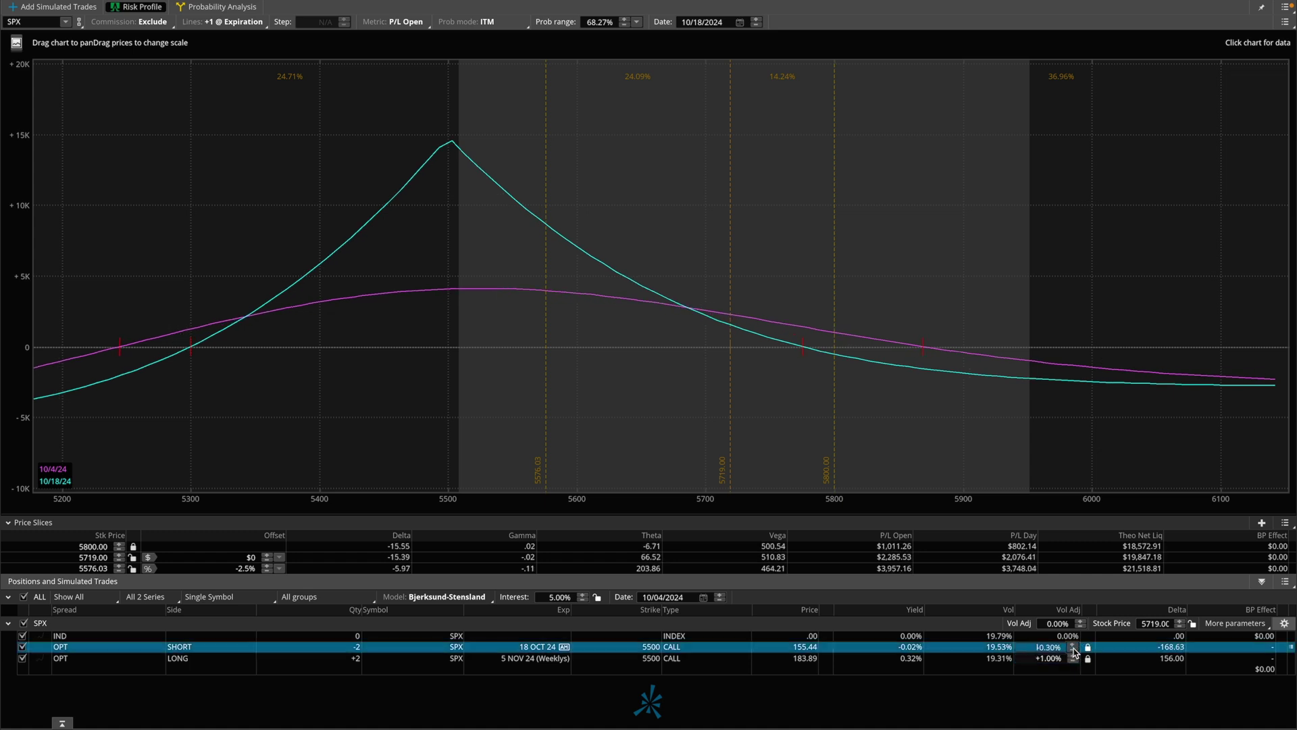
# Lower the October 18 short call's volatility adjustment to -0.90% and examine both breakeven points of the 10/4/24 curve
pyautogui.click(1074, 650)
pyautogui.click(1073, 650)
pyautogui.click(1073, 650)
pyautogui.click(1074, 651)
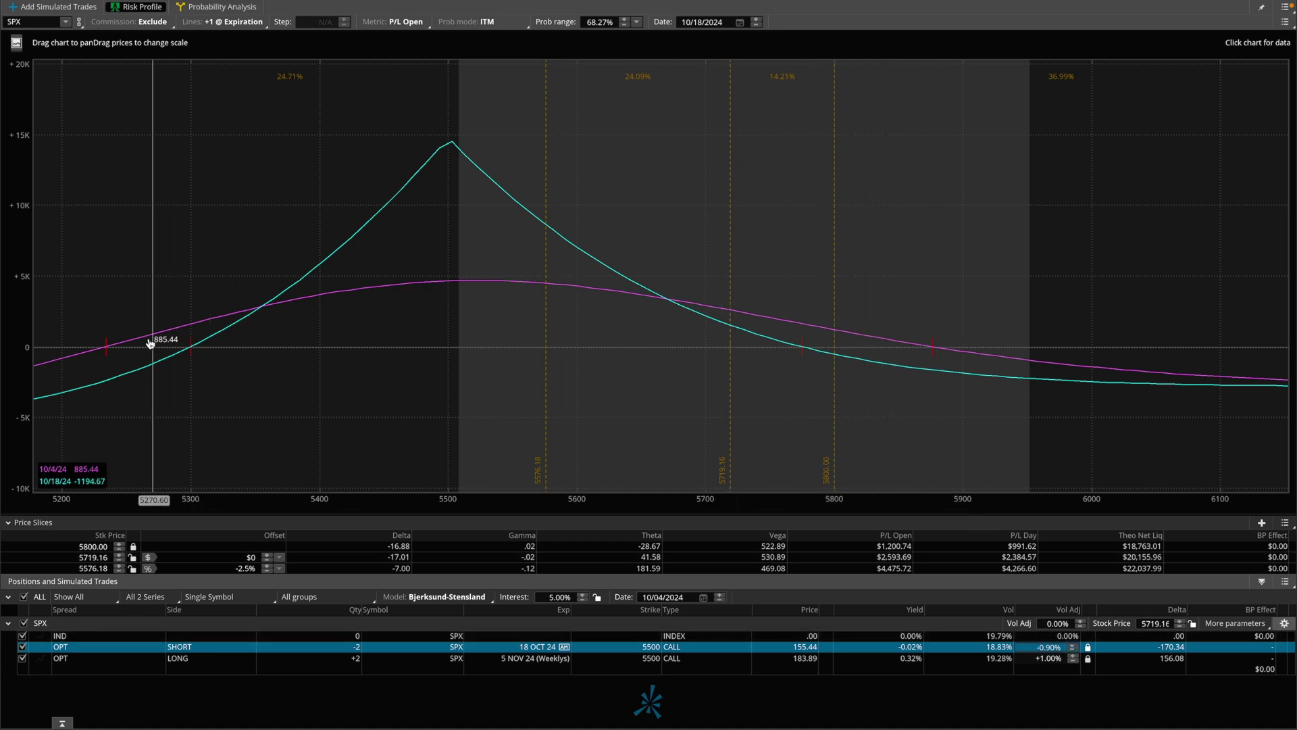
pyautogui.moveTo(107, 315); pyautogui.dragTo(107, 375)
pyautogui.moveTo(943, 314); pyautogui.dragTo(934, 391)
pyautogui.press('Escape')
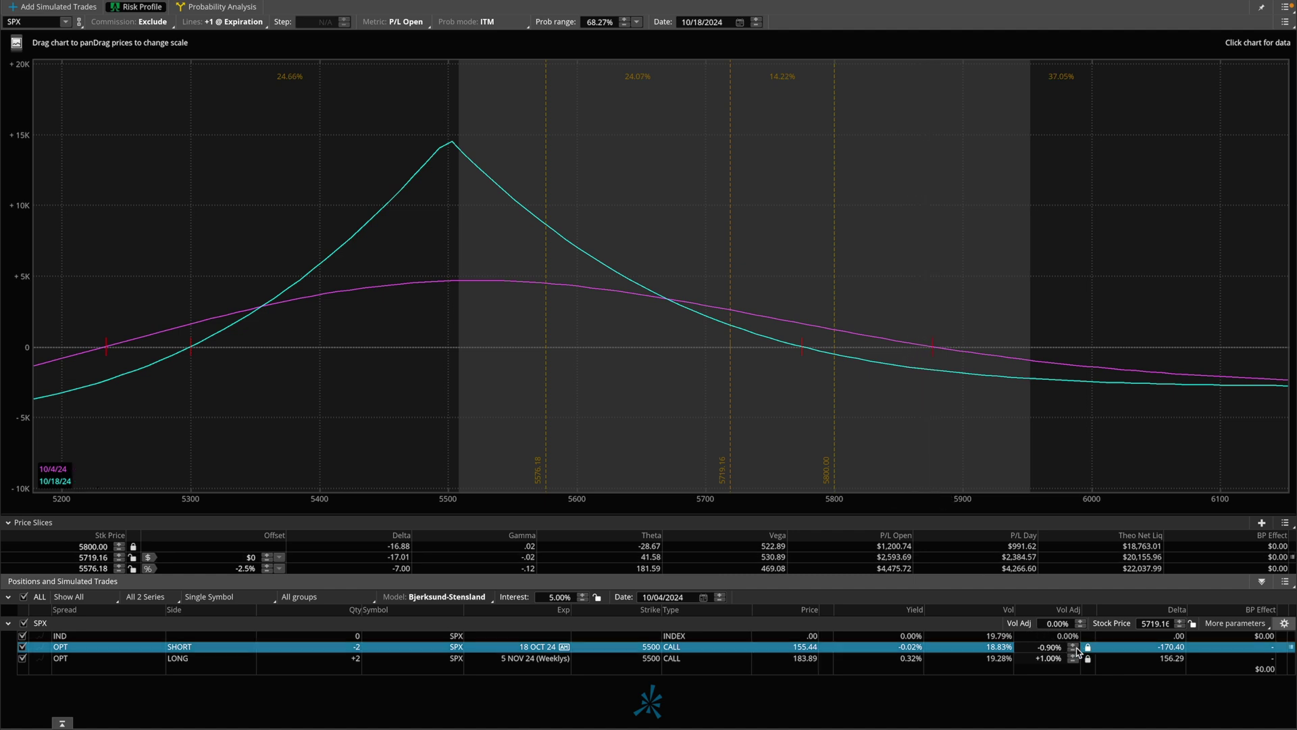
# Reset the individual volatility adjustments of the October 18 short call and the November 5 long call to 0.00%
pyautogui.click(1053, 647)
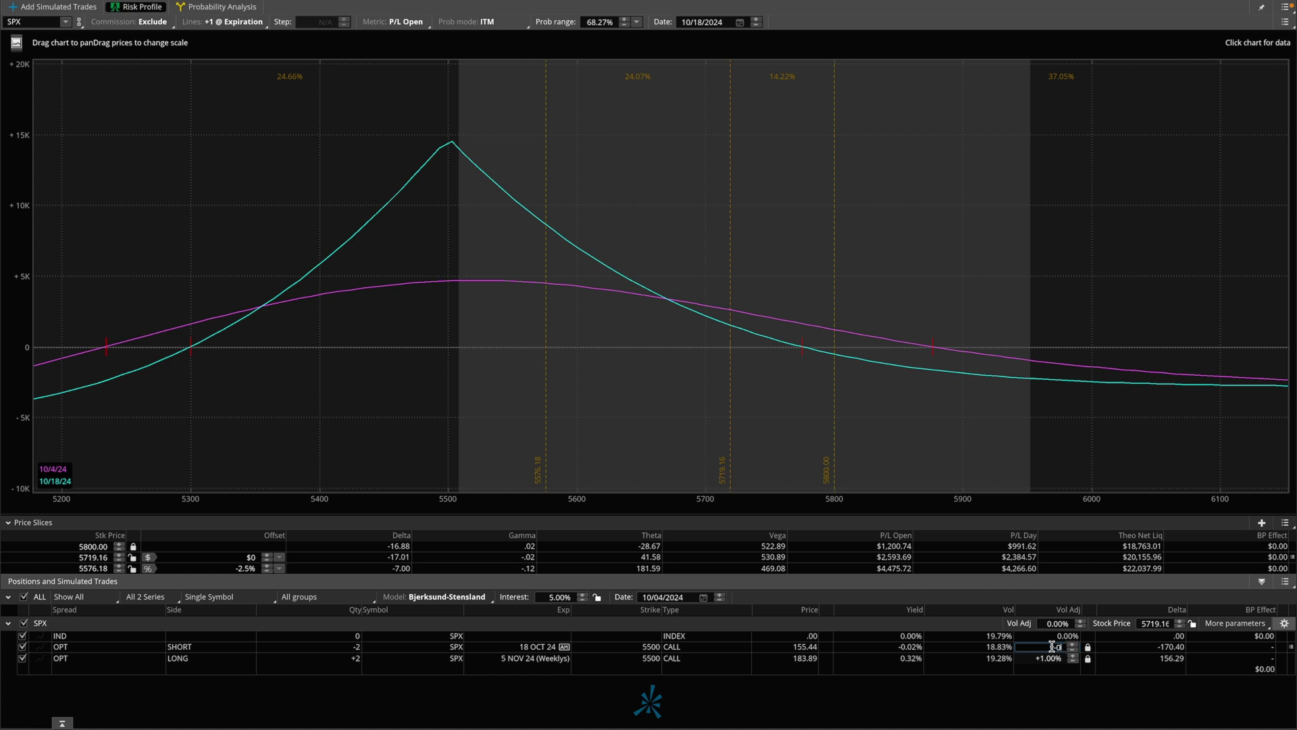
pyautogui.press('Return')
pyautogui.click(1053, 657)
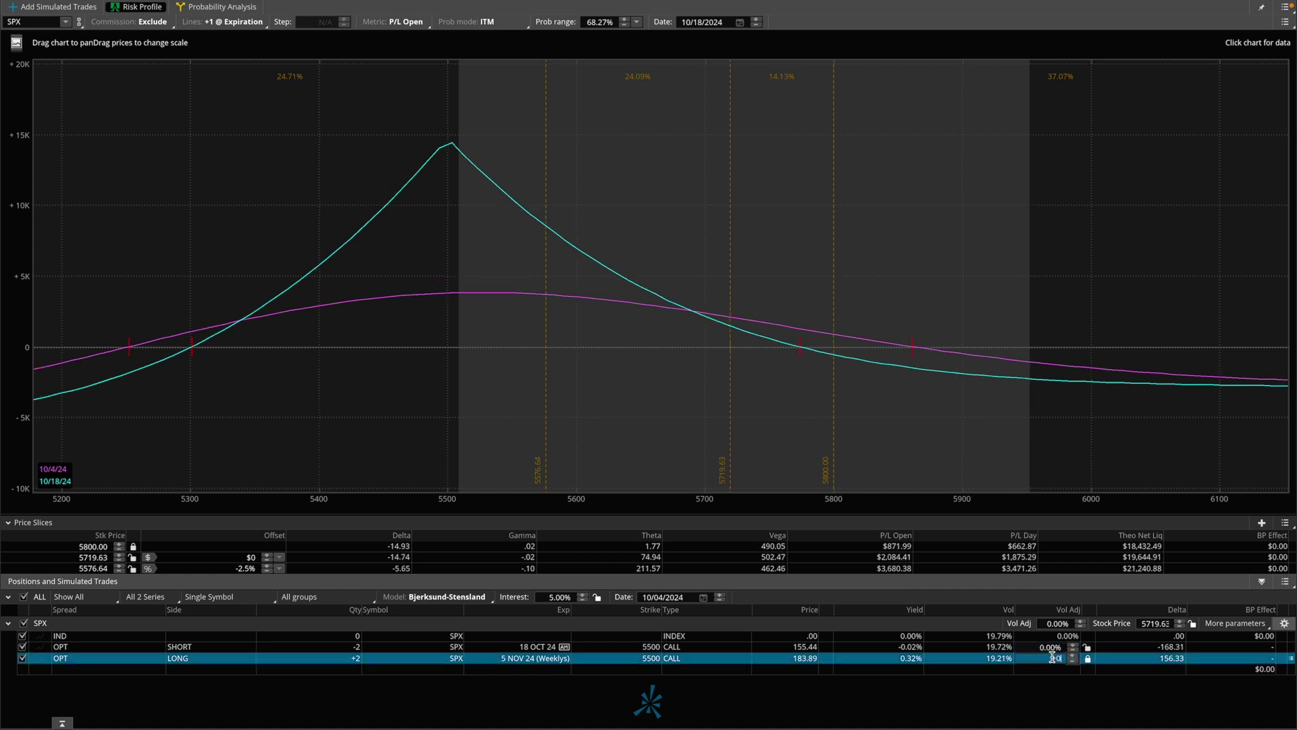
pyautogui.write('0')
pyautogui.press('Return')
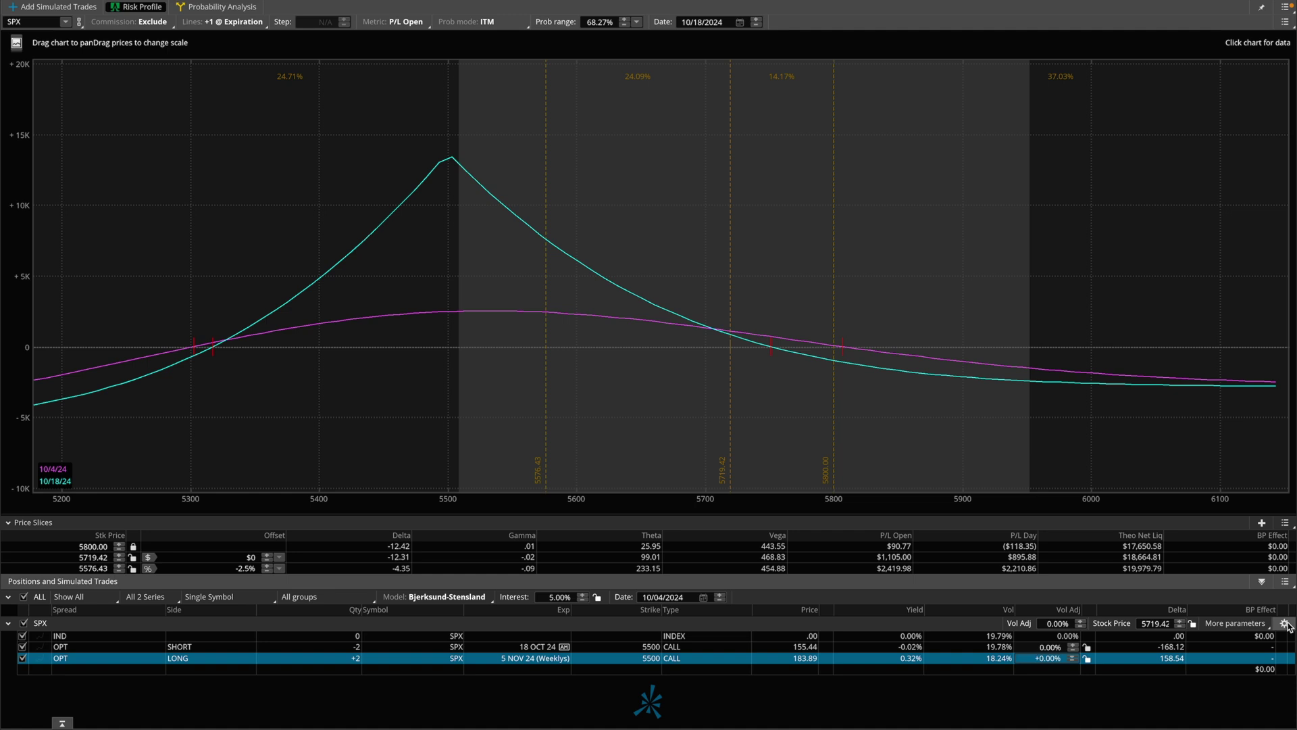
# Lower the October 18 short call's volatility adjustment to -0.50% and return it to 0.00%
pyautogui.click(1075, 651)
pyautogui.click(1074, 651)
pyautogui.click(1074, 651)
pyautogui.click(1074, 651)
pyautogui.click(1073, 651)
pyautogui.click(1073, 651)
pyautogui.click(1051, 647)
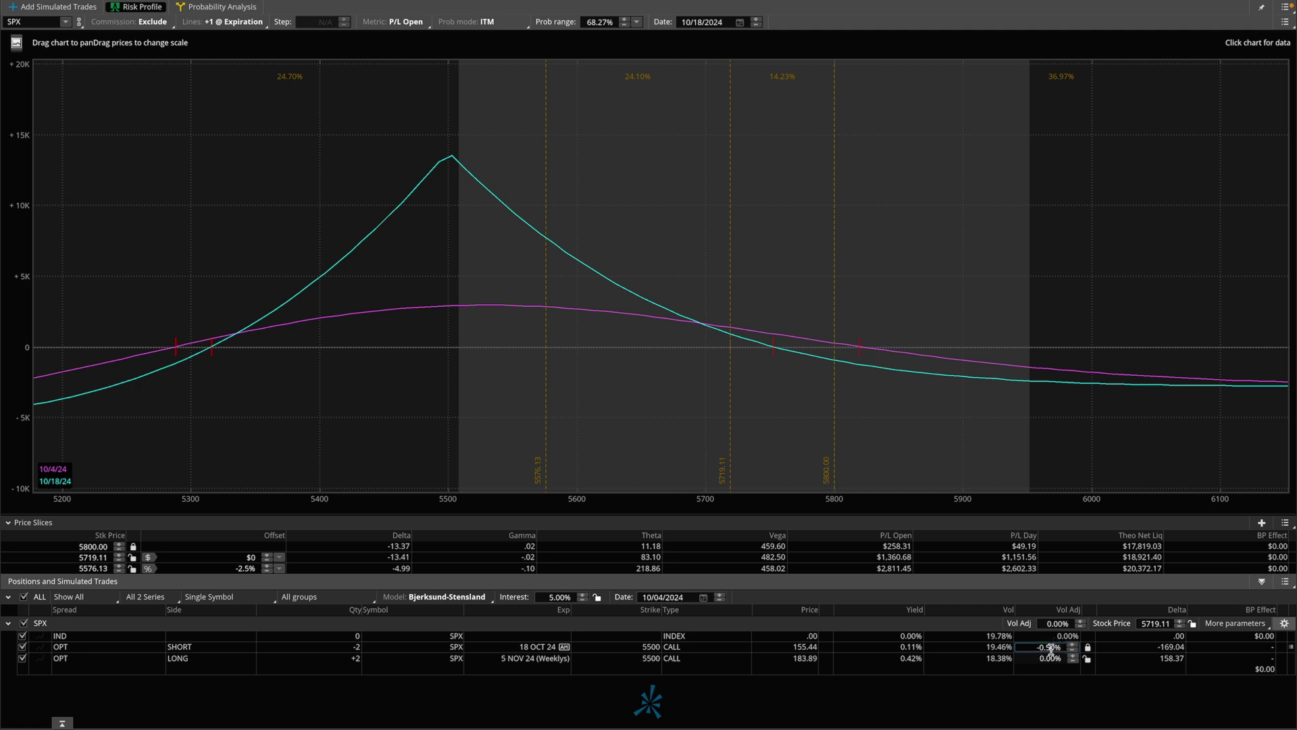
pyautogui.write('0')
pyautogui.press('Return')
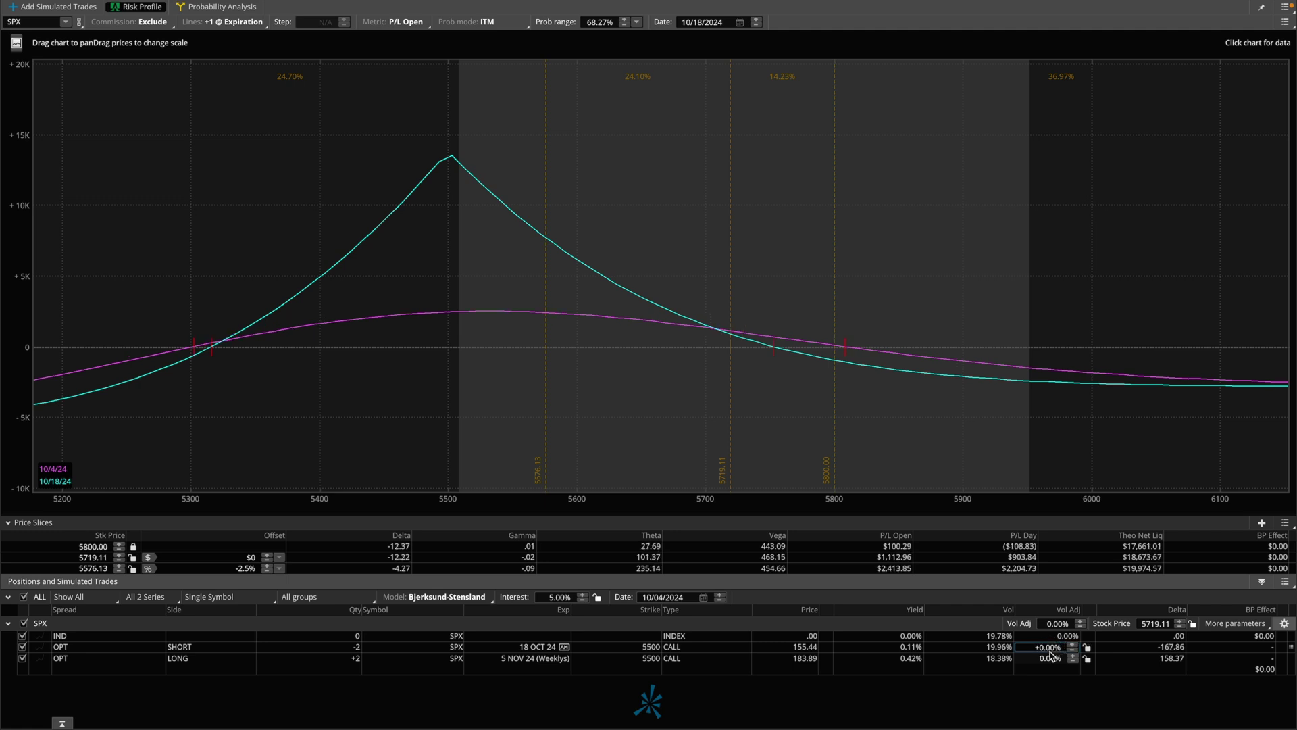
# Raise the overall SPX volatility adjustment to +1.00% and return it to 0.00%
pyautogui.click(1082, 621)
pyautogui.click(1082, 621)
pyautogui.click(1082, 621)
pyautogui.click(1082, 621)
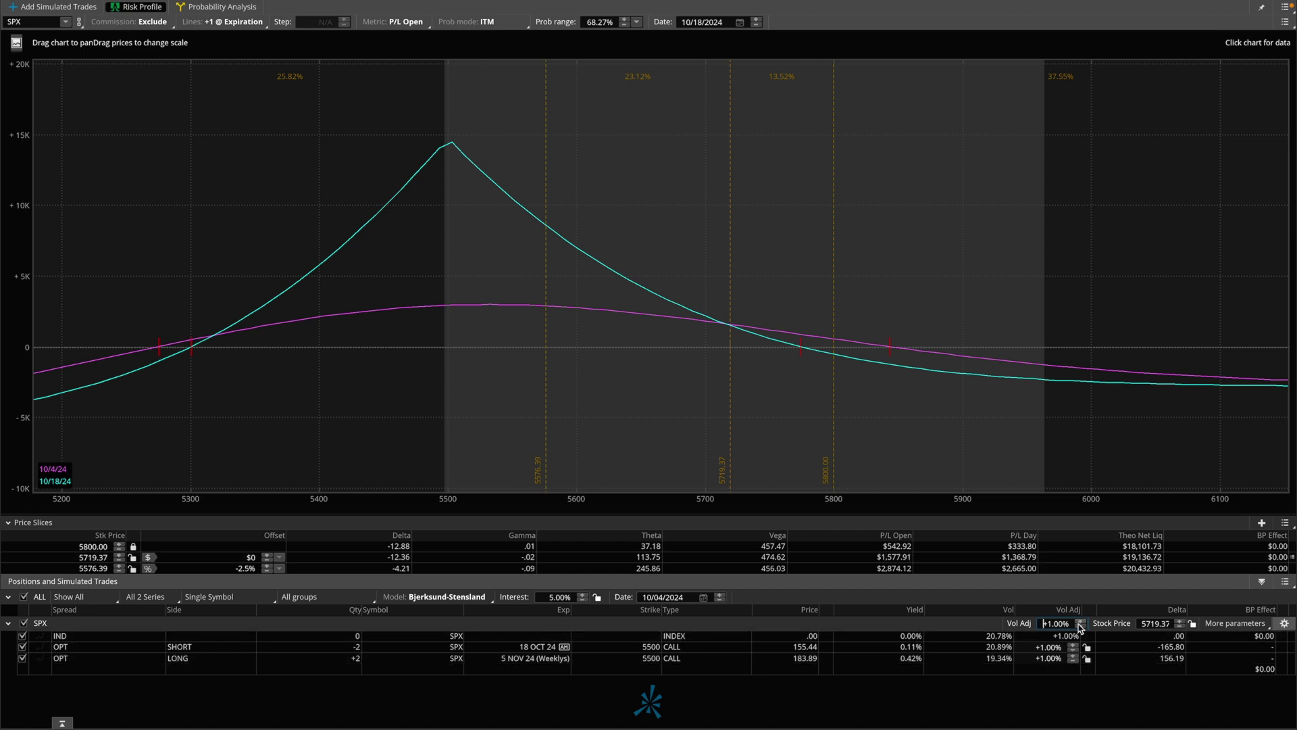
pyautogui.click(1081, 627)
pyautogui.click(1081, 627)
pyautogui.click(1081, 627)
pyautogui.click(1081, 627)
pyautogui.click(1081, 627)
pyautogui.click(1081, 627)
pyautogui.click(1081, 627)
pyautogui.click(1081, 627)
pyautogui.click(1082, 626)
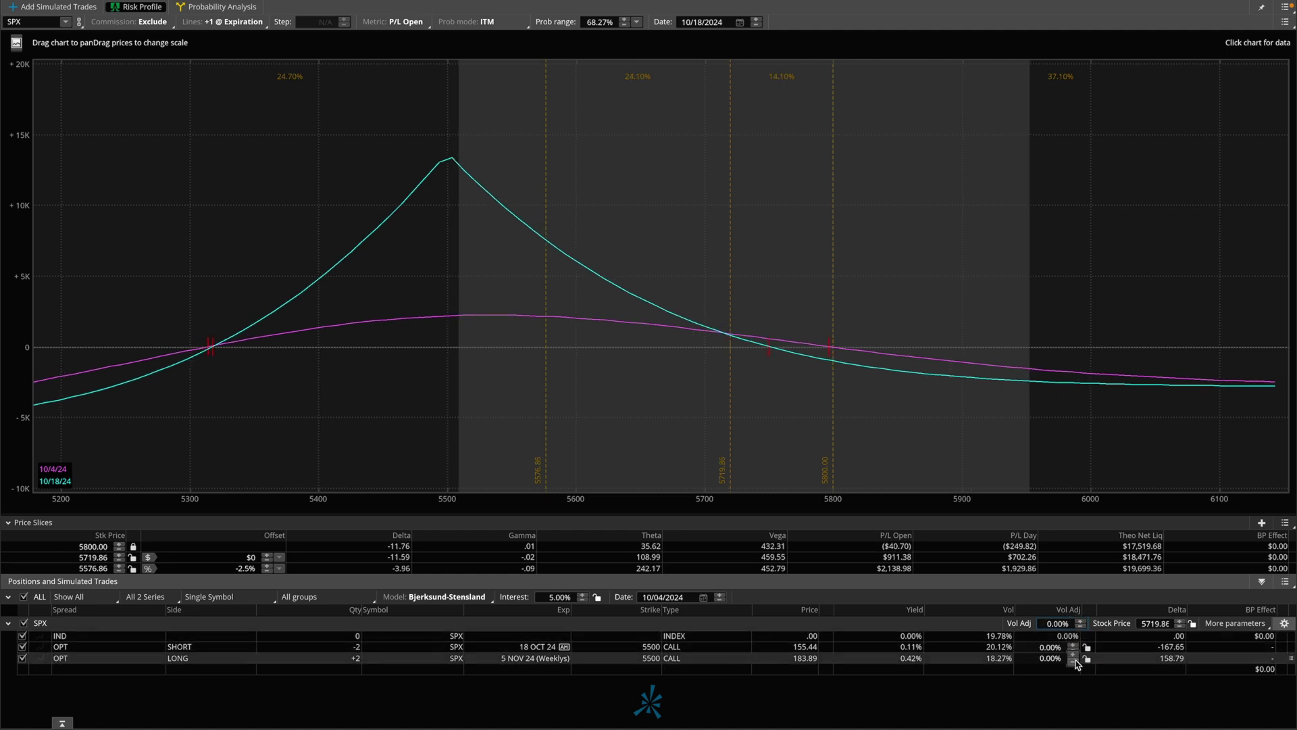
# Raise the volatility adjustment of the November 5 long call to +0.50% and of the October 18 short call to +1.00%
pyautogui.click(1073, 656)
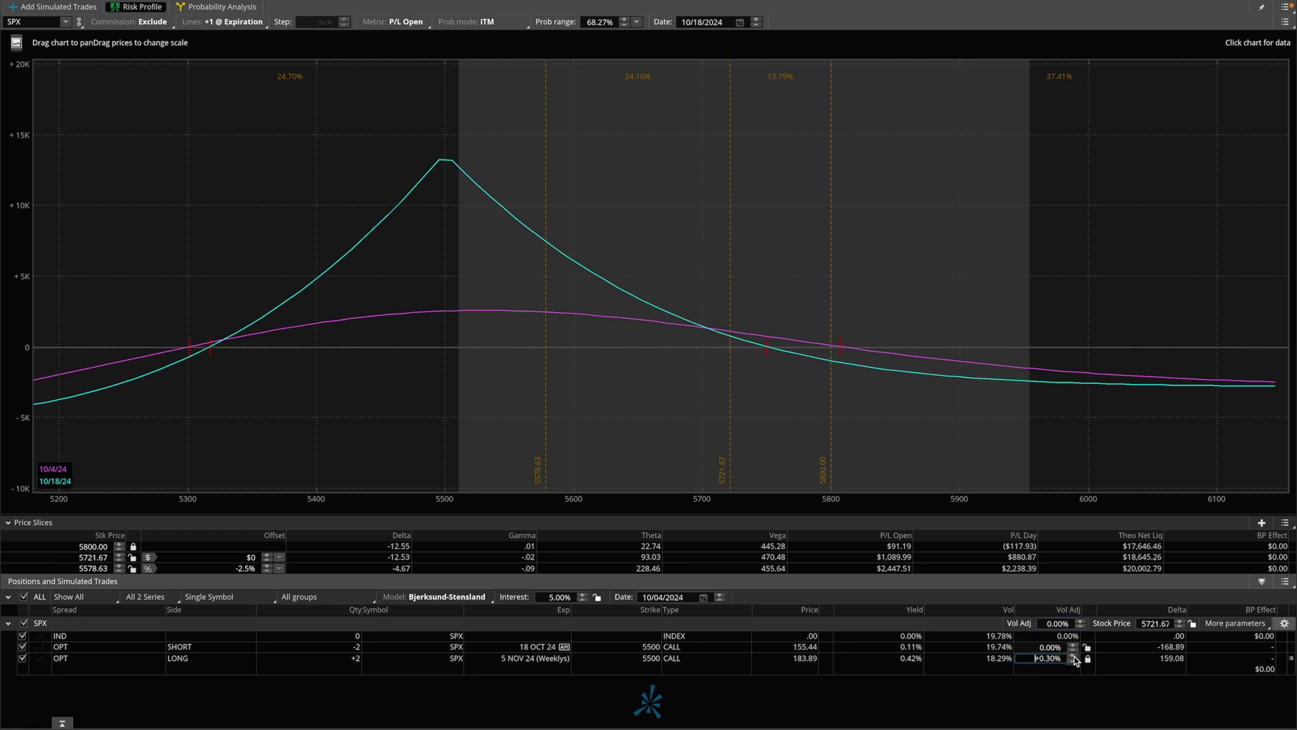
pyautogui.click(1075, 648)
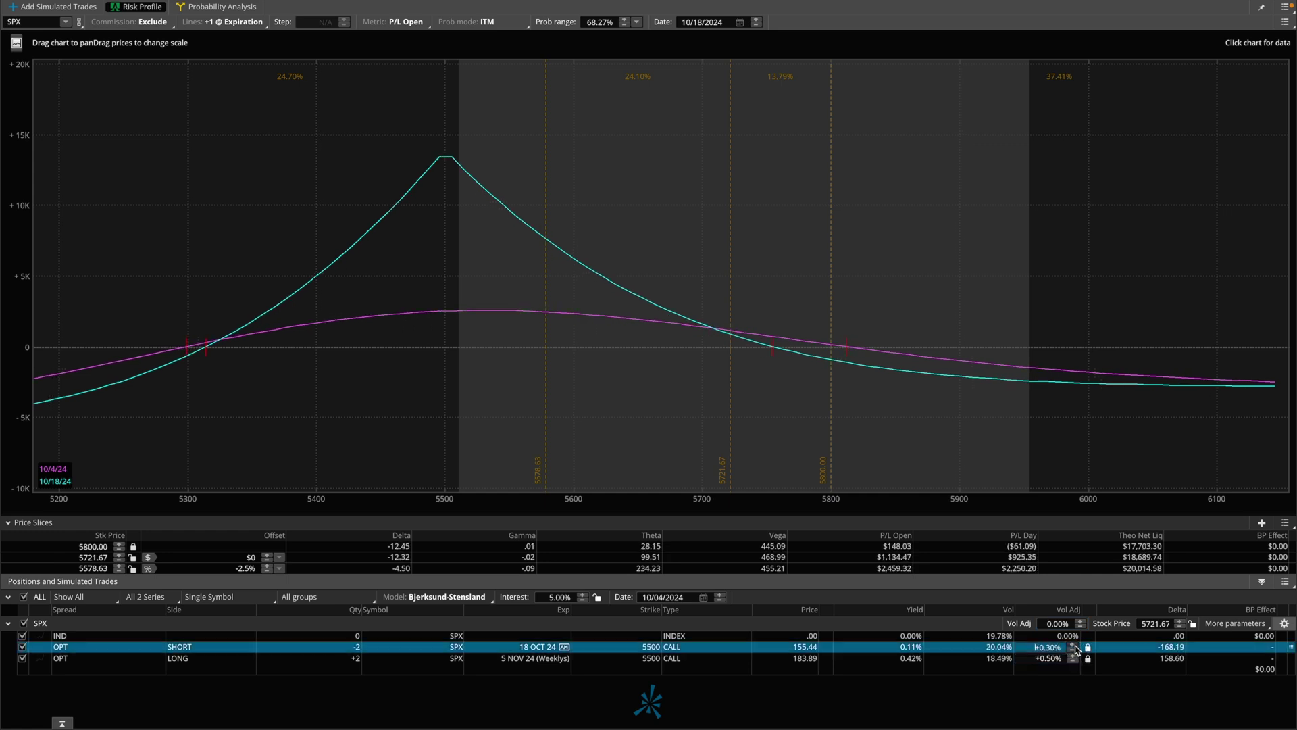
pyautogui.click(1074, 646)
pyautogui.click(1074, 646)
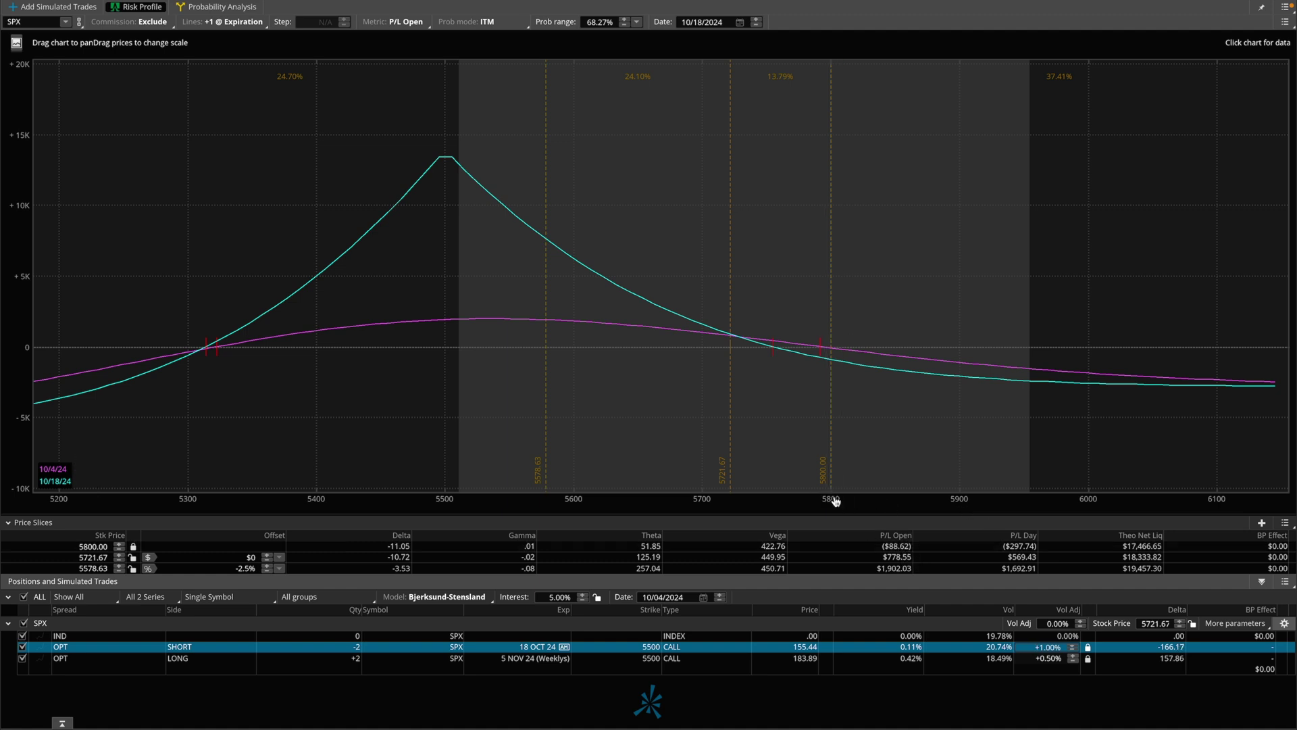
# Return the volatility adjustments of both the short and the long call to 0.00%
pyautogui.scroll(-2, 1043, 647)
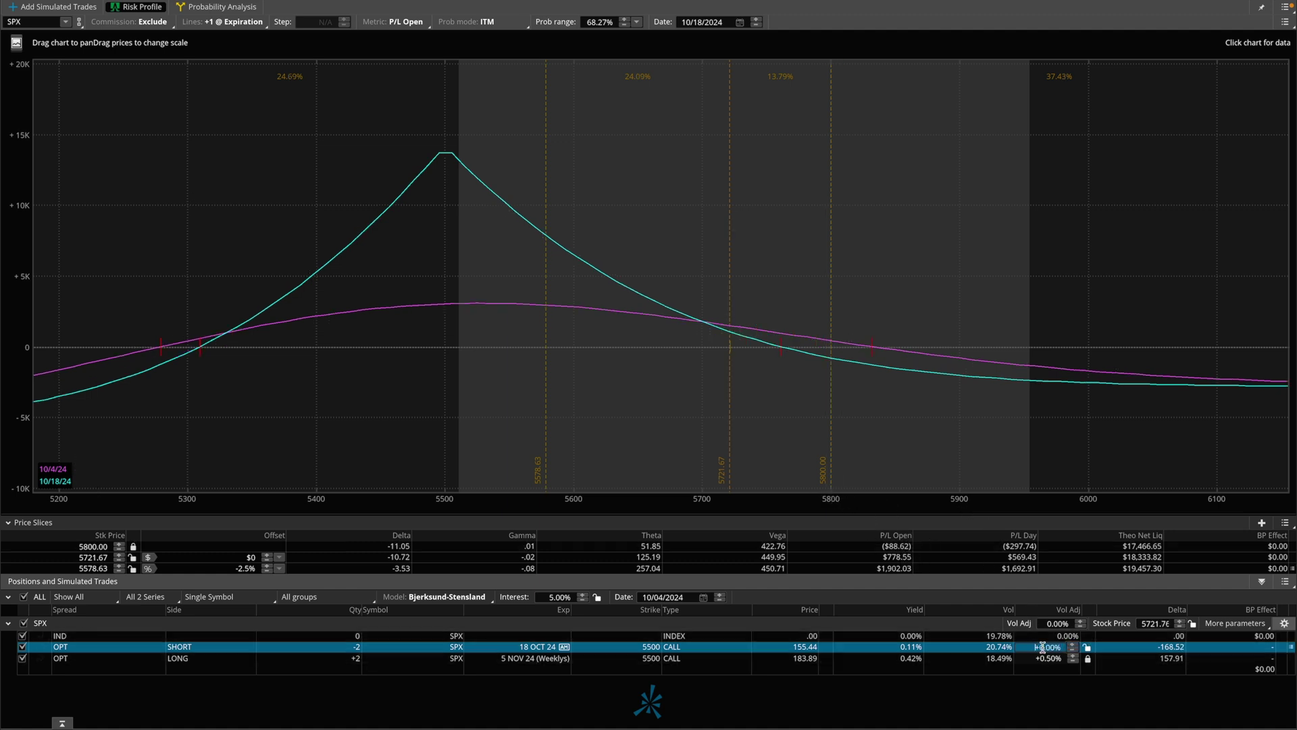
pyautogui.click(1046, 659)
pyautogui.scroll(-1, 1046, 658)
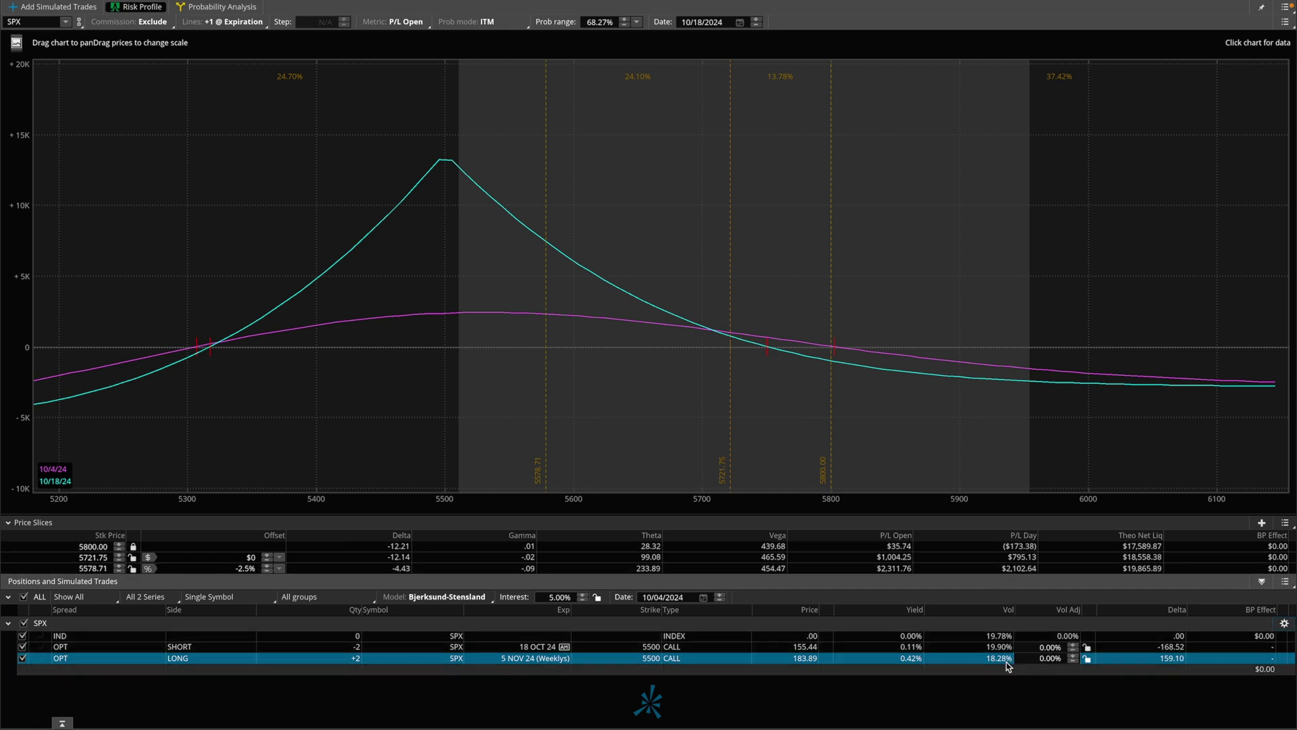
# Examine where the 10/4/24 and 10/18/24 curves cross near 5700, and review the latest price action on the SPX daily chart
pyautogui.moveTo(649, 414); pyautogui.dragTo(707, 440)
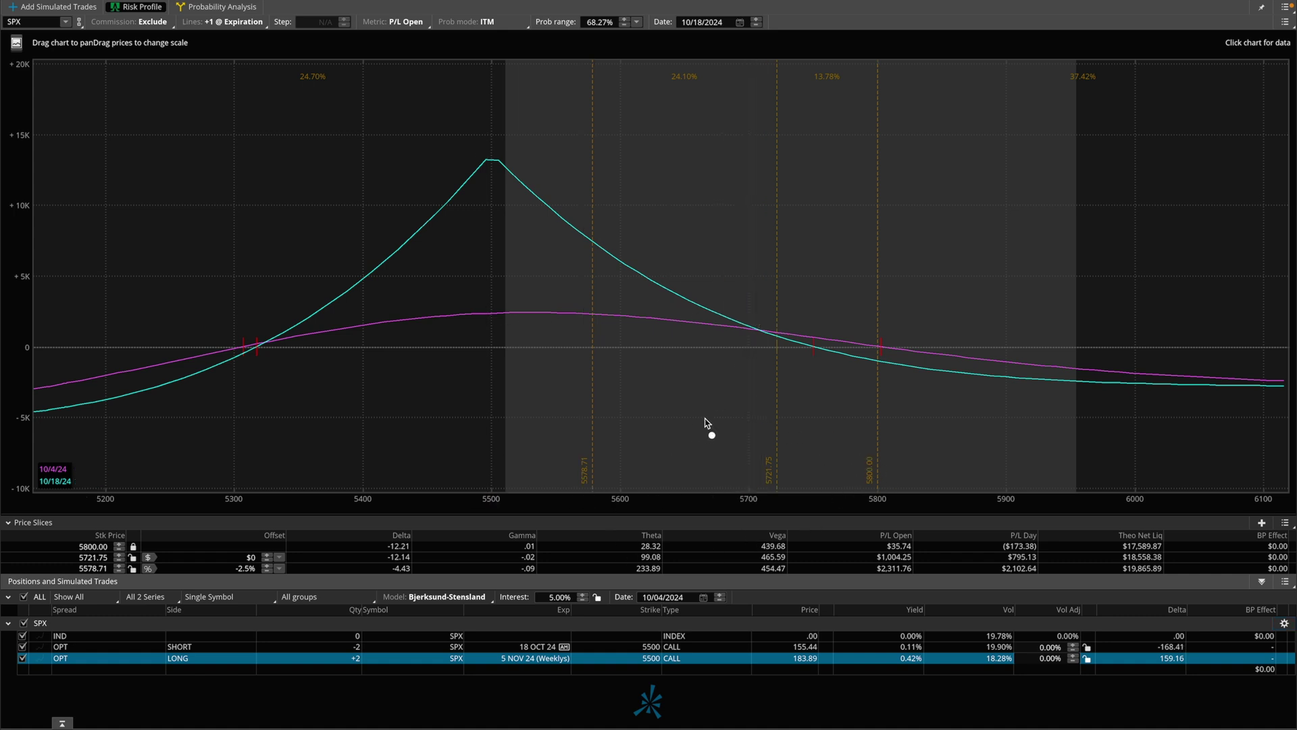
pyautogui.moveTo(714, 303); pyautogui.dragTo(740, 332)
pyautogui.moveTo(736, 296); pyautogui.dragTo(706, 327)
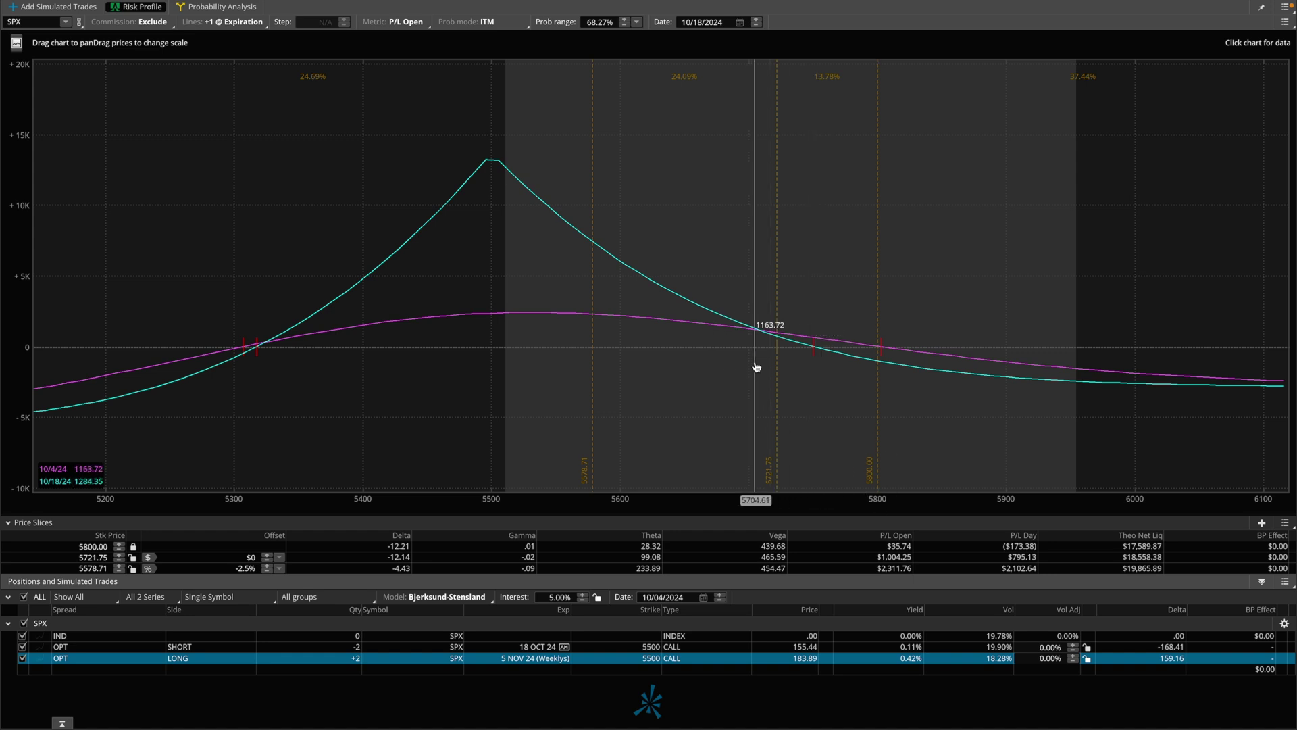
pyautogui.moveTo(737, 326); pyautogui.dragTo(843, 310)
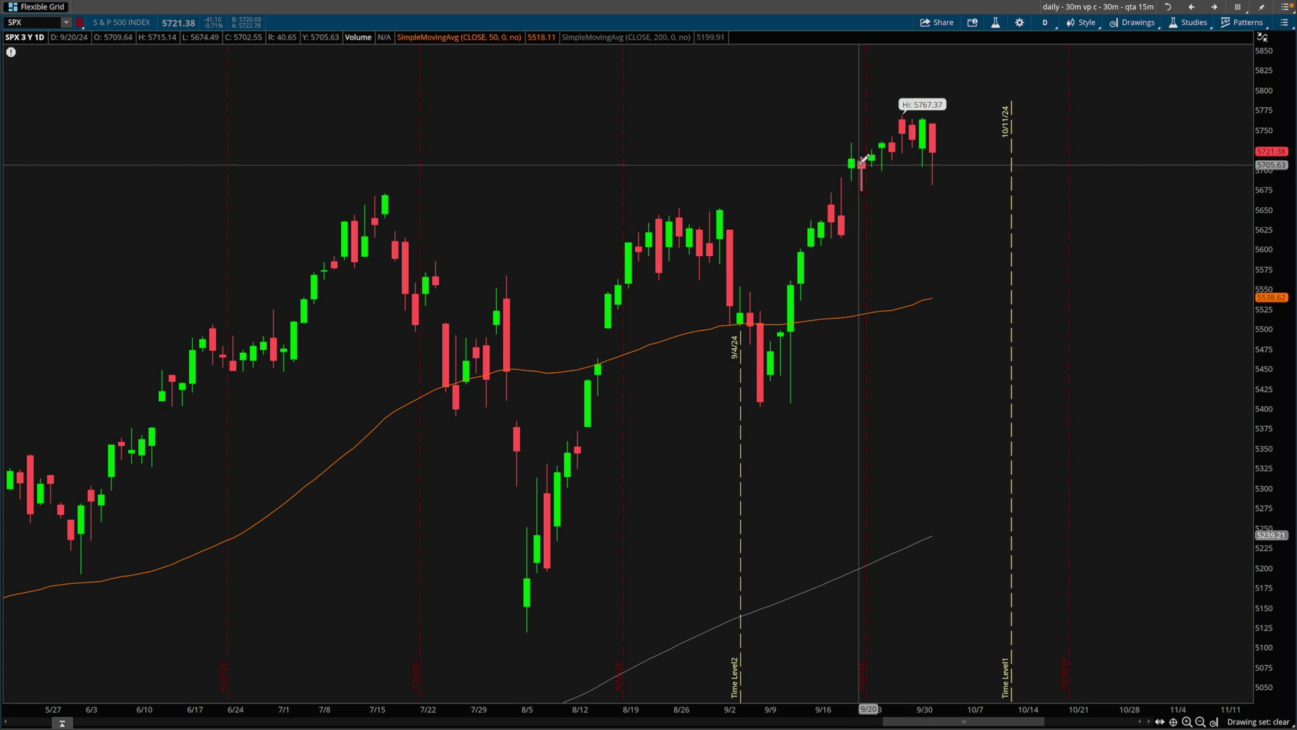
pyautogui.hotkey('ctrl', 'a')
pyautogui.moveTo(867, 166); pyautogui.dragTo(923, 117)
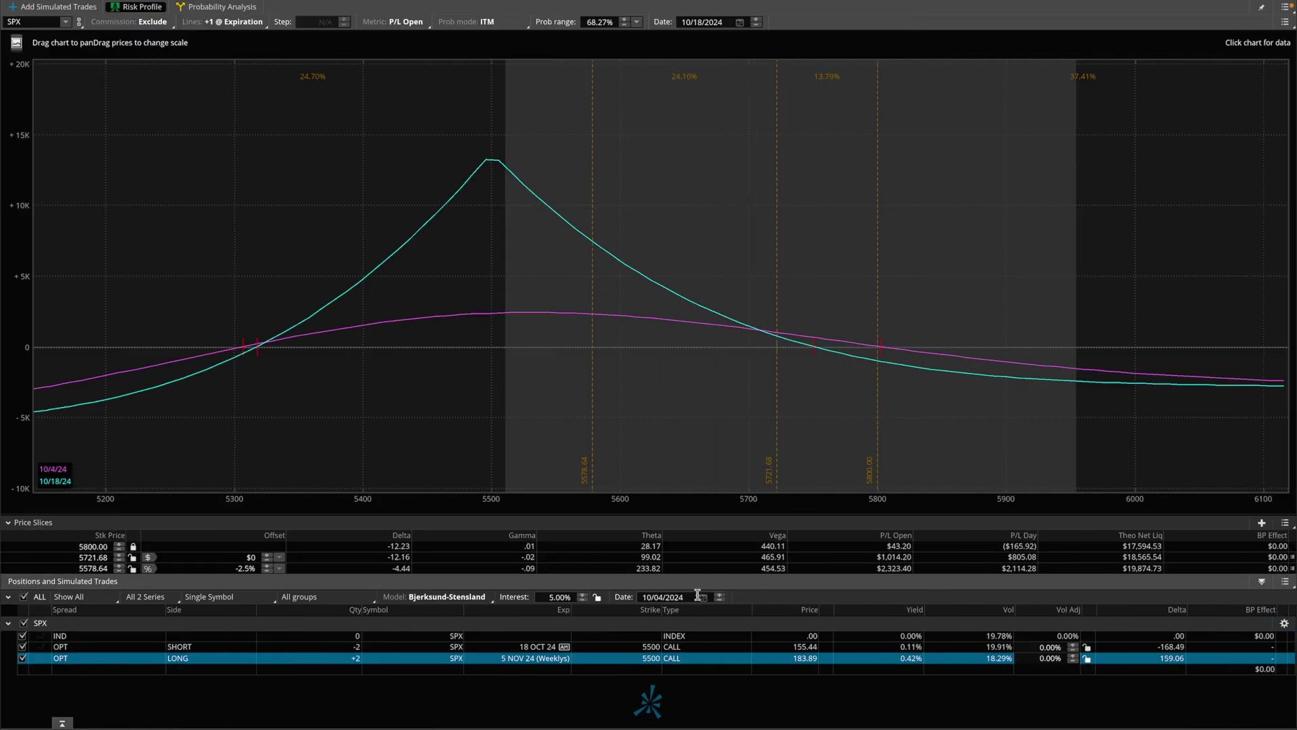
# Set the position analysis date to 10/01/2024 and examine the curve and open P/L at the 5800 price
pyautogui.click(703, 598)
pyautogui.click(688, 580)
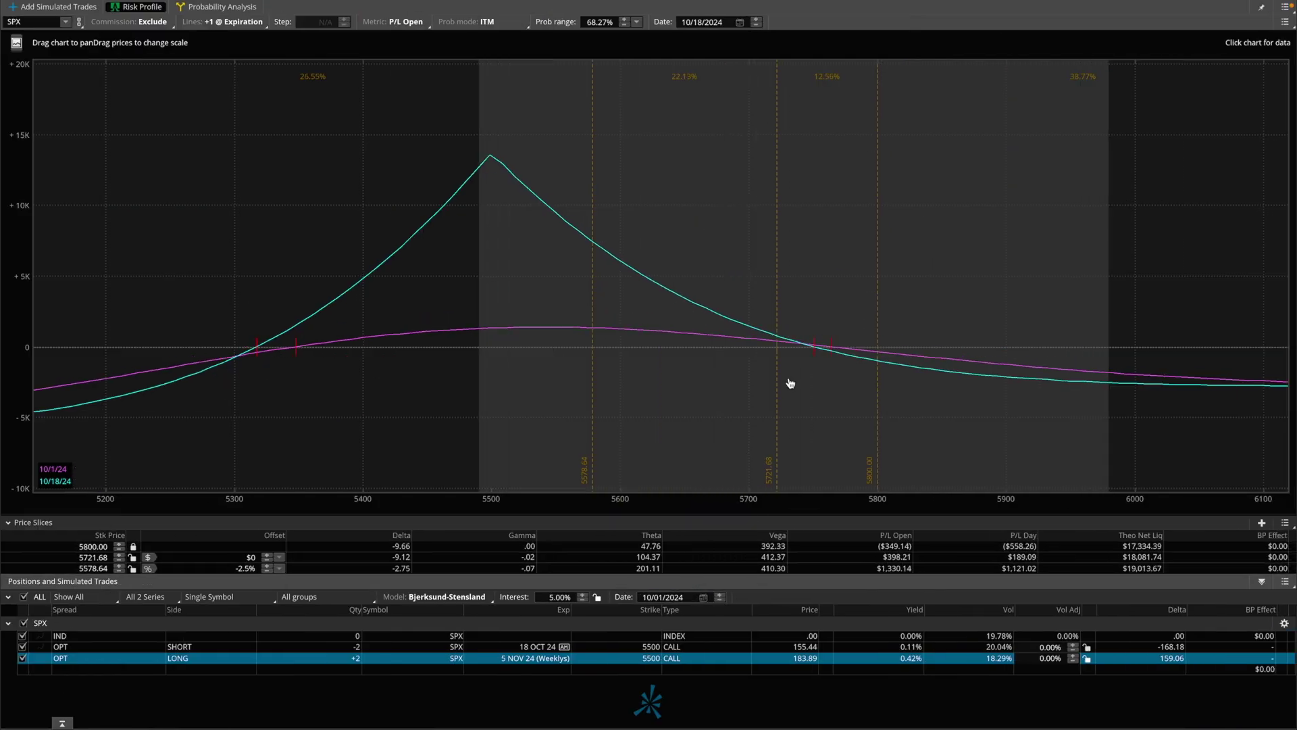
pyautogui.moveTo(876, 331)
pyautogui.mouseDown()
pyautogui.moveTo(865, 330)
pyautogui.moveTo(893, 356)
pyautogui.mouseUp()
pyautogui.moveTo(903, 532)
pyautogui.mouseDown()
pyautogui.moveTo(886, 552)
pyautogui.moveTo(891, 533)
pyautogui.mouseUp()
pyautogui.press('Escape')
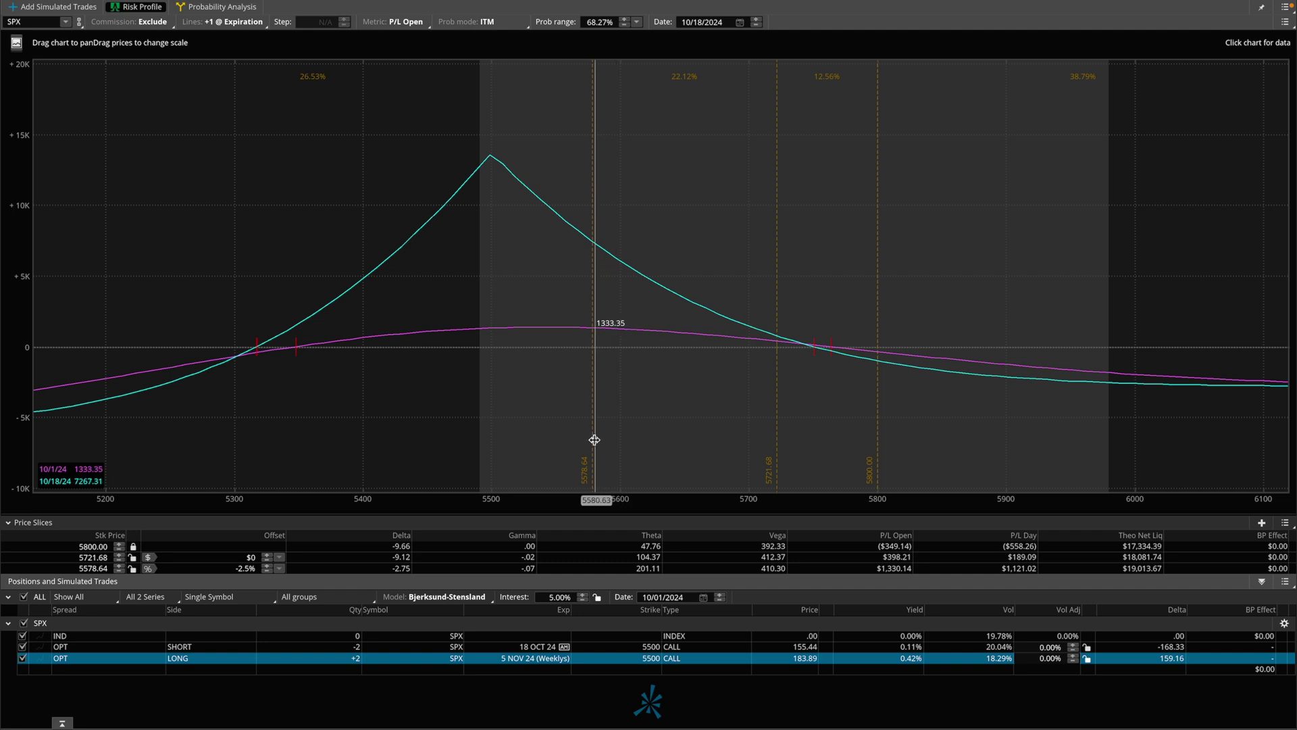
# Move the lowest price slice to about 5601 and compare its open P/L with that of the 5800 slice
pyautogui.moveTo(593, 439)
pyautogui.mouseDown()
pyautogui.moveTo(641, 466)
pyautogui.moveTo(601, 455)
pyautogui.mouseUp()
pyautogui.moveTo(506, 471)
pyautogui.mouseDown()
pyautogui.moveTo(486, 478)
pyautogui.moveTo(513, 514)
pyautogui.moveTo(521, 484)
pyautogui.mouseUp()
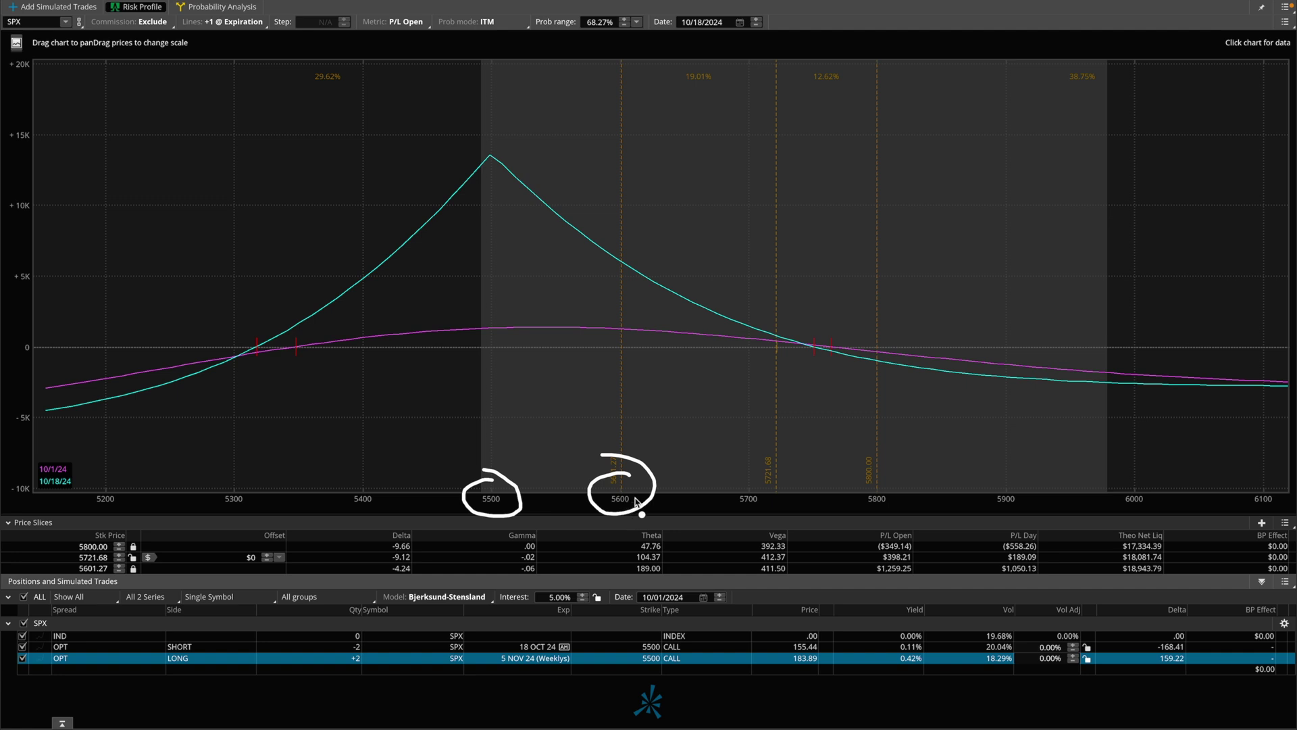
pyautogui.moveTo(846, 511)
pyautogui.mouseDown()
pyautogui.moveTo(870, 534)
pyautogui.moveTo(867, 552)
pyautogui.mouseUp()
pyautogui.moveTo(832, 596)
pyautogui.mouseDown()
pyautogui.moveTo(879, 571)
pyautogui.moveTo(864, 588)
pyautogui.mouseUp()
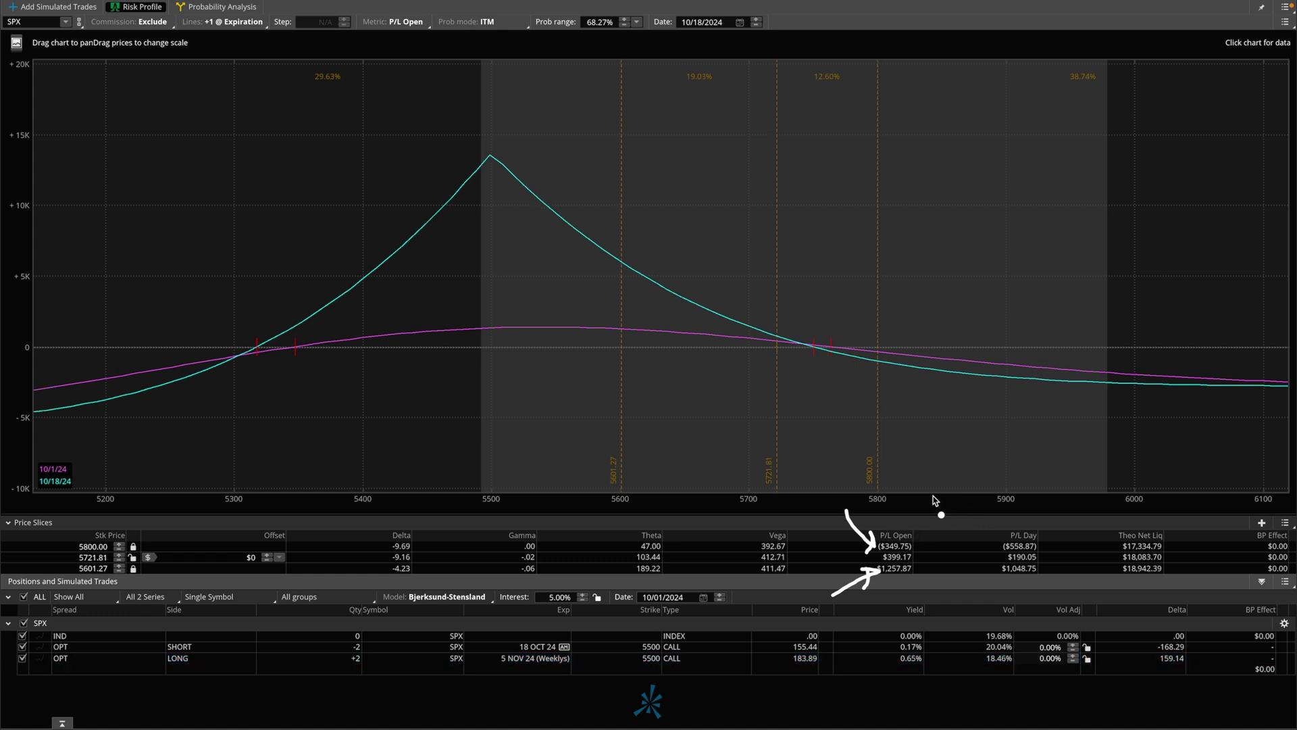
# Evaluate the 1-to-3 risk-to-reward relationship between the 5800 slice and the lowest price slice
pyautogui.moveTo(932, 494)
pyautogui.mouseDown()
pyautogui.moveTo(782, 545)
pyautogui.moveTo(998, 514)
pyautogui.moveTo(933, 471)
pyautogui.mouseUp()
pyautogui.moveTo(987, 122); pyautogui.dragTo(991, 178)
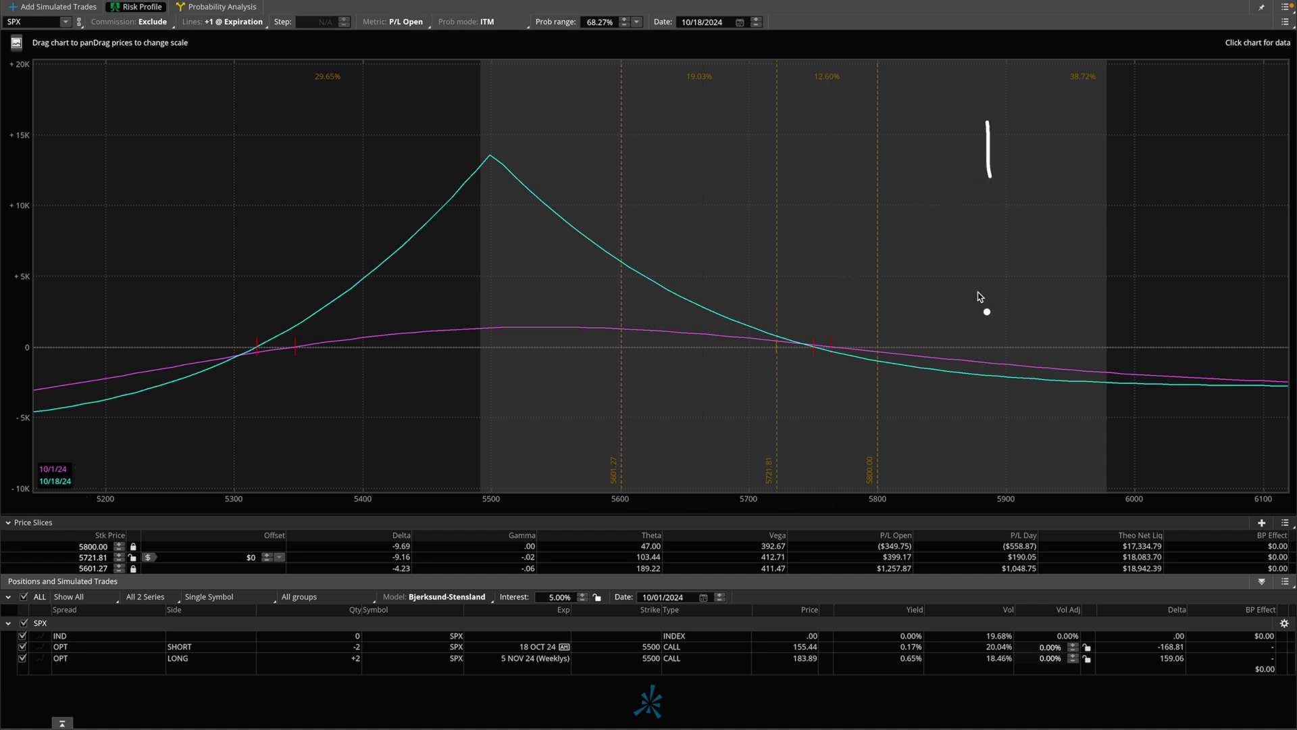
pyautogui.moveTo(969, 285)
pyautogui.mouseDown()
pyautogui.moveTo(1031, 343)
pyautogui.moveTo(949, 375)
pyautogui.mouseUp()
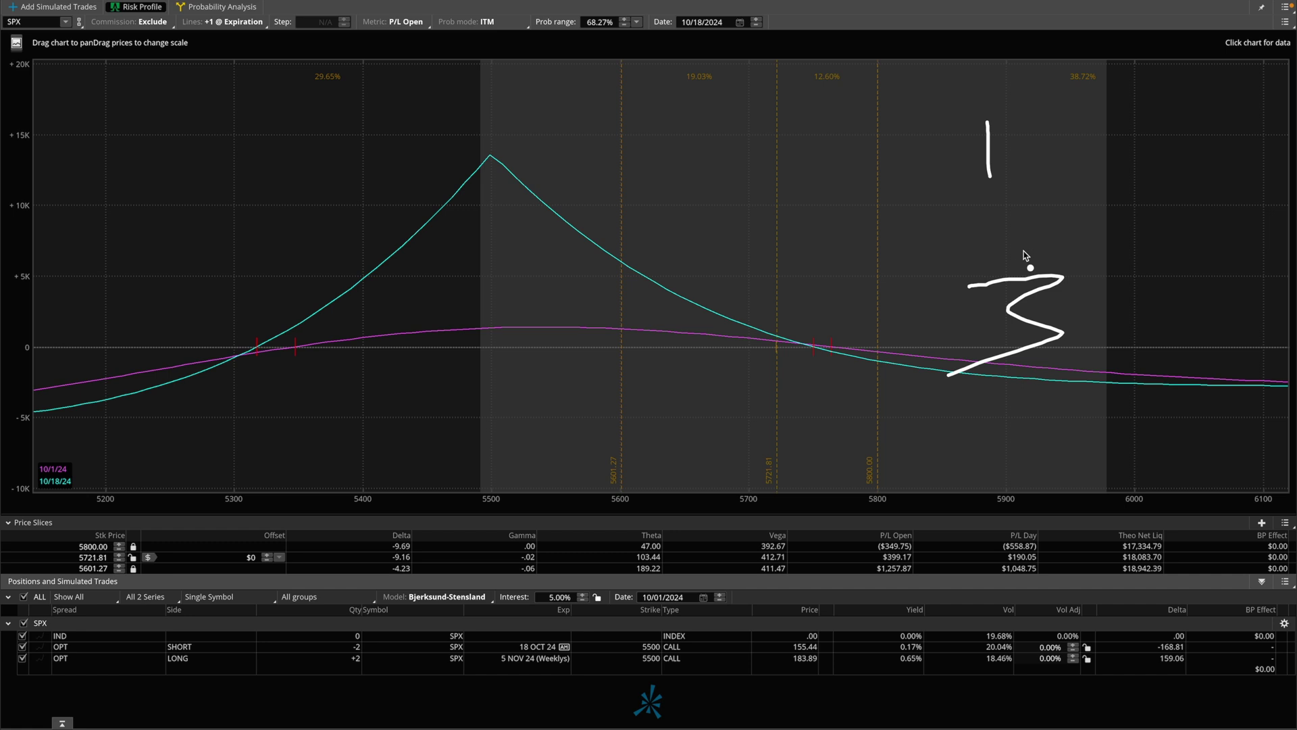
pyautogui.moveTo(1018, 191); pyautogui.dragTo(1024, 251)
pyautogui.moveTo(998, 225)
pyautogui.mouseDown()
pyautogui.moveTo(1029, 254)
pyautogui.moveTo(1046, 238)
pyautogui.mouseUp()
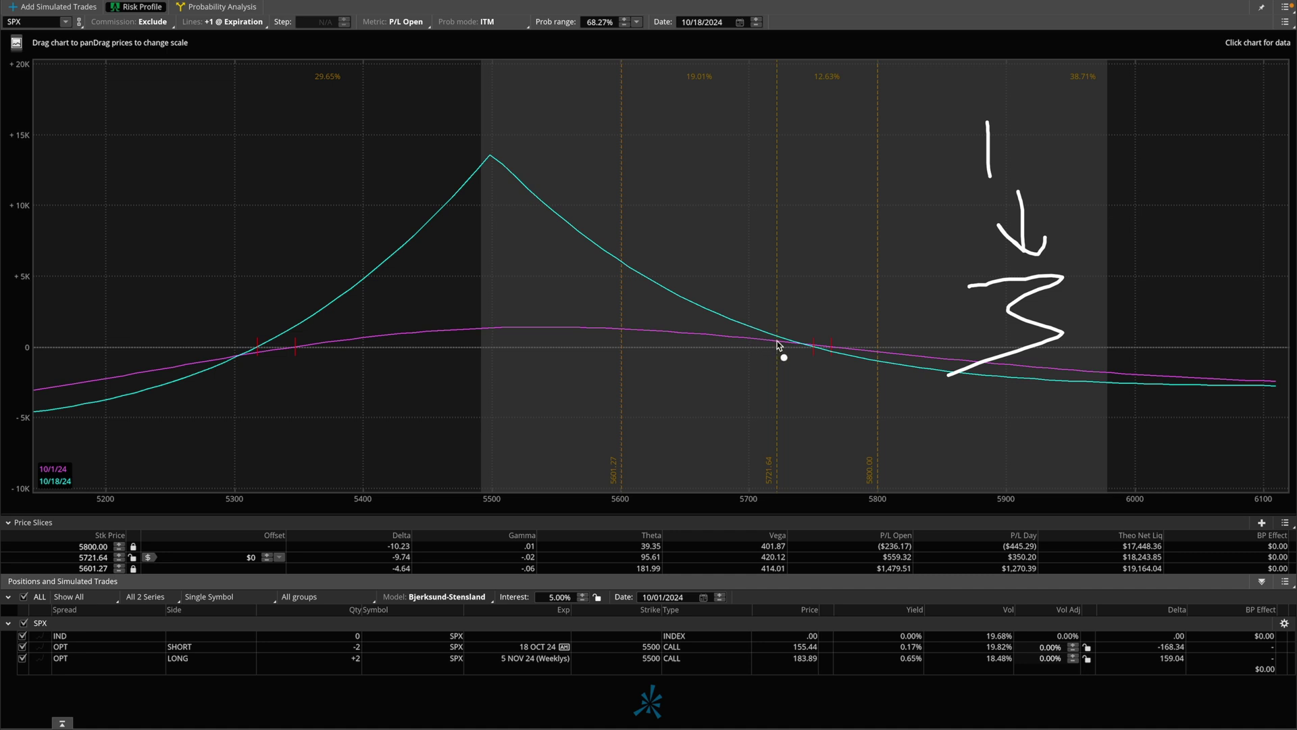
# Examine how the 10/1/24 curve behaves on either side of the current SPX price
pyautogui.moveTo(781, 344)
pyautogui.mouseDown()
pyautogui.moveTo(849, 329)
pyautogui.moveTo(825, 349)
pyautogui.mouseUp()
pyautogui.press('Escape')
pyautogui.hotkey('ctrl', 'a')
pyautogui.moveTo(765, 319)
pyautogui.mouseDown()
pyautogui.moveTo(810, 337)
pyautogui.moveTo(818, 364)
pyautogui.moveTo(844, 318)
pyautogui.moveTo(887, 337)
pyautogui.moveTo(778, 370)
pyautogui.moveTo(666, 361)
pyautogui.moveTo(646, 384)
pyautogui.mouseUp()
pyautogui.hotkey('ctrl', 'z')
pyautogui.press('Escape')
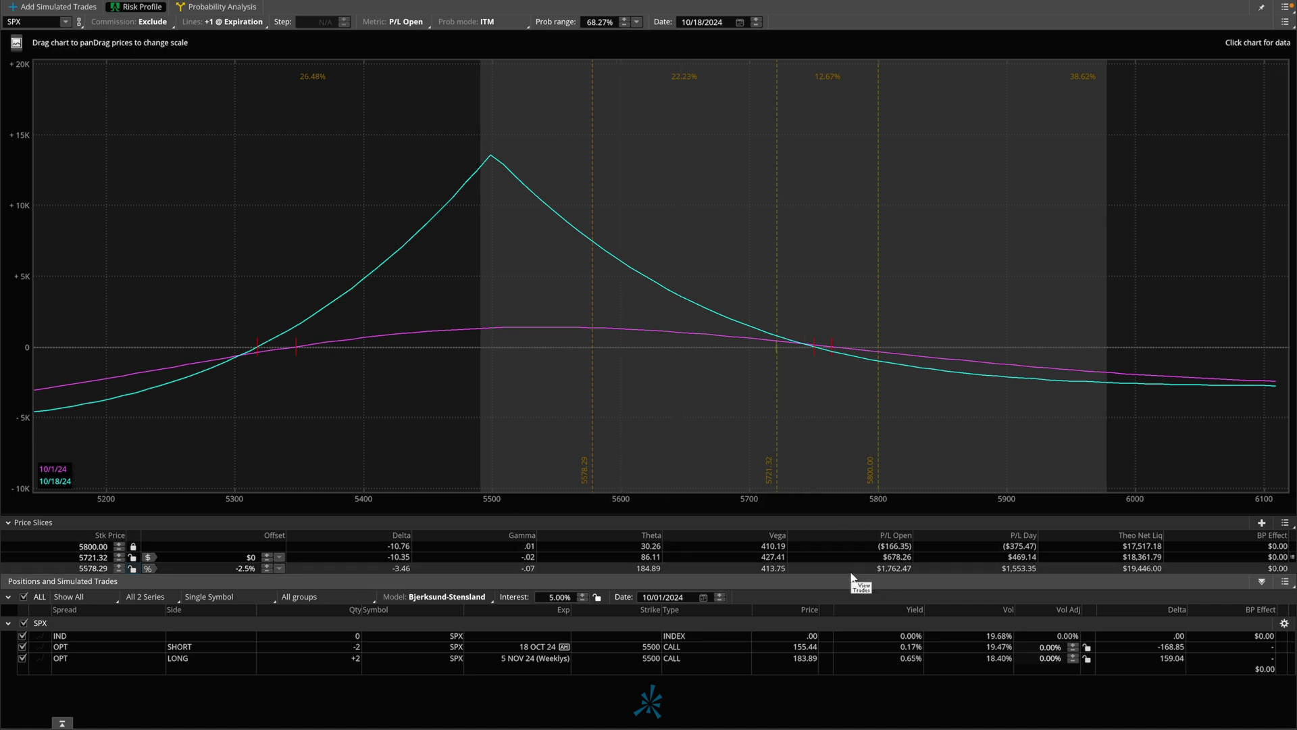
# Set the position analysis date to 10/07/2024 and examine the open P/L for a rise to 5800 with unadjusted volatility
pyautogui.click(703, 598)
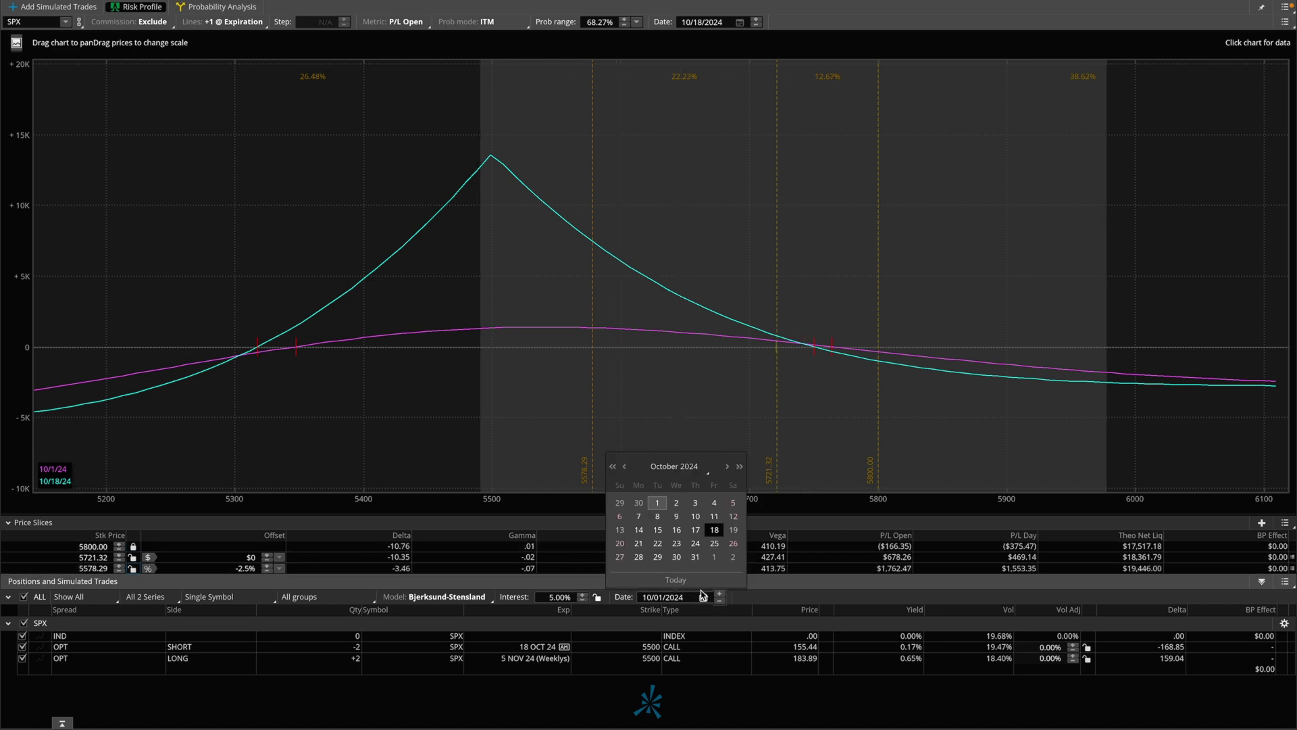
pyautogui.click(638, 518)
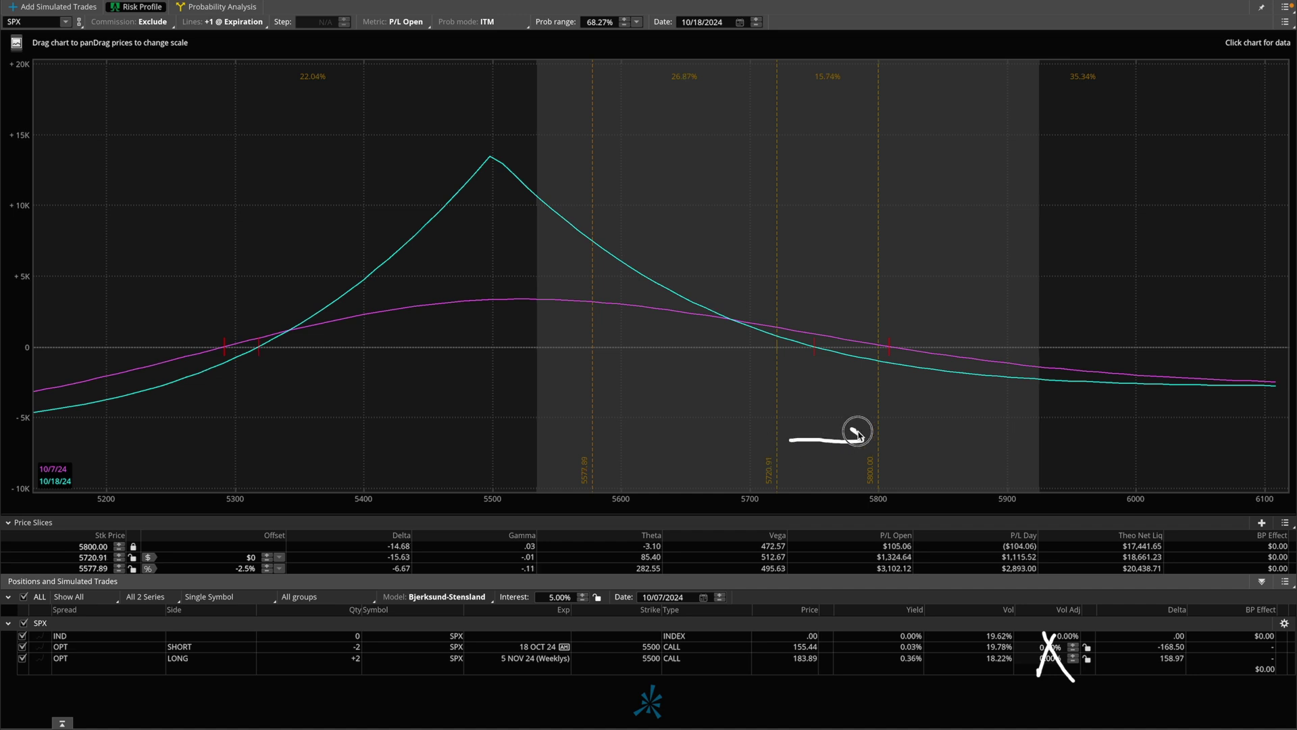
pyautogui.moveTo(783, 487); pyautogui.dragTo(782, 464)
pyautogui.moveTo(790, 385)
pyautogui.mouseDown()
pyautogui.moveTo(867, 386)
pyautogui.moveTo(845, 409)
pyautogui.mouseUp()
pyautogui.moveTo(895, 527)
pyautogui.mouseDown()
pyautogui.moveTo(872, 553)
pyautogui.moveTo(931, 551)
pyautogui.moveTo(906, 520)
pyautogui.moveTo(887, 524)
pyautogui.mouseUp()
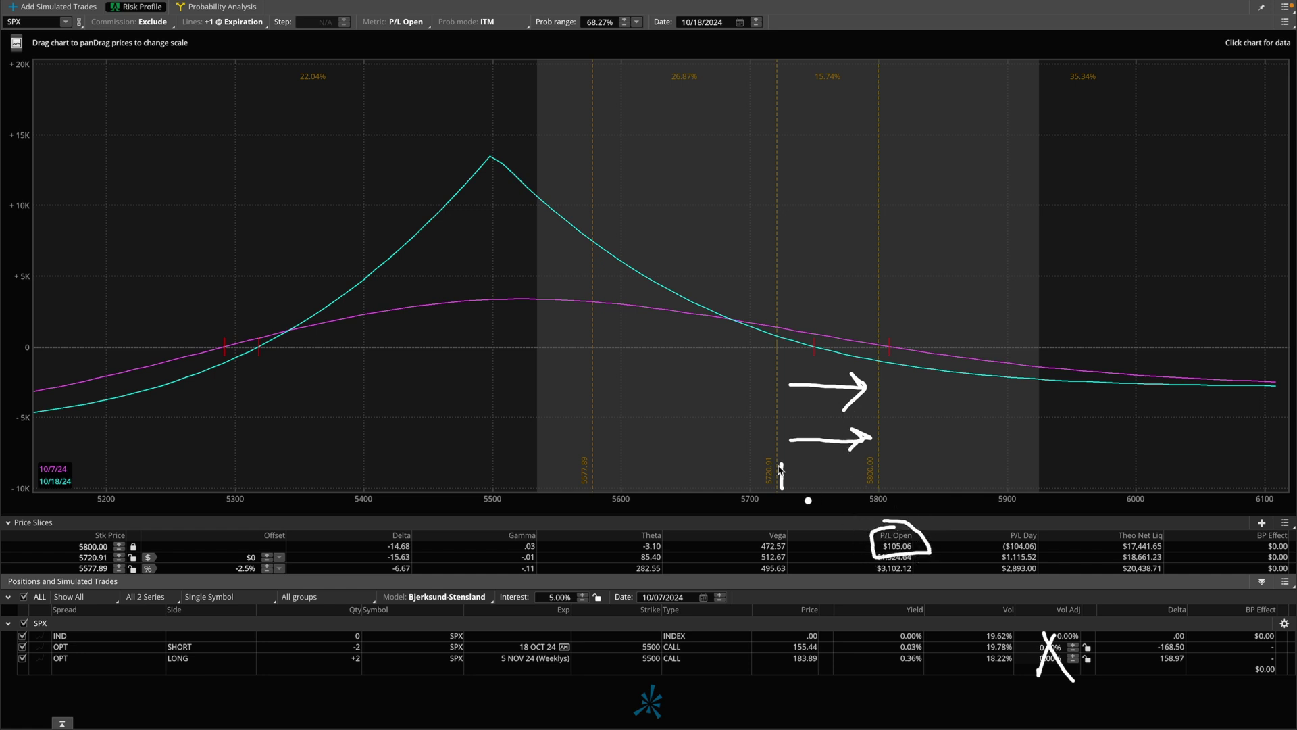
# Examine the 10/07/2024 open P/L at the current price and for a decline toward the lowest price slice
pyautogui.press('Escape')
pyautogui.hotkey('ctrl', 'a')
pyautogui.moveTo(770, 431)
pyautogui.mouseDown()
pyautogui.moveTo(632, 433)
pyautogui.moveTo(688, 412)
pyautogui.moveTo(663, 458)
pyautogui.mouseUp()
pyautogui.moveTo(909, 558)
pyautogui.mouseDown()
pyautogui.moveTo(873, 566)
pyautogui.moveTo(912, 585)
pyautogui.moveTo(904, 558)
pyautogui.mouseUp()
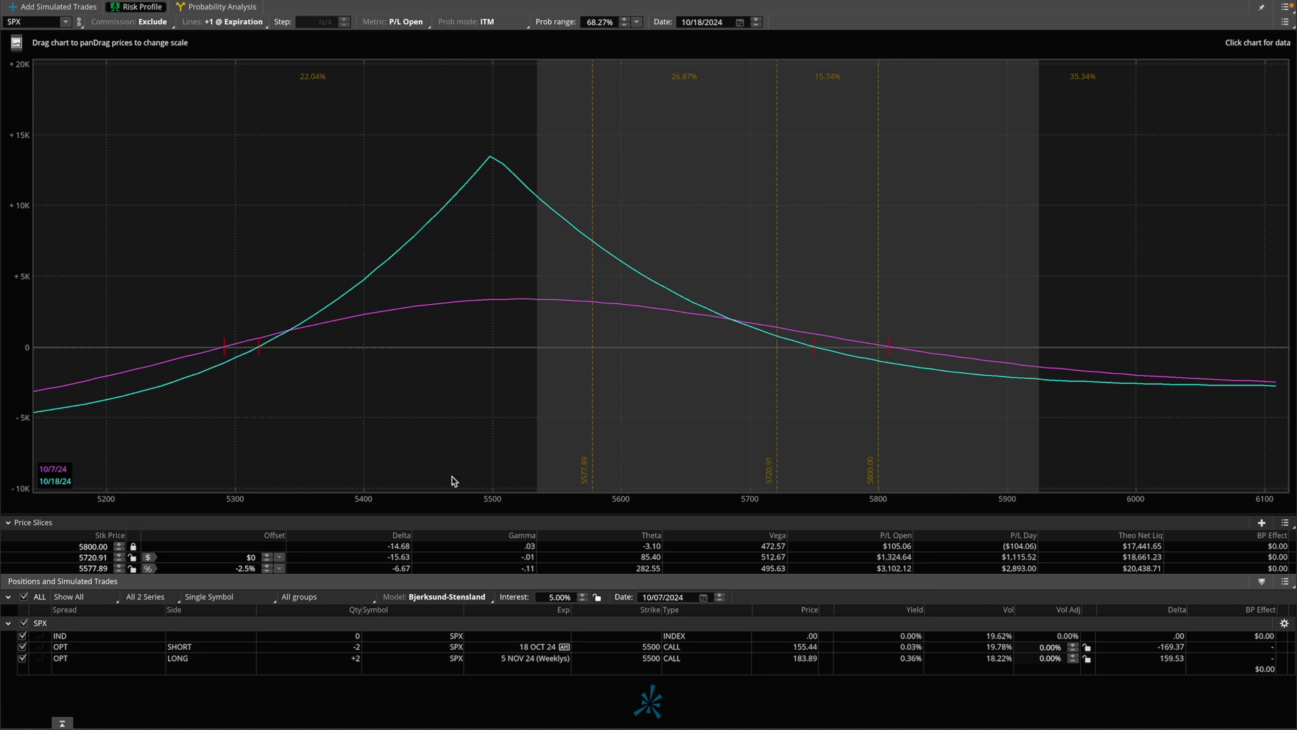
# Set the lowest price slice's offset to -2% and the position analysis date to 10/11/2024
pyautogui.click(266, 565)
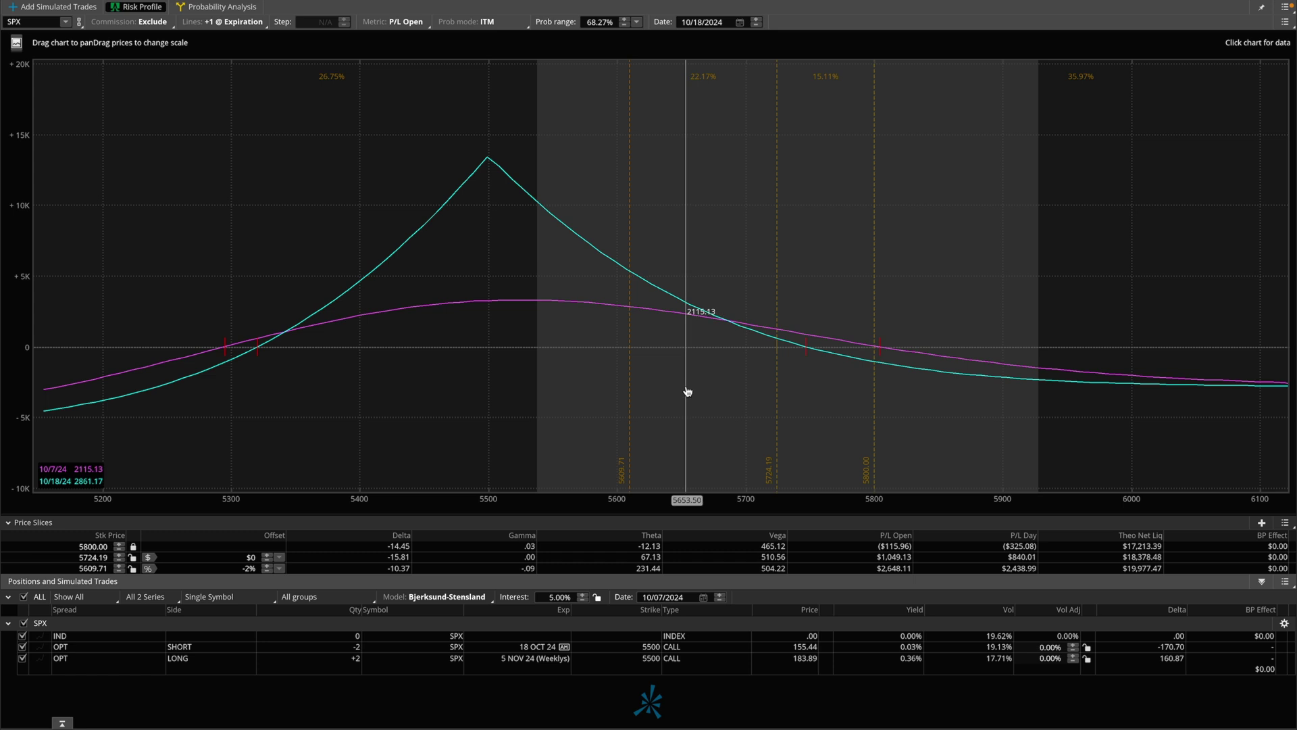
pyautogui.click(704, 598)
pyautogui.click(745, 598)
pyautogui.click(703, 598)
pyautogui.click(714, 517)
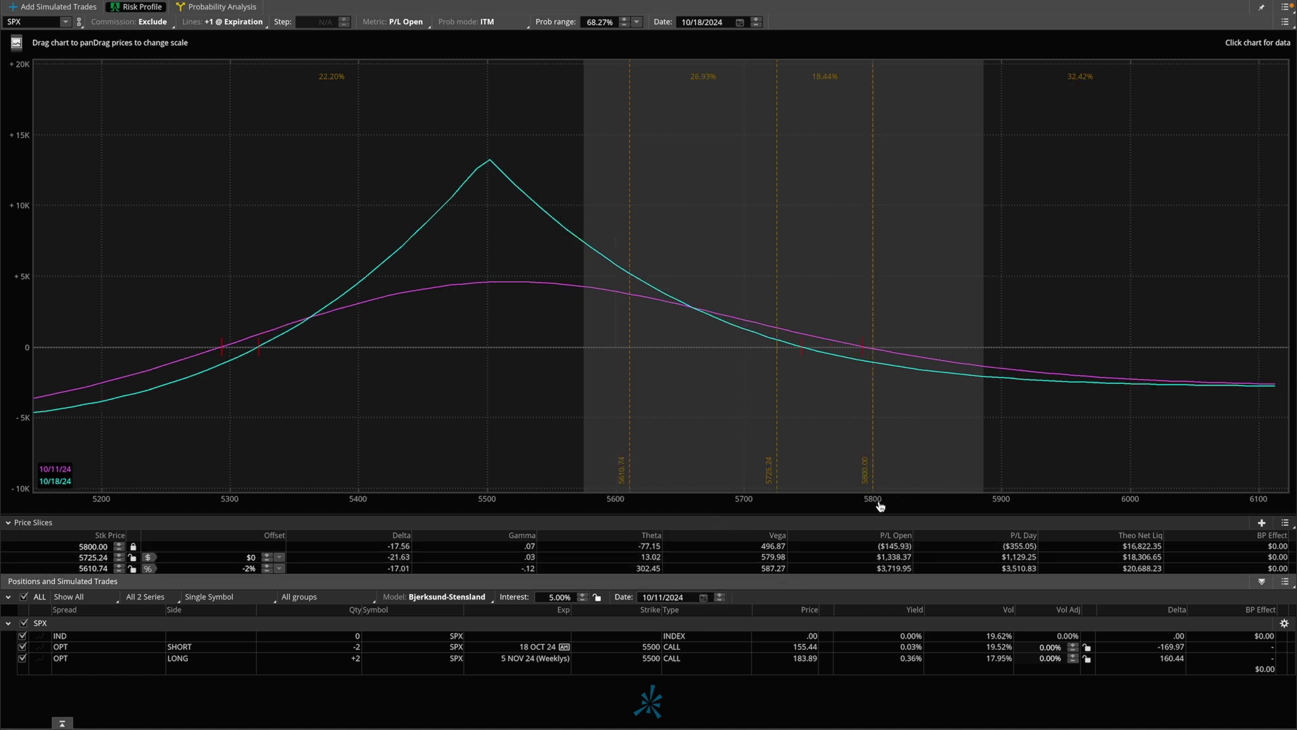
# Examine the 10/11/24 curve at 5800 and compare the open P/L of all three price slices
pyautogui.hotkey('ctrl', 'a')
pyautogui.moveTo(887, 329); pyautogui.dragTo(853, 384)
pyautogui.moveTo(855, 331); pyautogui.dragTo(896, 398)
pyautogui.moveTo(882, 477)
pyautogui.mouseDown()
pyautogui.moveTo(886, 486)
pyautogui.moveTo(858, 490)
pyautogui.moveTo(881, 482)
pyautogui.mouseUp()
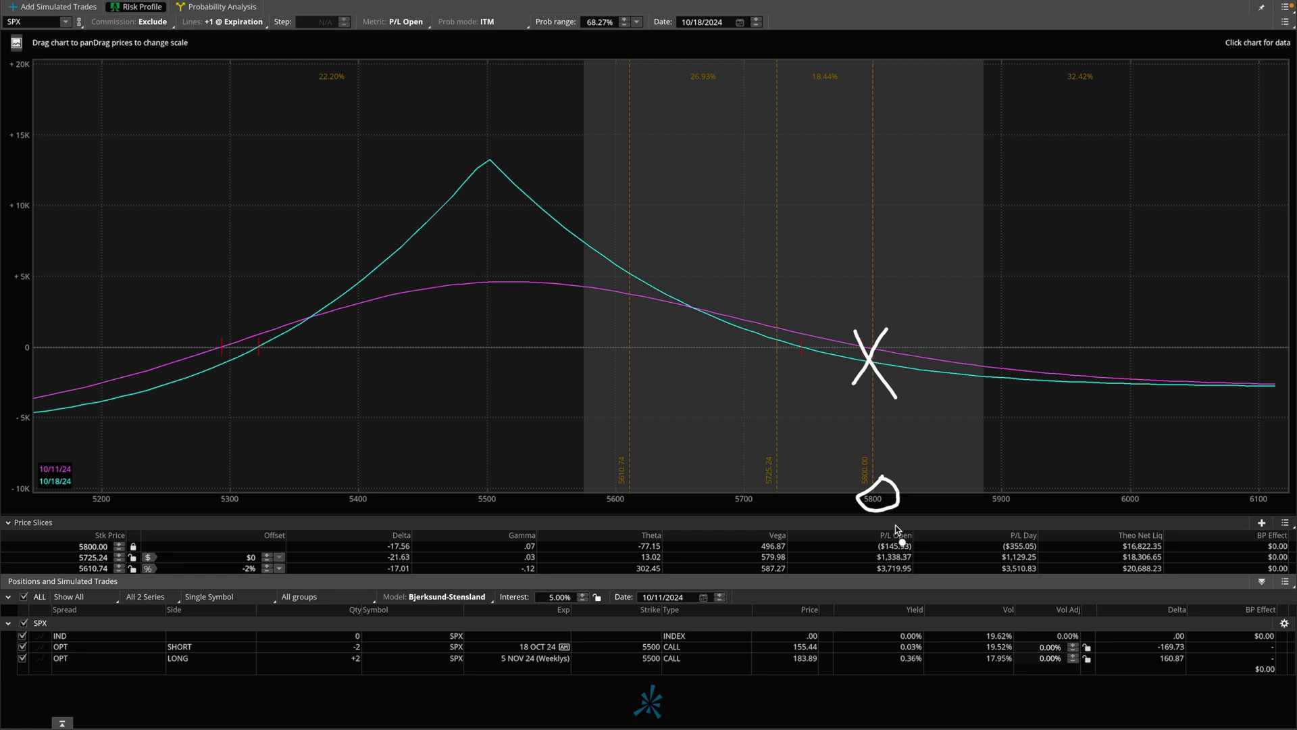
pyautogui.moveTo(894, 523)
pyautogui.mouseDown()
pyautogui.moveTo(859, 593)
pyautogui.moveTo(850, 508)
pyautogui.mouseUp()
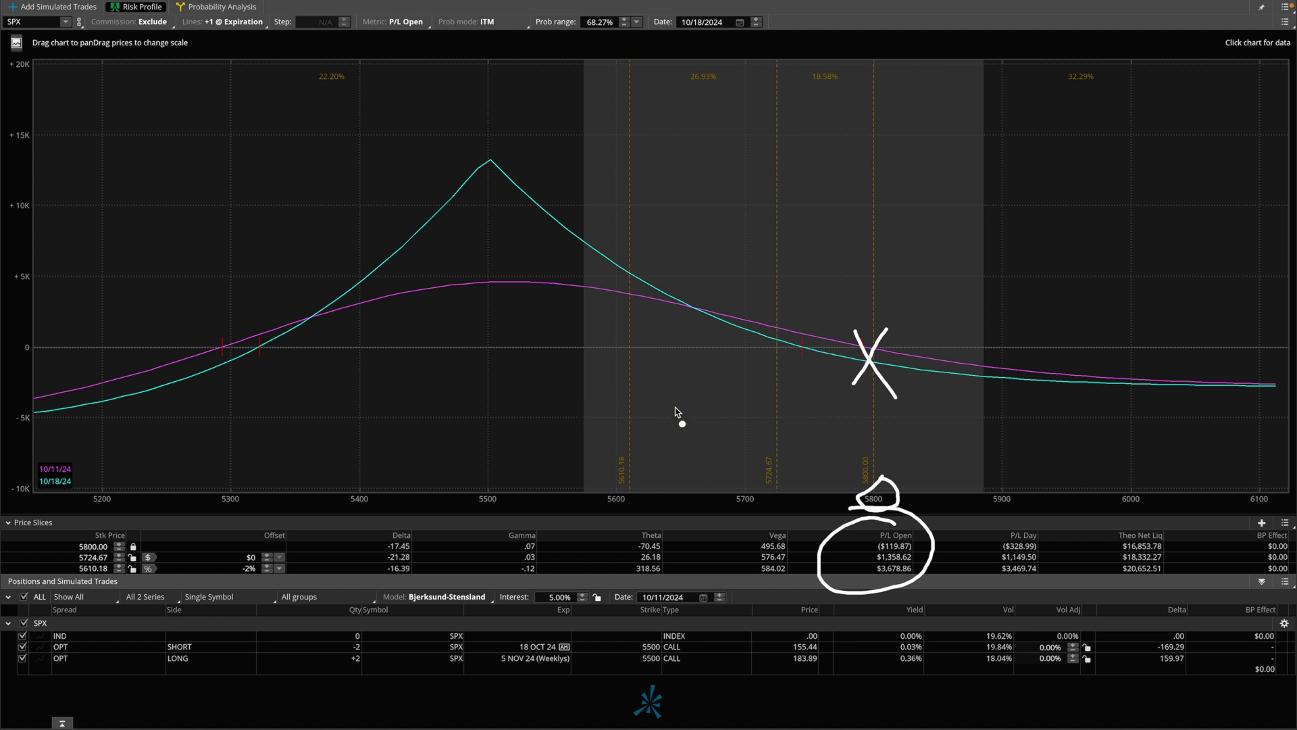
pyautogui.press('Escape')
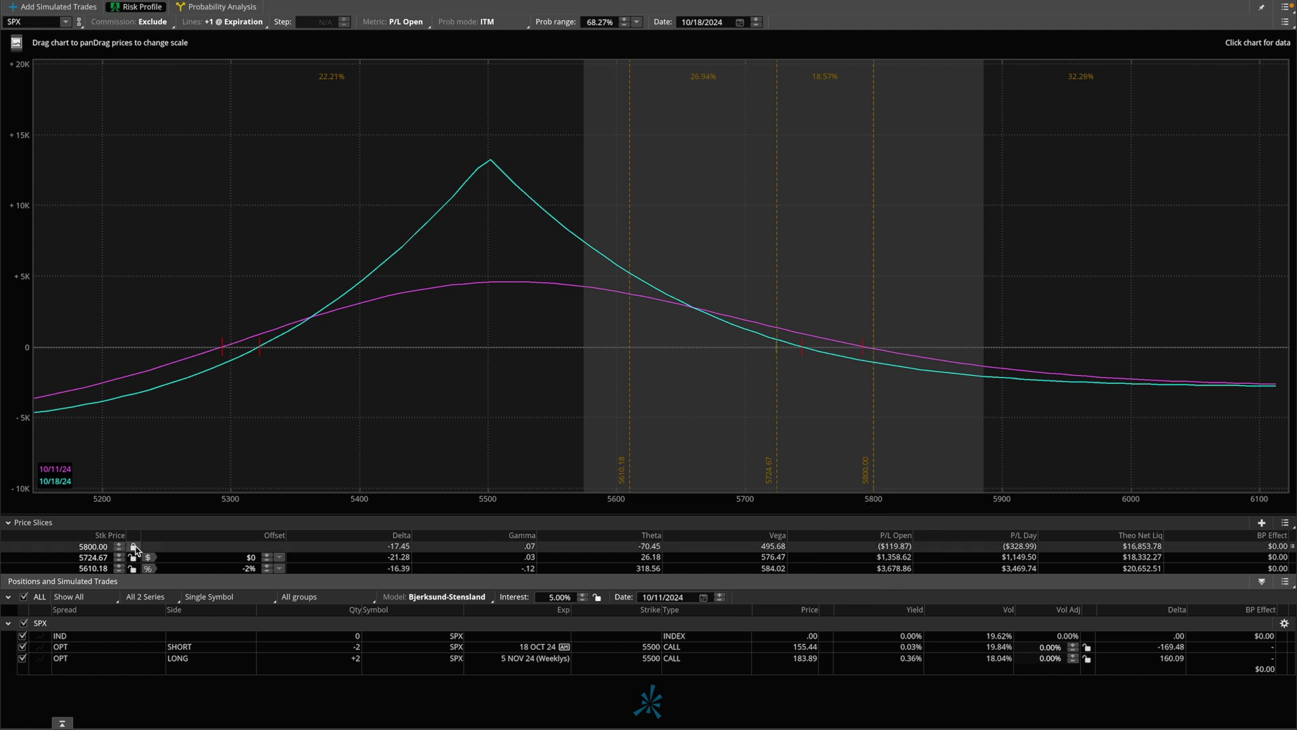
# Unlock the 5800 price slice and offset it by +1%, and set the position analysis date to 10/04/2024
pyautogui.click(133, 546)
pyautogui.click(147, 546)
pyautogui.click(267, 543)
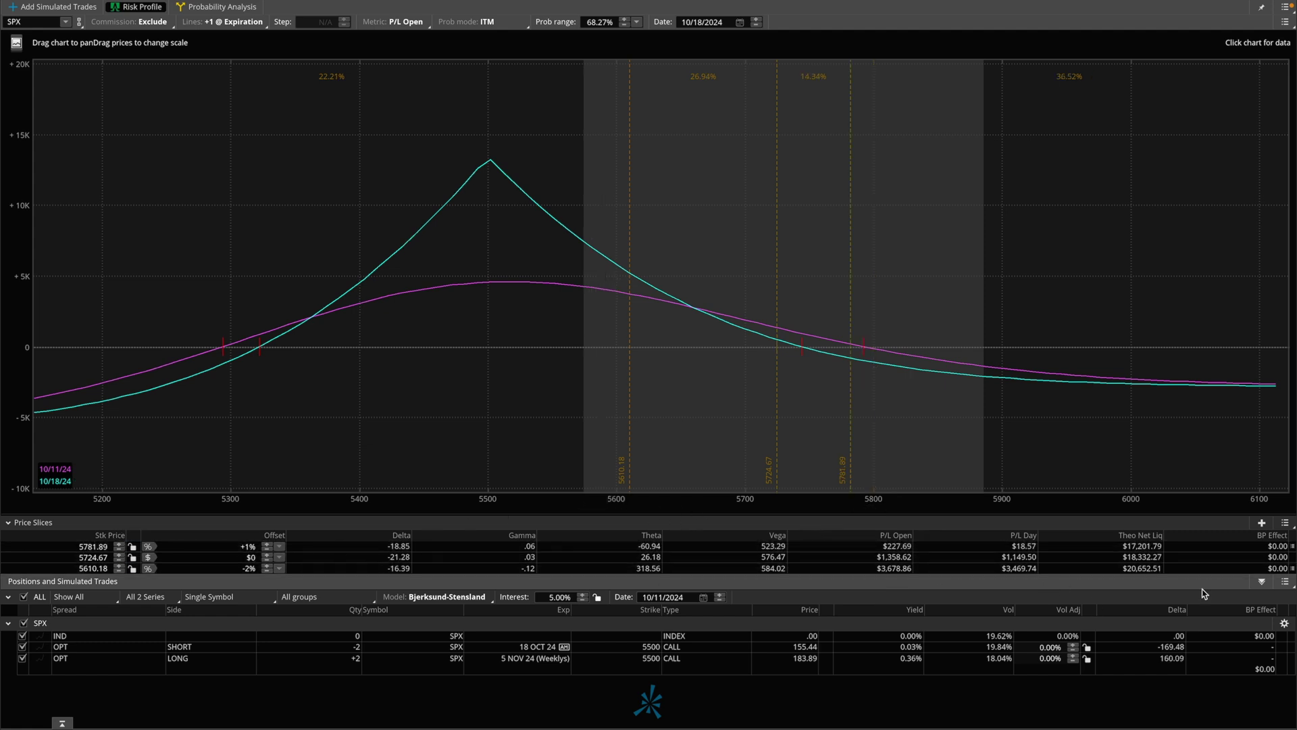
pyautogui.click(704, 598)
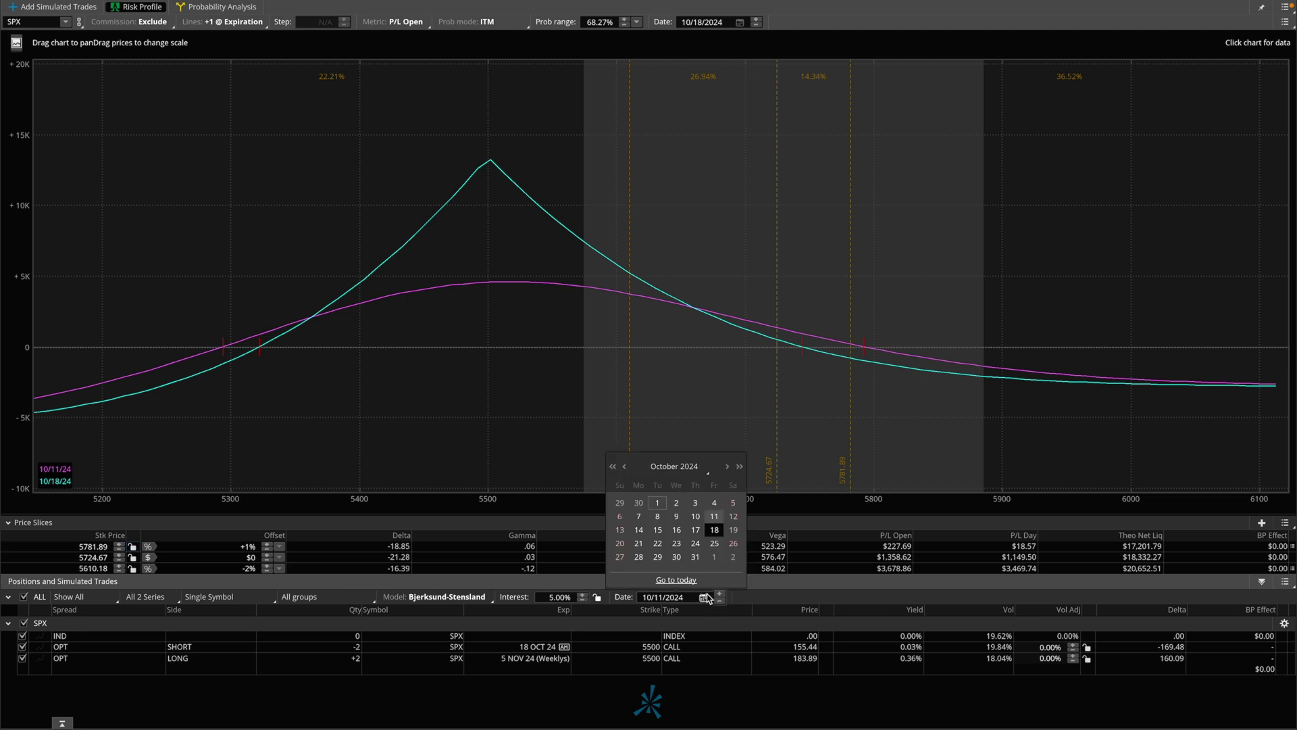
pyautogui.click(714, 505)
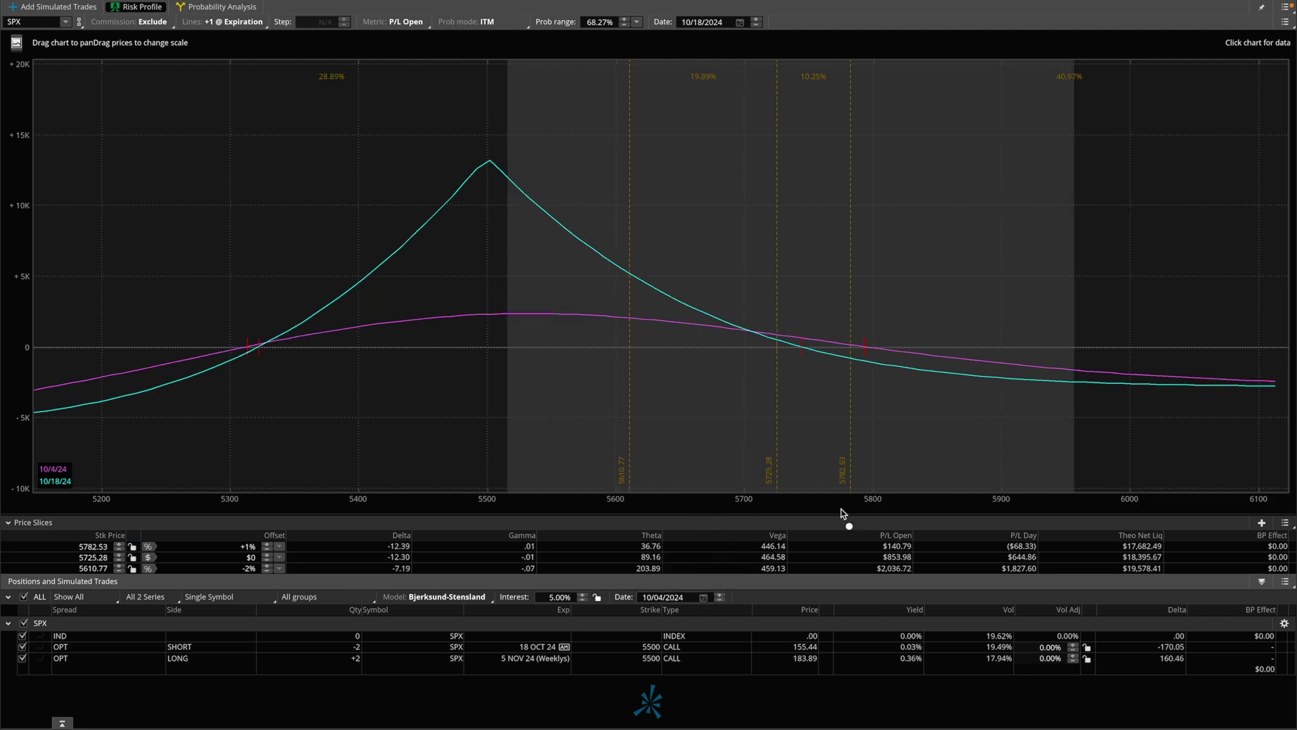
# Examine the 10/04/2024 open P/L of the +1%, unchanged and -2% price slices and the curve above the current price
pyautogui.moveTo(874, 527)
pyautogui.mouseDown()
pyautogui.moveTo(909, 566)
pyautogui.moveTo(887, 524)
pyautogui.mouseUp()
pyautogui.press('Escape')
pyautogui.moveTo(262, 561)
pyautogui.mouseDown()
pyautogui.moveTo(282, 575)
pyautogui.moveTo(241, 561)
pyautogui.moveTo(267, 593)
pyautogui.mouseUp()
pyautogui.press('Escape')
pyautogui.moveTo(915, 527)
pyautogui.mouseDown()
pyautogui.moveTo(878, 537)
pyautogui.moveTo(906, 551)
pyautogui.moveTo(919, 537)
pyautogui.moveTo(868, 571)
pyautogui.moveTo(946, 585)
pyautogui.moveTo(909, 571)
pyautogui.mouseUp()
pyautogui.moveTo(923, 465); pyautogui.dragTo(1031, 354)
pyautogui.moveTo(985, 465); pyautogui.dragTo(1066, 408)
pyautogui.press('Escape')
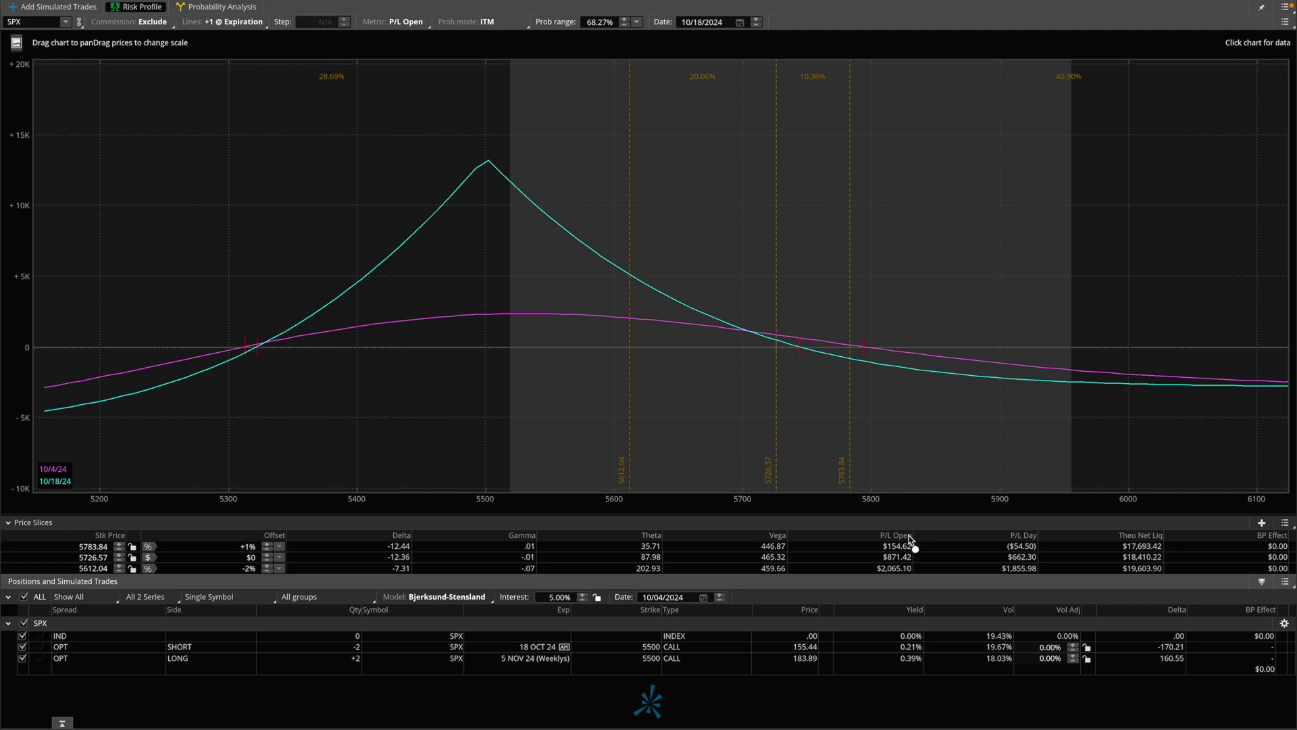
pyautogui.moveTo(915, 555)
pyautogui.mouseDown()
pyautogui.moveTo(872, 551)
pyautogui.moveTo(891, 564)
pyautogui.moveTo(923, 552)
pyautogui.moveTo(912, 549)
pyautogui.mouseUp()
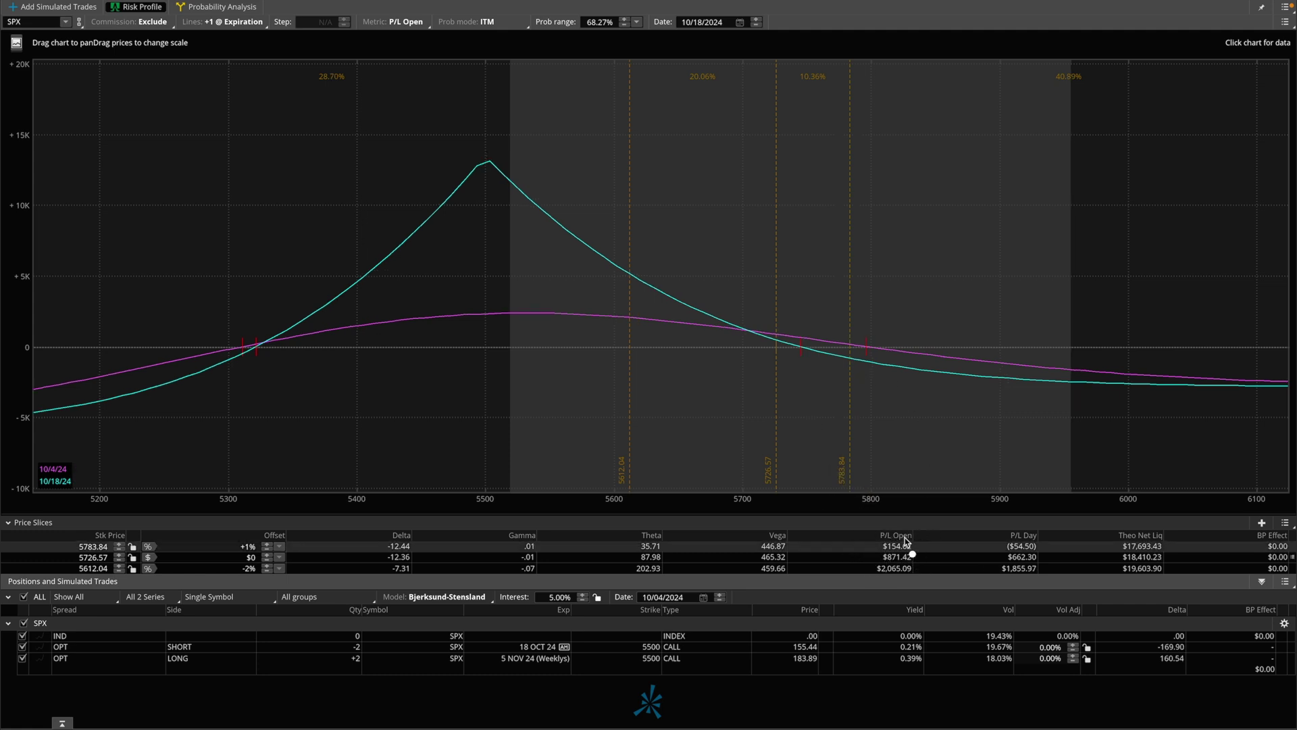
pyautogui.moveTo(906, 546)
pyautogui.mouseDown()
pyautogui.moveTo(881, 543)
pyautogui.moveTo(869, 568)
pyautogui.moveTo(914, 545)
pyautogui.moveTo(872, 549)
pyautogui.moveTo(892, 563)
pyautogui.moveTo(908, 553)
pyautogui.moveTo(875, 555)
pyautogui.moveTo(865, 571)
pyautogui.moveTo(912, 571)
pyautogui.mouseUp()
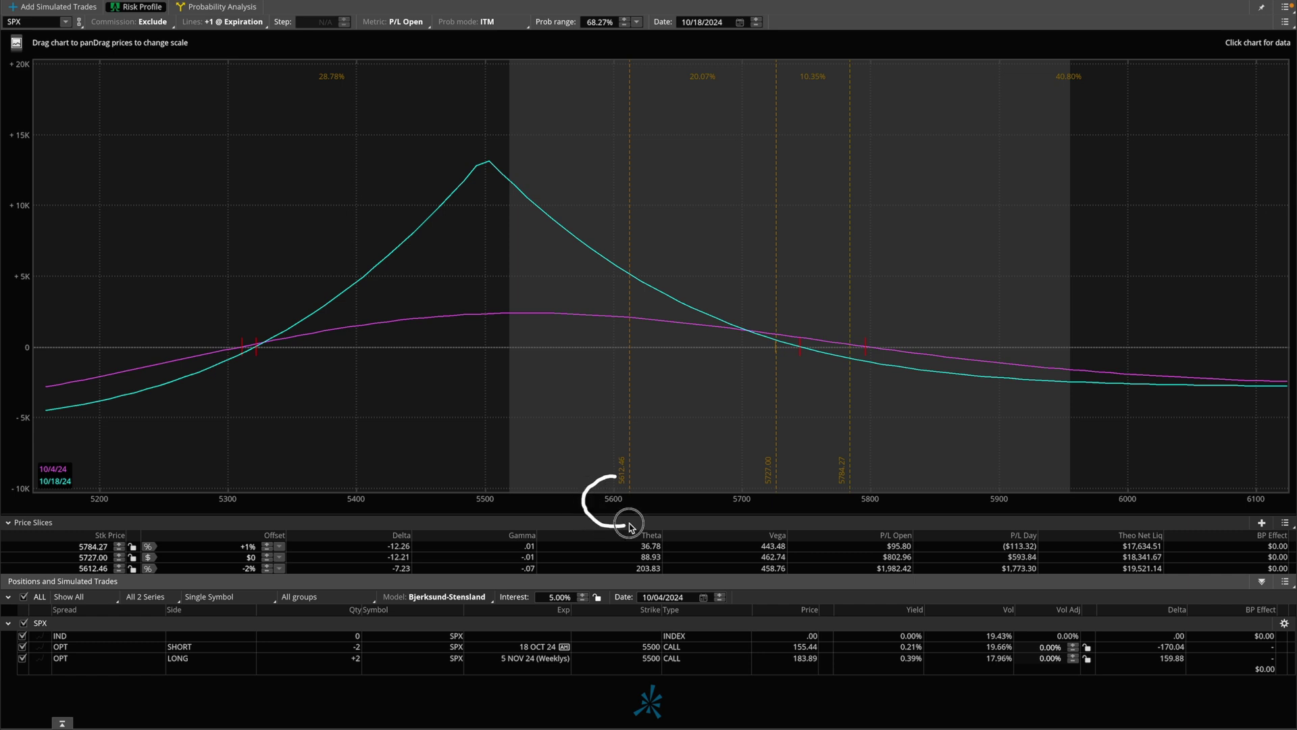
# Examine the 10/04/24 curve around the 5600 price level and weigh its profit on the risk profile chart
pyautogui.moveTo(630, 526); pyautogui.dragTo(617, 480)
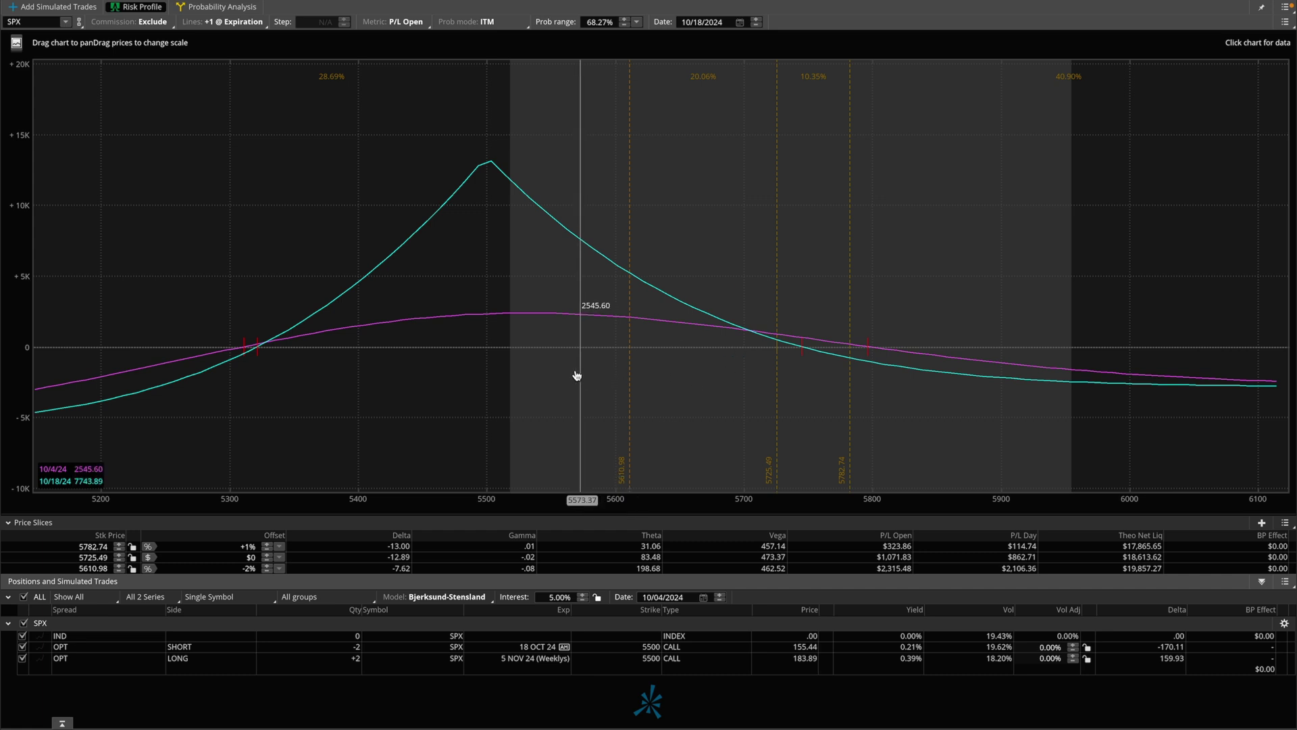
pyautogui.moveTo(525, 349)
pyautogui.mouseDown()
pyautogui.moveTo(772, 245)
pyautogui.moveTo(660, 311)
pyautogui.moveTo(674, 346)
pyautogui.mouseUp()
pyautogui.moveTo(801, 418)
pyautogui.mouseDown()
pyautogui.moveTo(800, 376)
pyautogui.moveTo(1037, 351)
pyautogui.moveTo(970, 269)
pyautogui.moveTo(963, 312)
pyautogui.mouseUp()
pyautogui.moveTo(1064, 401)
pyautogui.mouseDown()
pyautogui.moveTo(1049, 353)
pyautogui.moveTo(1202, 340)
pyautogui.moveTo(1150, 211)
pyautogui.moveTo(1127, 259)
pyautogui.mouseUp()
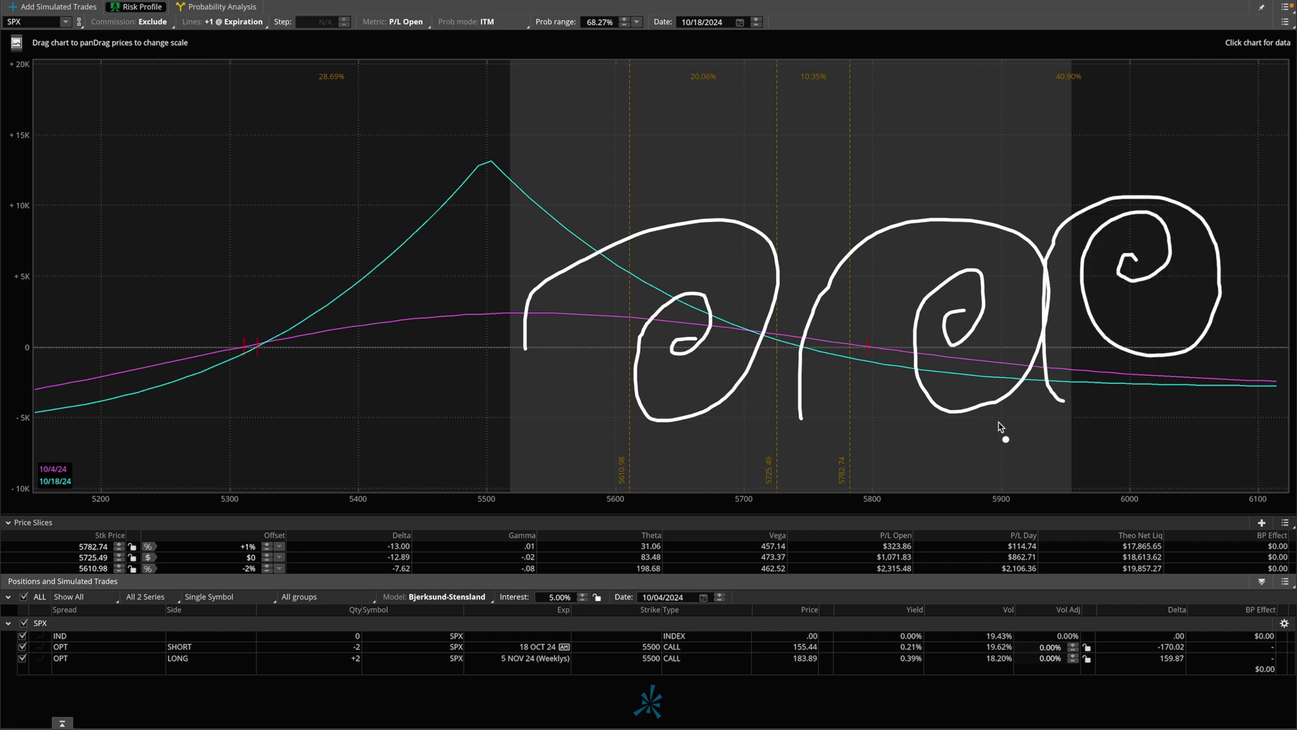
pyautogui.press('Escape')
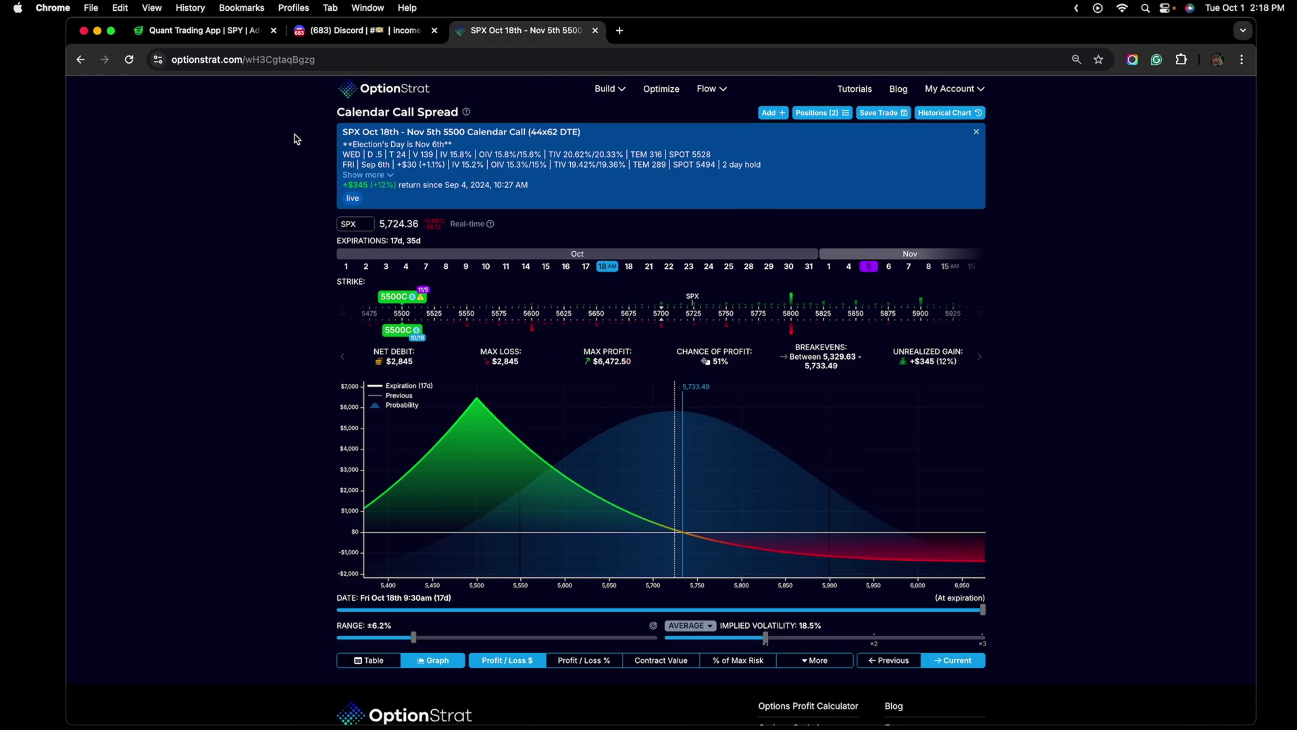
# Switch to the Quant Trading App and review SPY's strike table, included expirations and net GEX chart
pyautogui.click(202, 30)
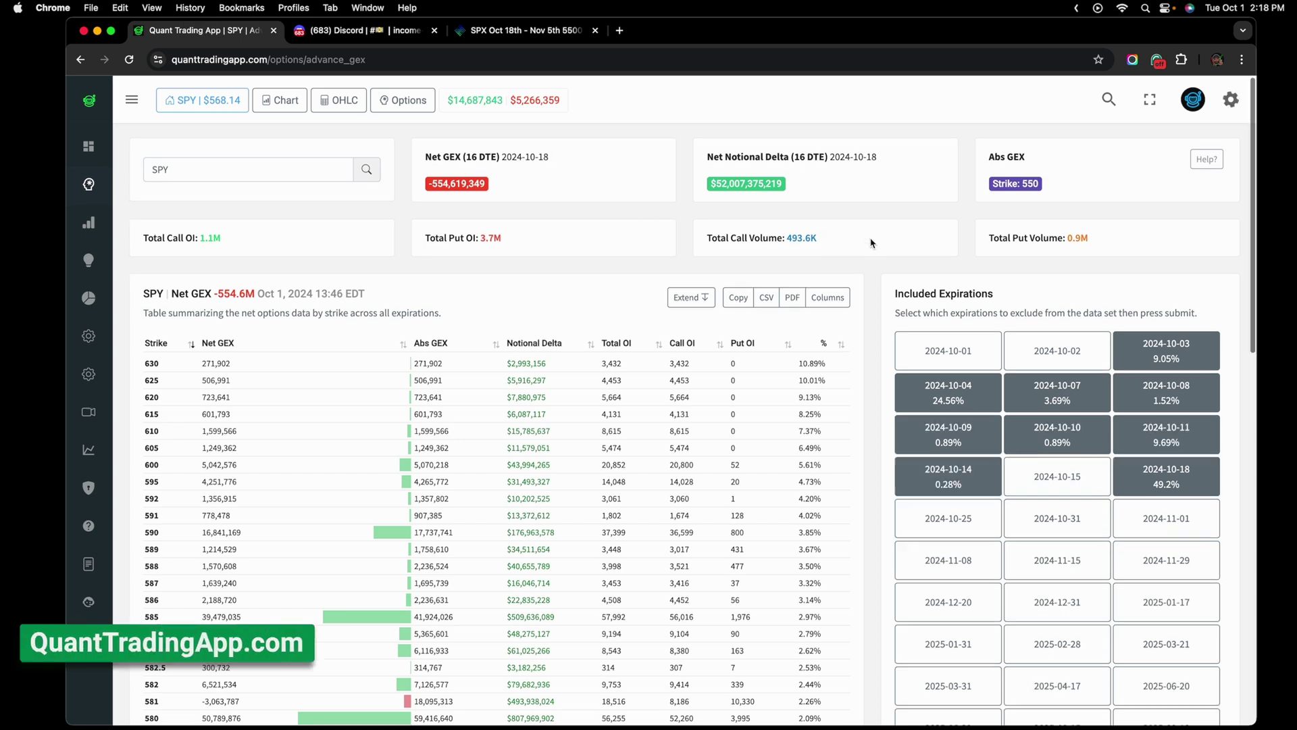
pyautogui.scroll(-2, 1014, 338)
pyautogui.moveTo(1193, 396)
pyautogui.mouseDown()
pyautogui.moveTo(1190, 436)
pyautogui.moveTo(1171, 395)
pyautogui.mouseUp()
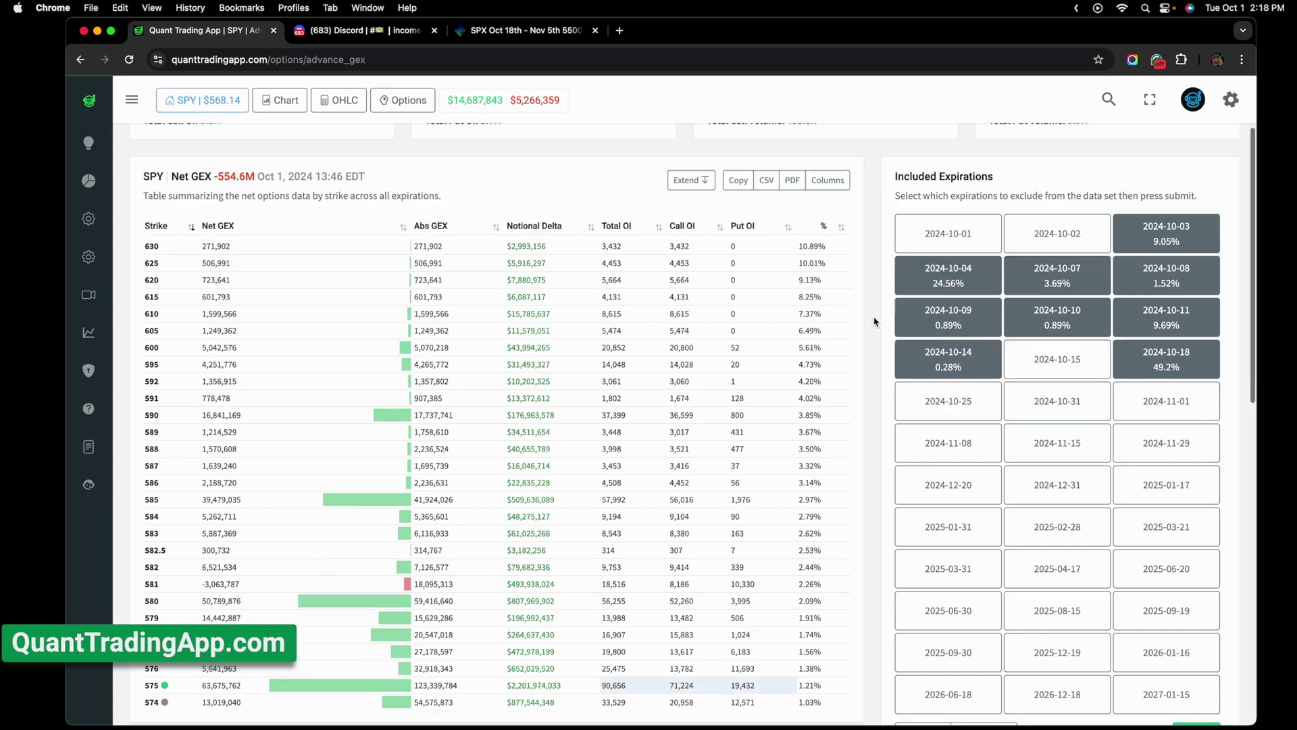
pyautogui.scroll(-10, 946, 405)
pyautogui.moveTo(701, 581)
pyautogui.mouseDown()
pyautogui.moveTo(739, 561)
pyautogui.moveTo(765, 611)
pyautogui.moveTo(743, 650)
pyautogui.mouseUp()
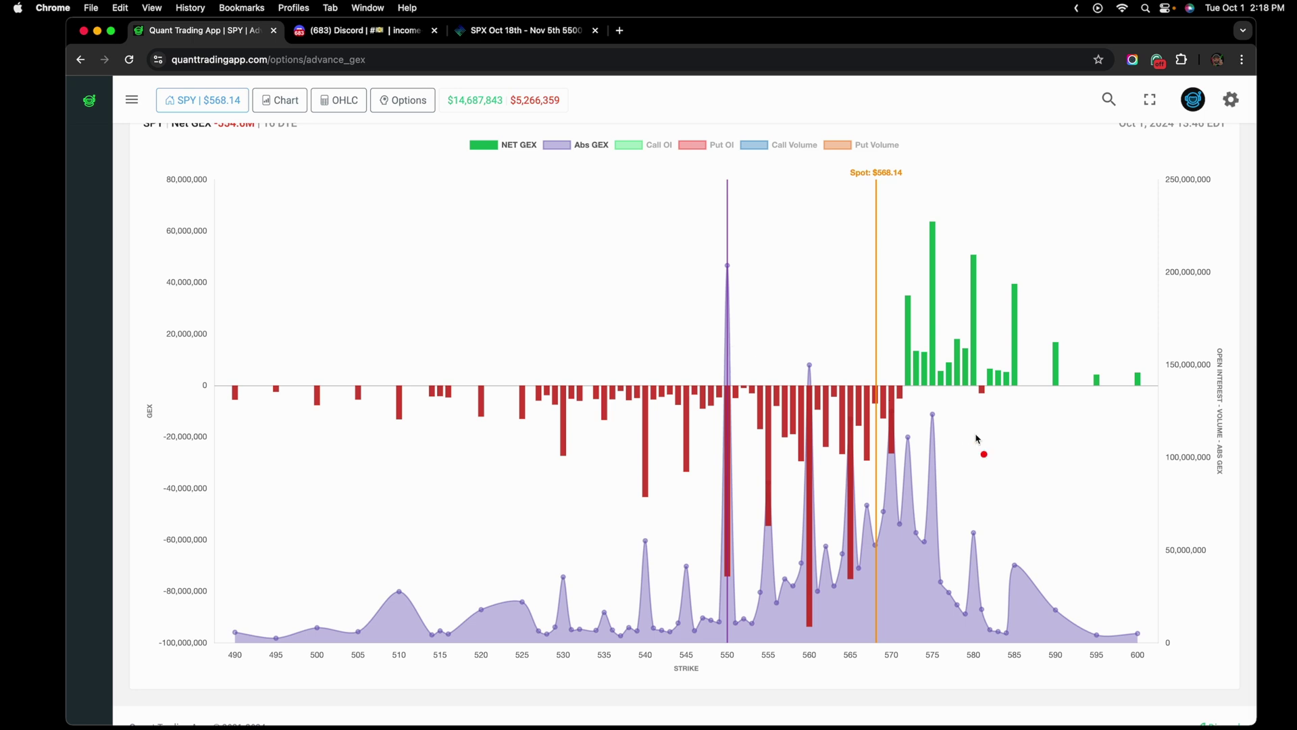
# Examine SPY's net GEX at the 575 and 572 strikes against the spot line and check the included expirations
pyautogui.moveTo(922, 263); pyautogui.dragTo(946, 294)
pyautogui.moveTo(935, 272)
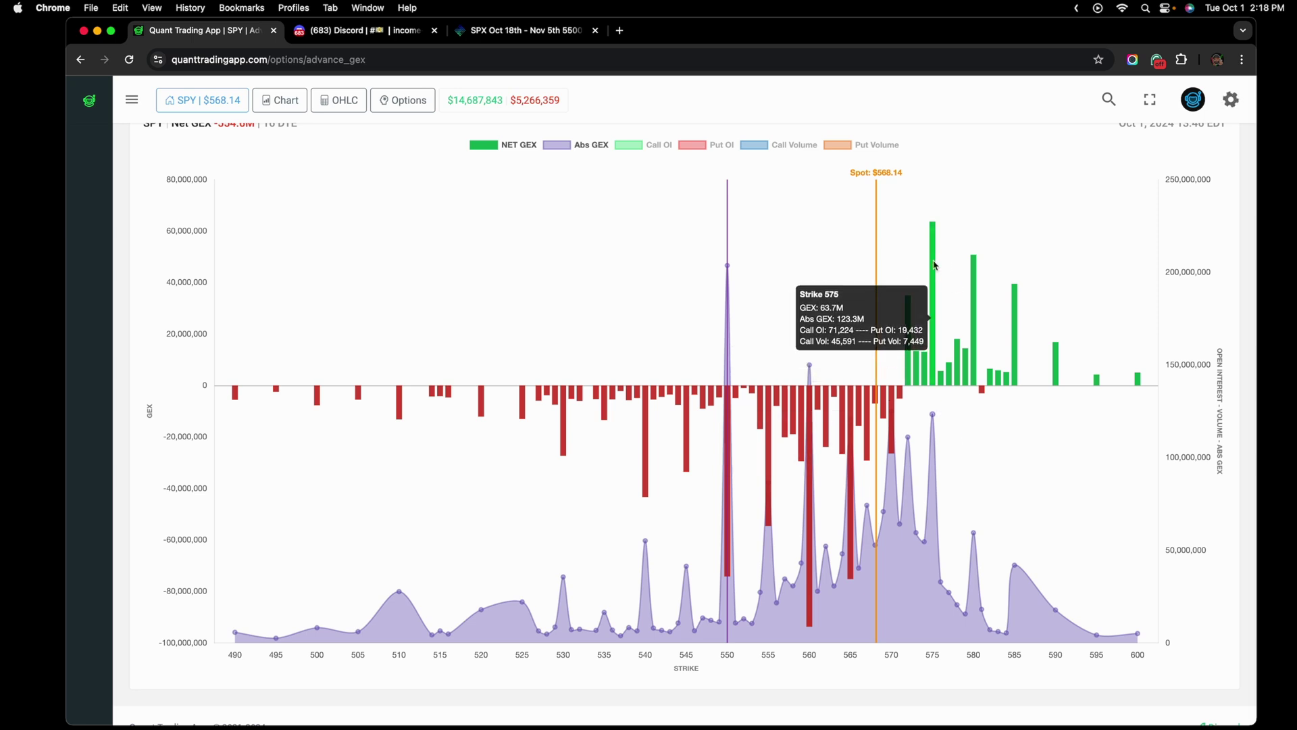
pyautogui.hotkey('ctrl', 'a')
pyautogui.moveTo(943, 245); pyautogui.dragTo(918, 265)
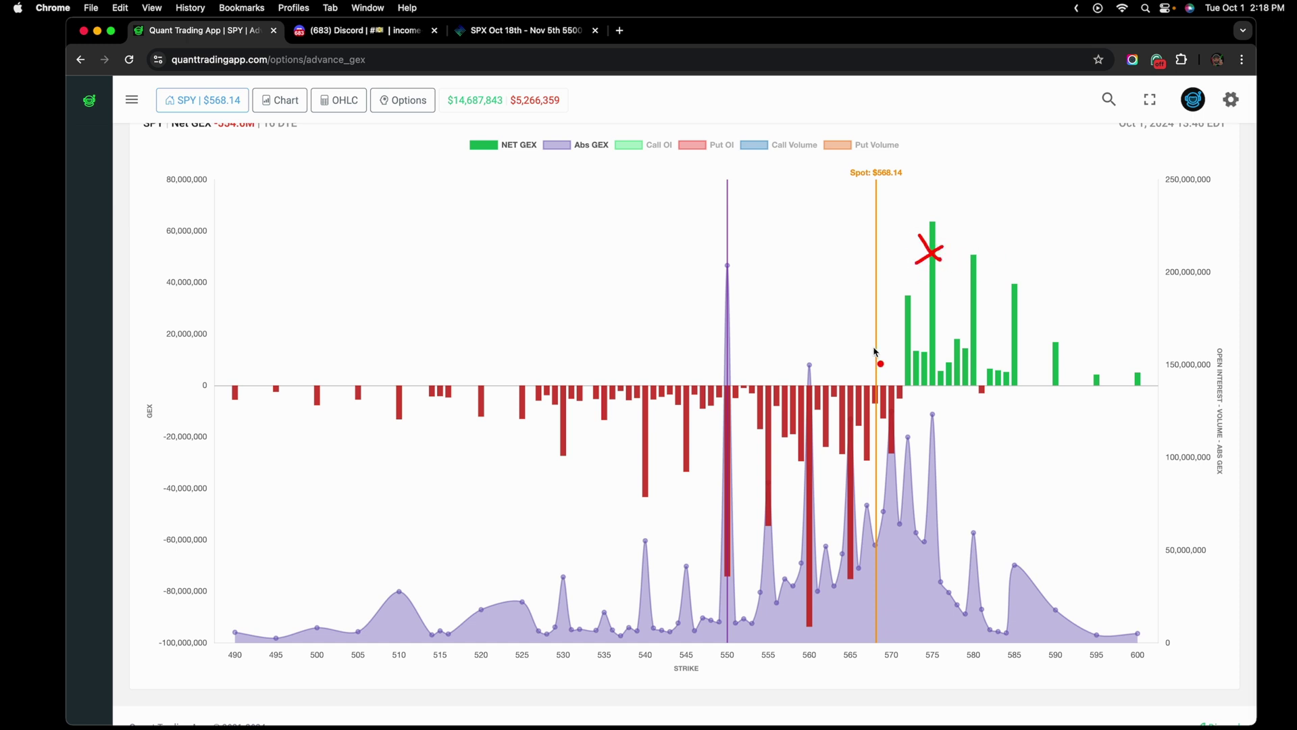
pyautogui.moveTo(876, 352)
pyautogui.mouseDown()
pyautogui.moveTo(906, 498)
pyautogui.moveTo(750, 638)
pyautogui.moveTo(797, 342)
pyautogui.moveTo(861, 353)
pyautogui.mouseUp()
pyautogui.scroll(10, 941, 327)
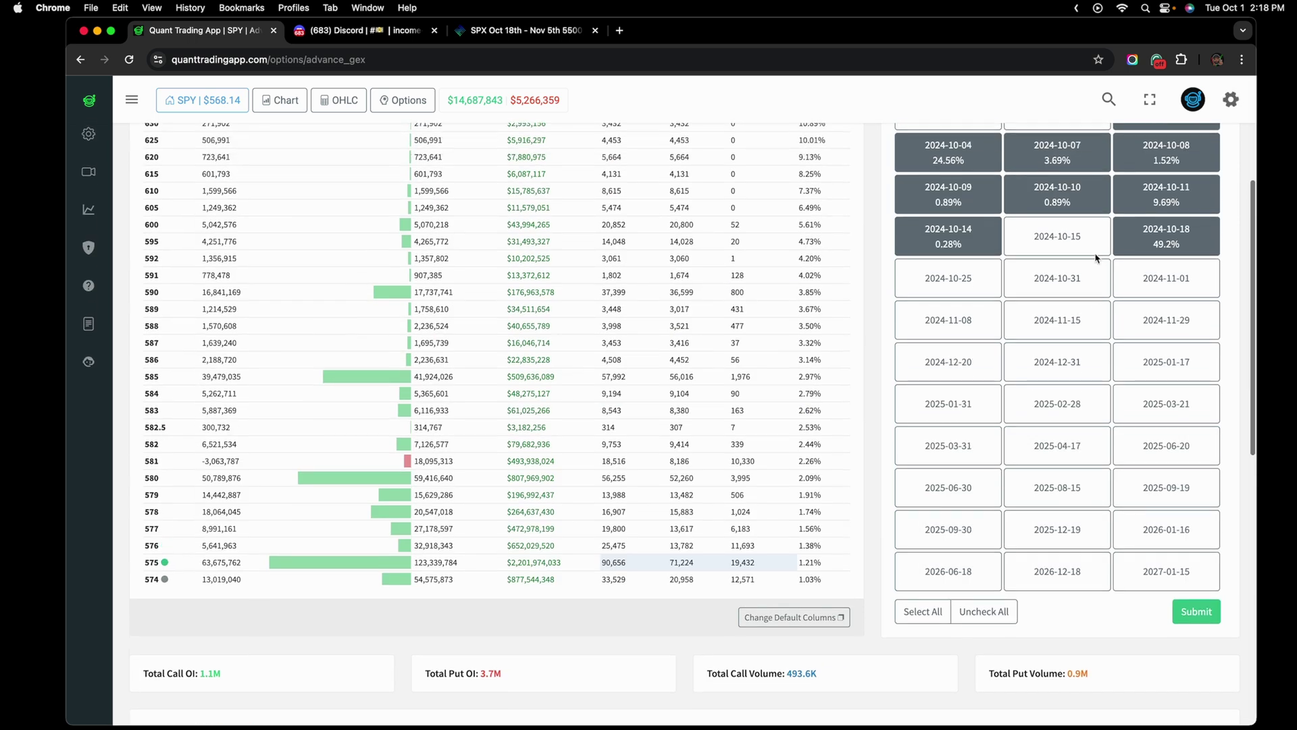
pyautogui.scroll(-10, 1079, 319)
pyautogui.moveTo(908, 354)
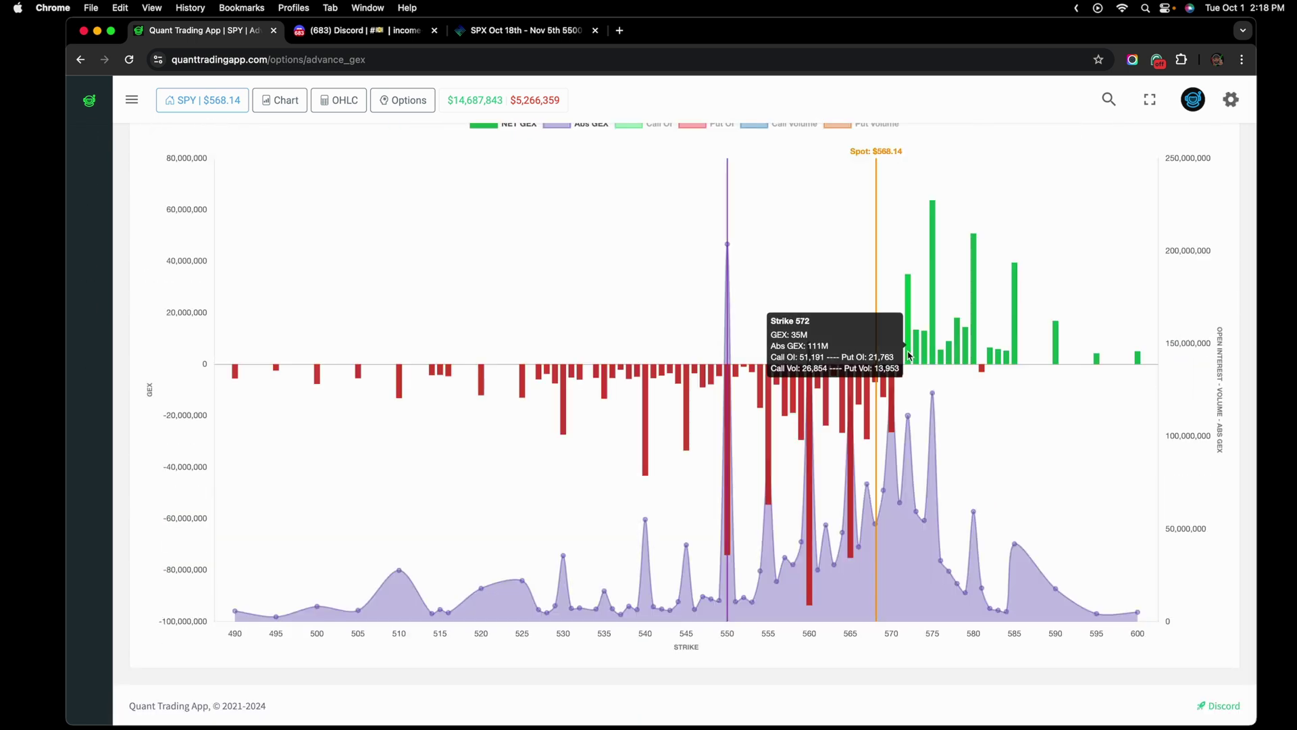
pyautogui.moveTo(897, 316)
pyautogui.mouseDown()
pyautogui.moveTo(922, 359)
pyautogui.moveTo(898, 335)
pyautogui.moveTo(888, 343)
pyautogui.mouseUp()
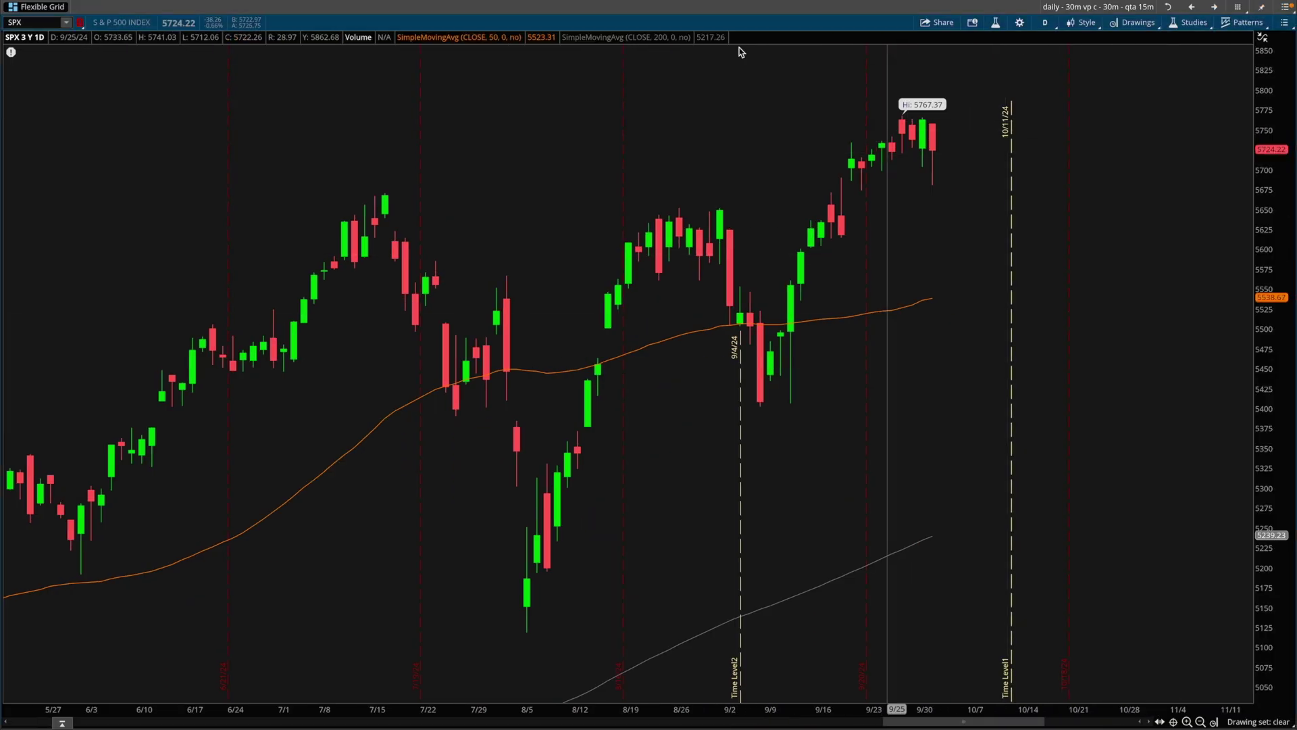
# Switch to the thinkorswim chart, load SPY on the 15-minute chart and apply the GEX weekly drawing set
pyautogui.click(29, 22)
pyautogui.write('SPY')
pyautogui.press('Return')
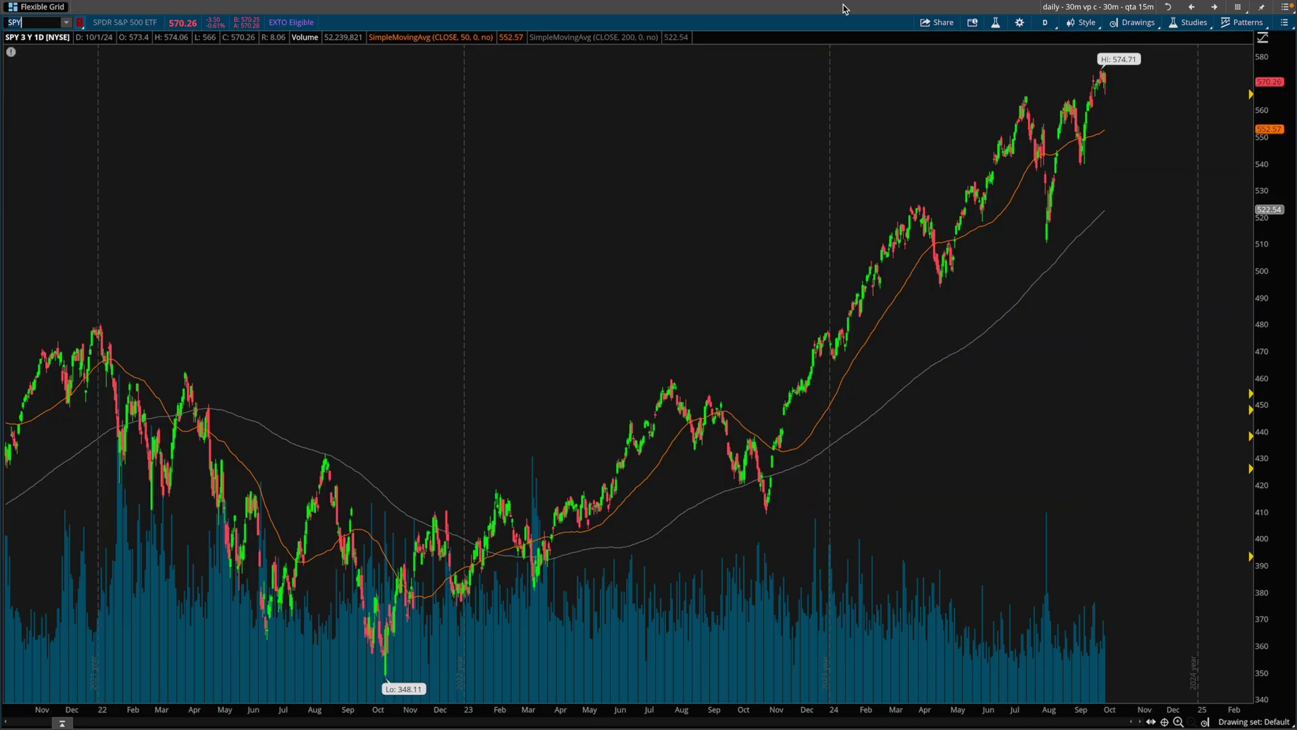
pyautogui.click(1191, 8)
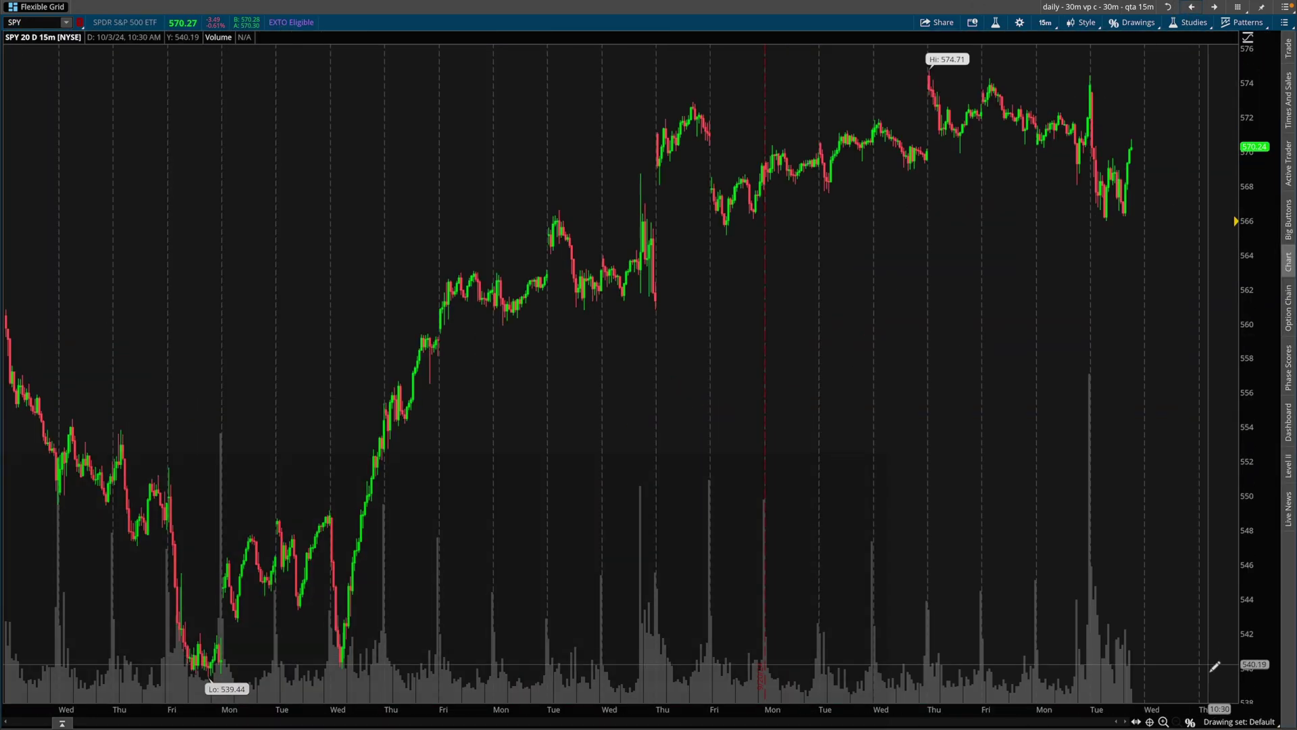
pyautogui.click(1230, 714)
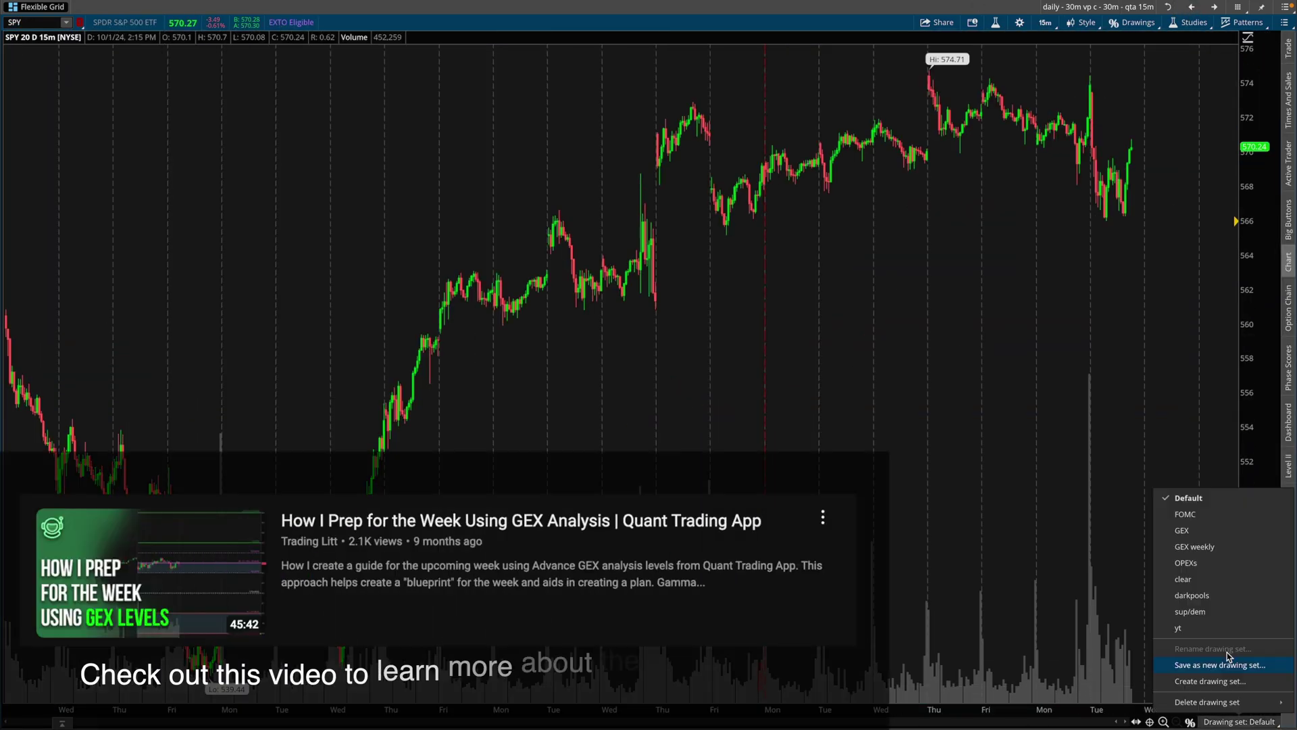
pyautogui.click(1218, 541)
# Examine SPY's recent price action against the GEX levels at $572 and $575
pyautogui.moveTo(796, 126); pyautogui.dragTo(1237, 266)
pyautogui.moveTo(412, 173); pyautogui.dragTo(1237, 304)
pyautogui.moveTo(1250, 219); pyautogui.dragTo(1252, 337)
pyautogui.moveTo(1193, 283); pyautogui.dragTo(1232, 286)
pyautogui.moveTo(814, 274)
pyautogui.mouseDown()
pyautogui.moveTo(831, 294)
pyautogui.moveTo(794, 306)
pyautogui.mouseUp()
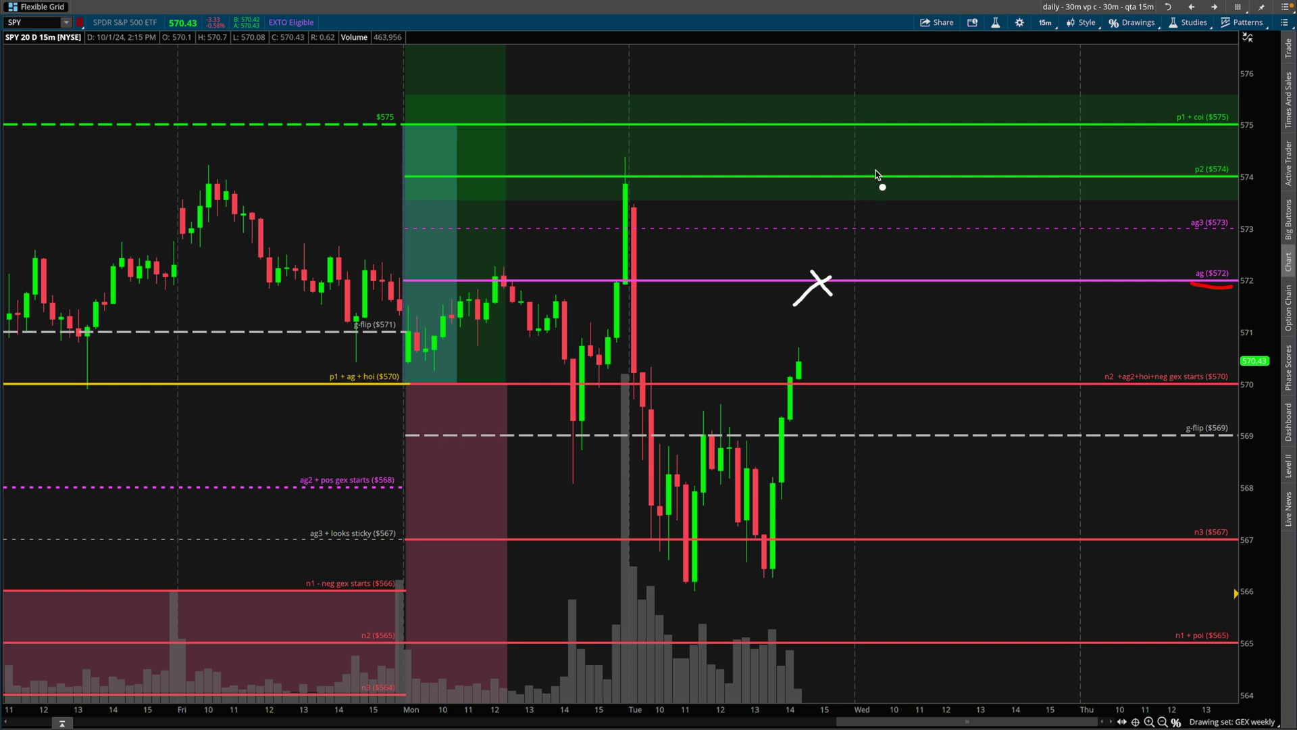
pyautogui.moveTo(882, 112); pyautogui.dragTo(848, 147)
pyautogui.press('Escape')
# Return to the Quant Trading App, exclude the 2024-10-18 and 2024-10-14 expirations and submit the selection
pyautogui.hotkey('ctrl', 'Left')
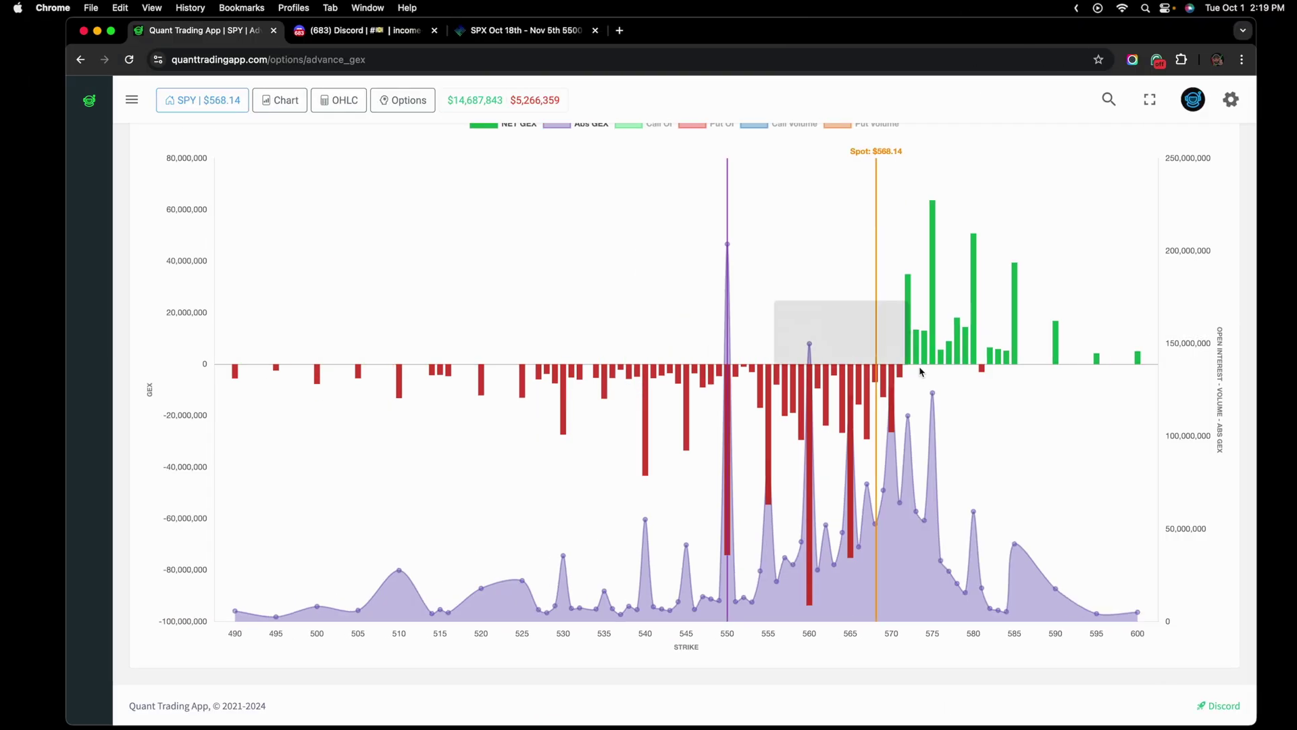
pyautogui.scroll(1, 843, 273)
pyautogui.scroll(-10, 836, 288)
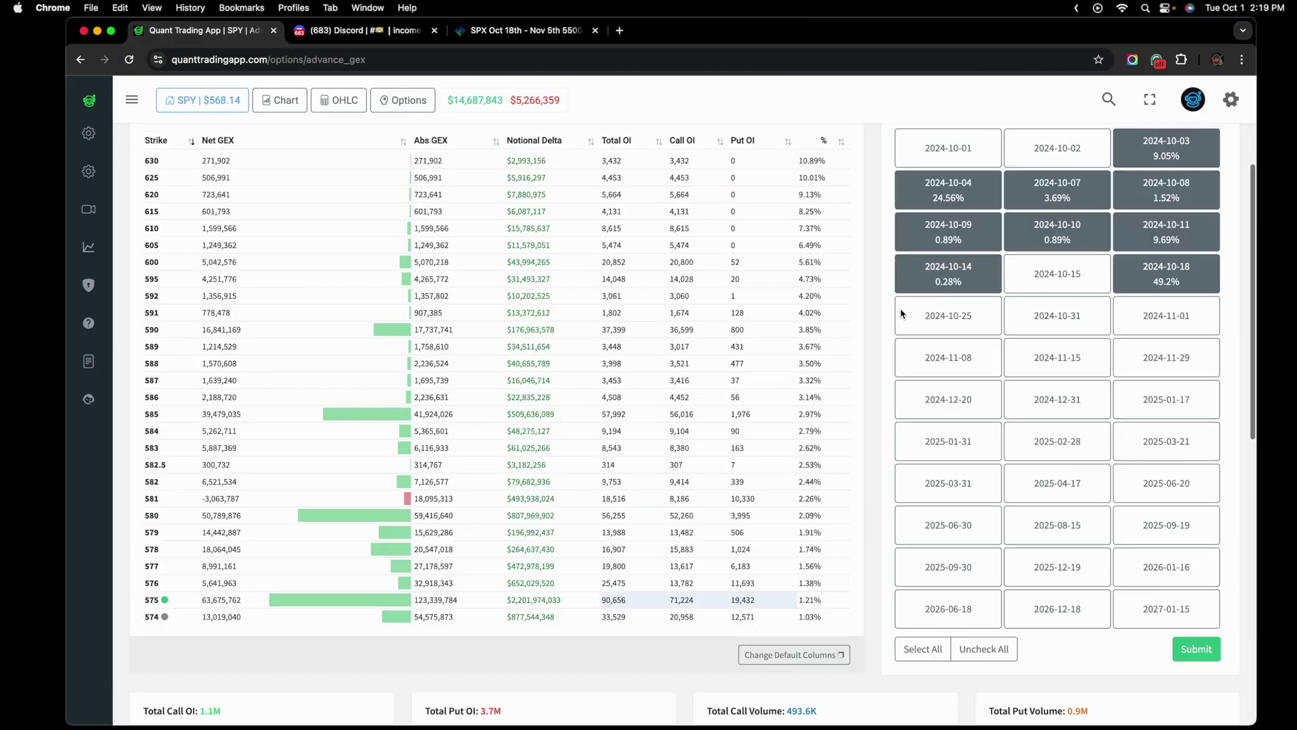
pyautogui.click(1167, 274)
pyautogui.click(948, 284)
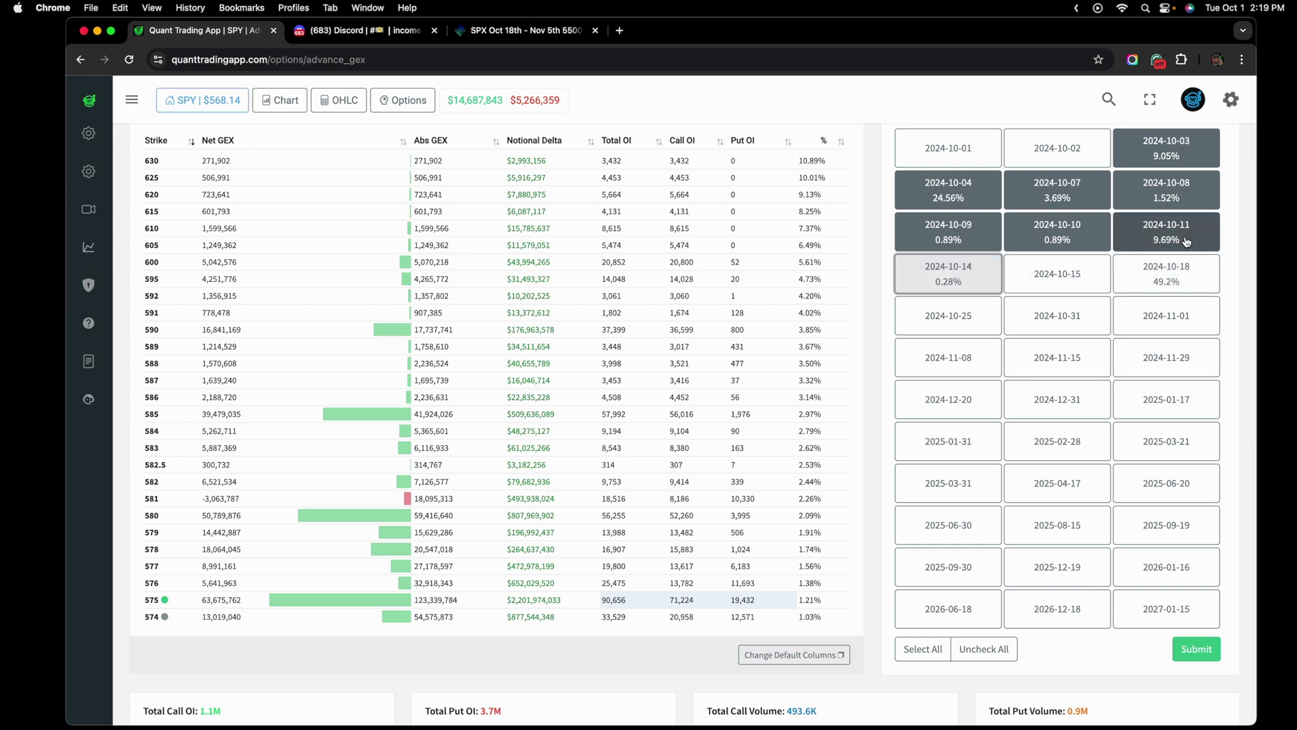
pyautogui.scroll(-2, 1190, 510)
pyautogui.click(1193, 558)
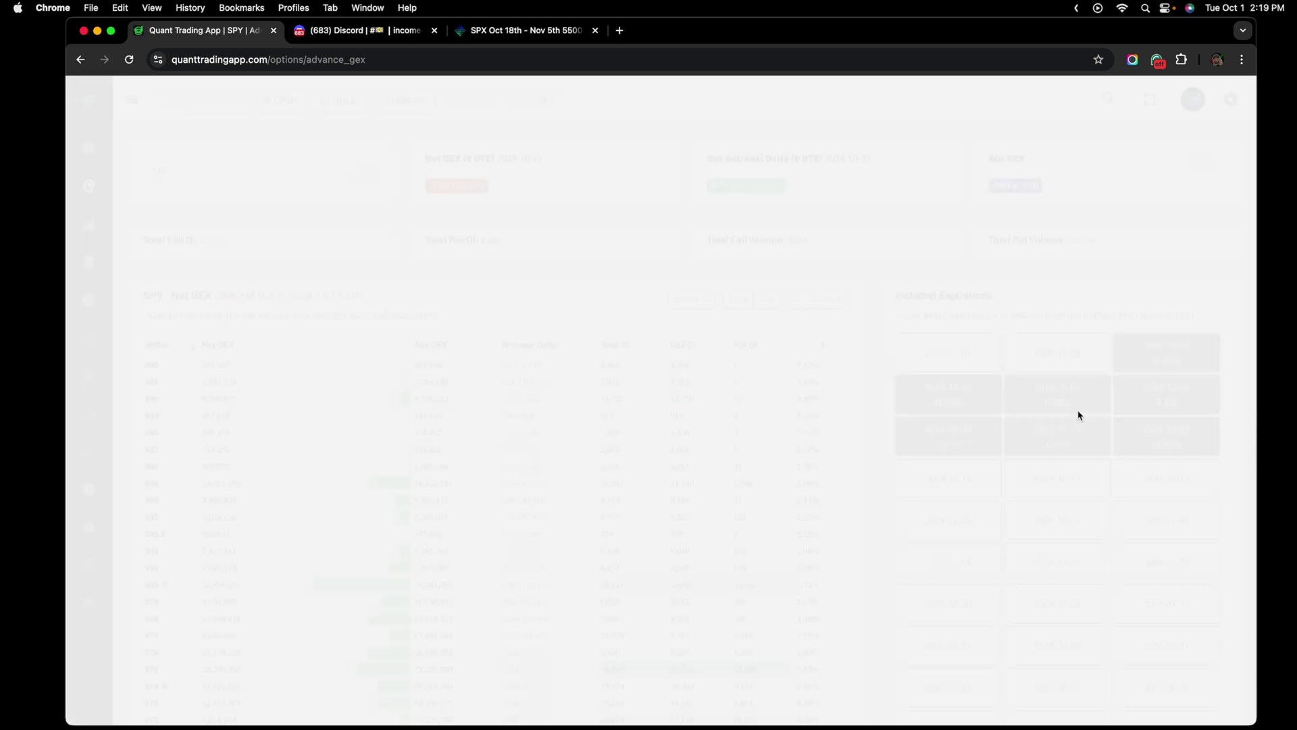
# Show the Abs GEX series on the SPY chart and examine the positive net GEX strikes from 575 to 580
pyautogui.scroll(-10, 883, 435)
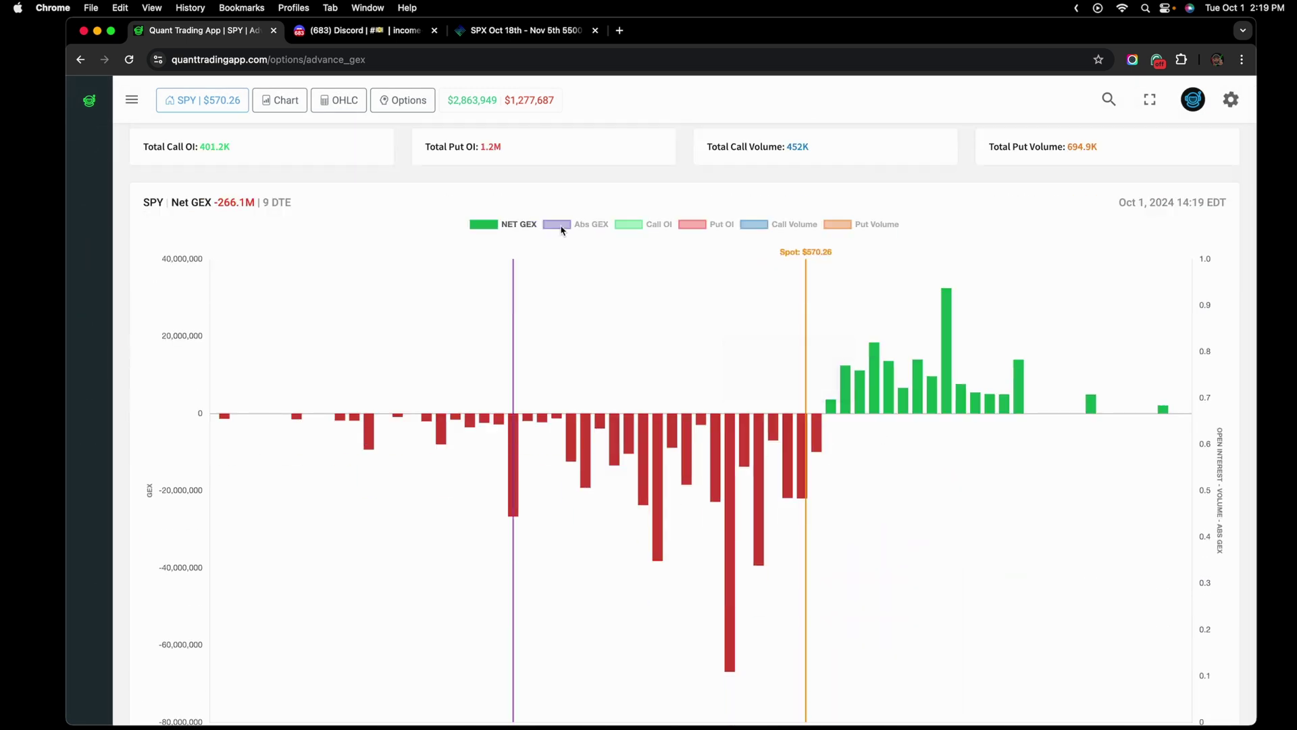
pyautogui.click(562, 226)
pyautogui.scroll(-2, 597, 309)
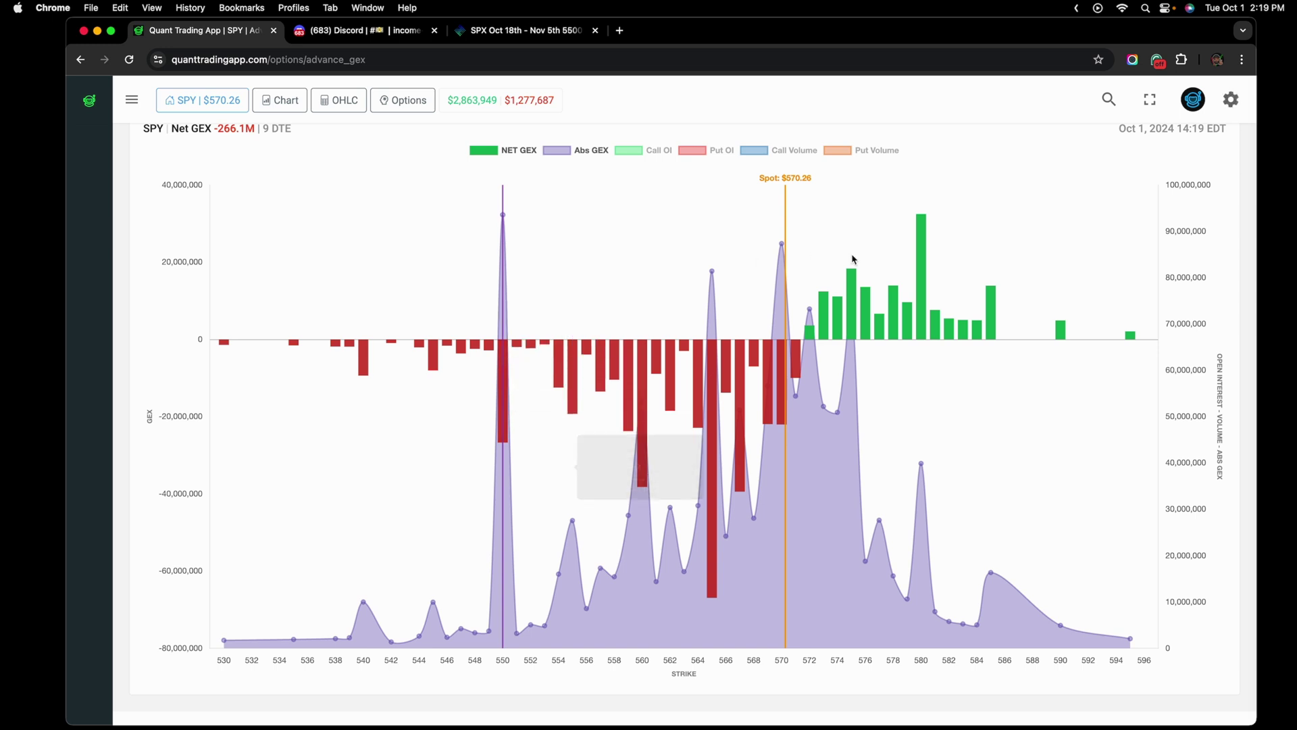
pyautogui.moveTo(922, 258)
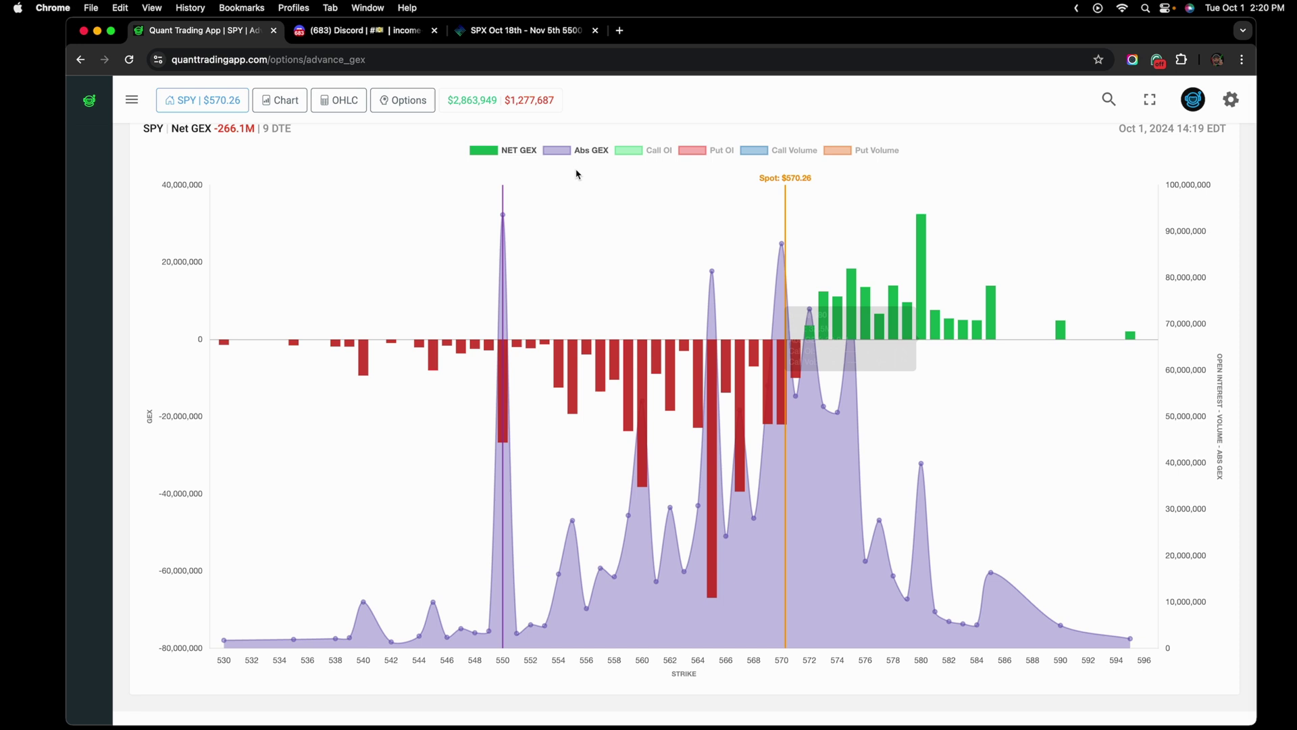
# Display only Call OI and Put OI on the SPY chart and check the values at strikes 585 and 580
pyautogui.click(593, 151)
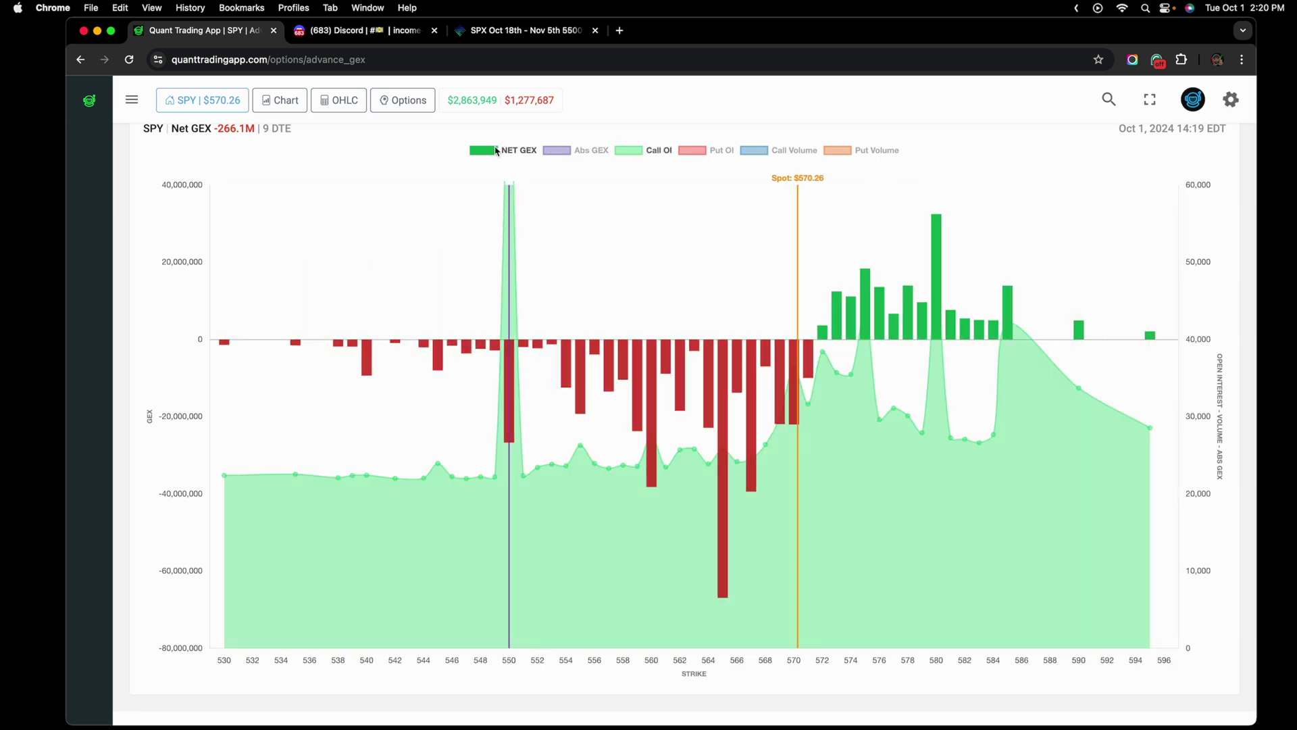
pyautogui.click(499, 151)
pyautogui.click(712, 155)
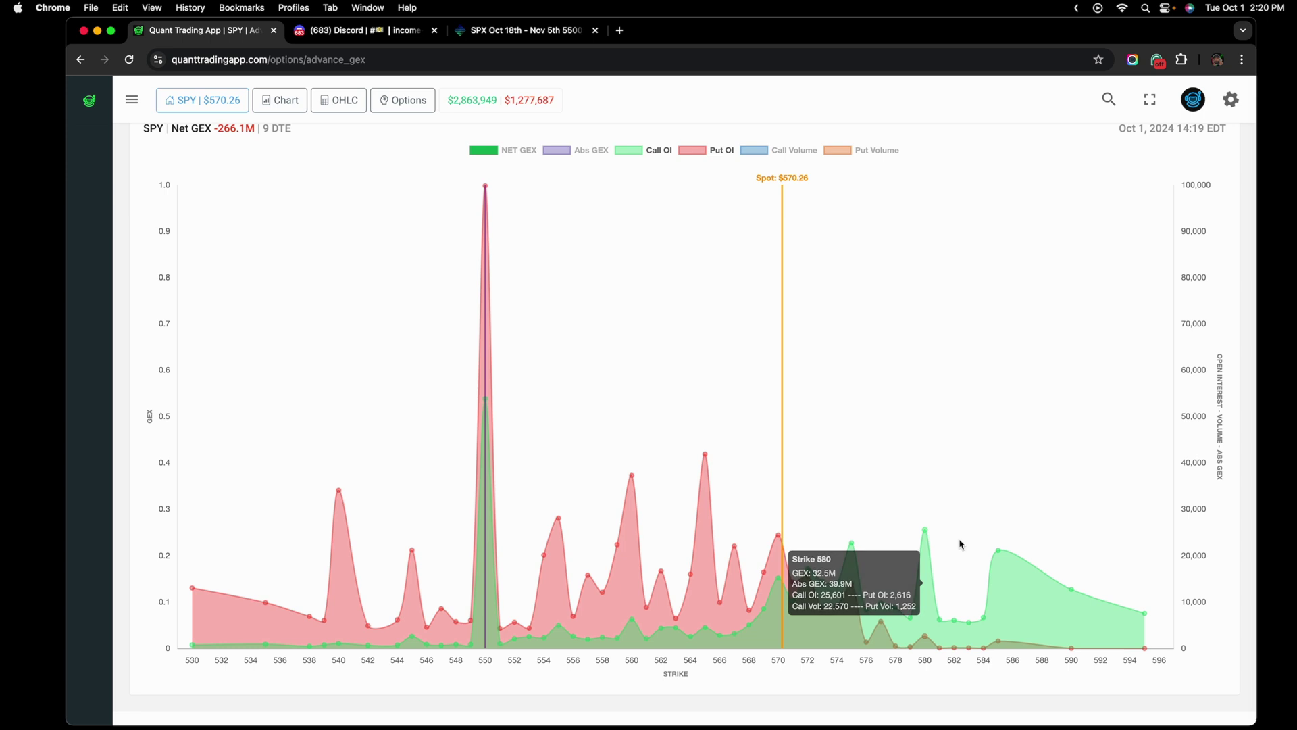
pyautogui.moveTo(1001, 557)
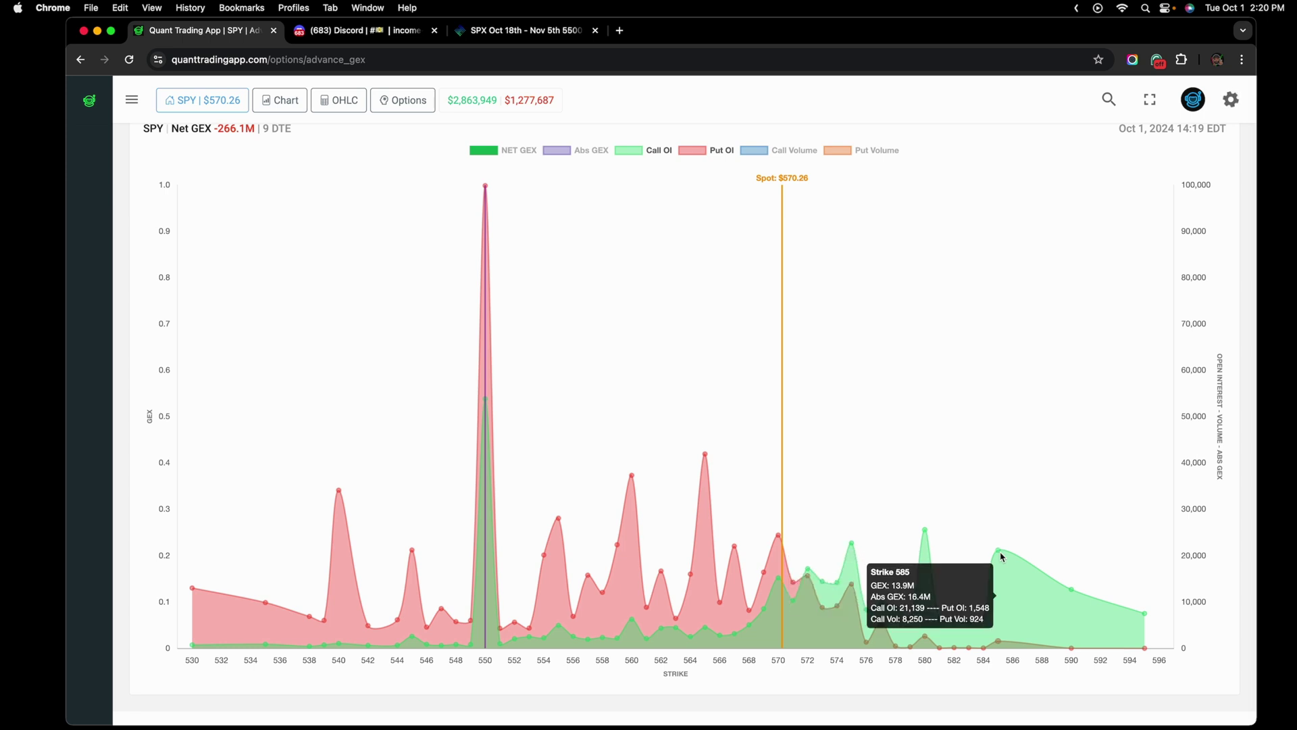
pyautogui.moveTo(928, 535)
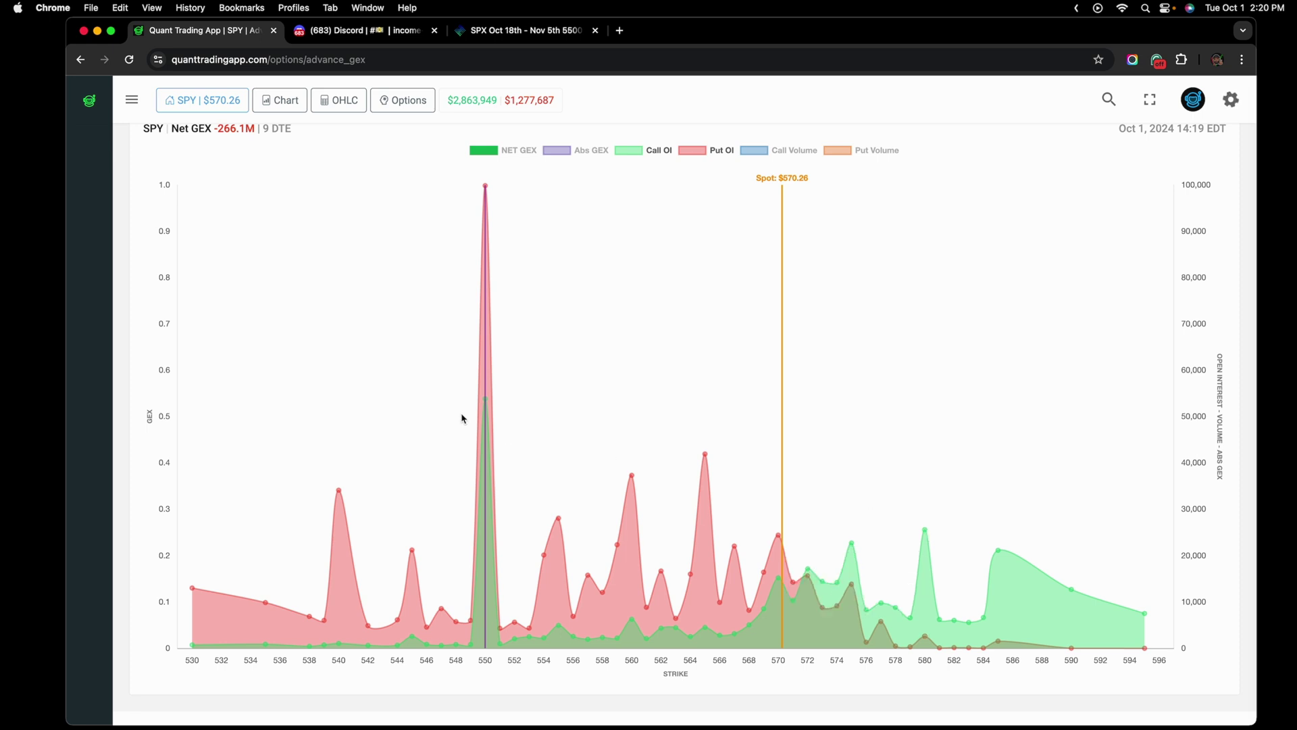
# Examine the call and put open interest at the 550 strike and compare it with the 540 and 560 strikes
pyautogui.moveTo(489, 404)
pyautogui.scroll(-1, 612, 423)
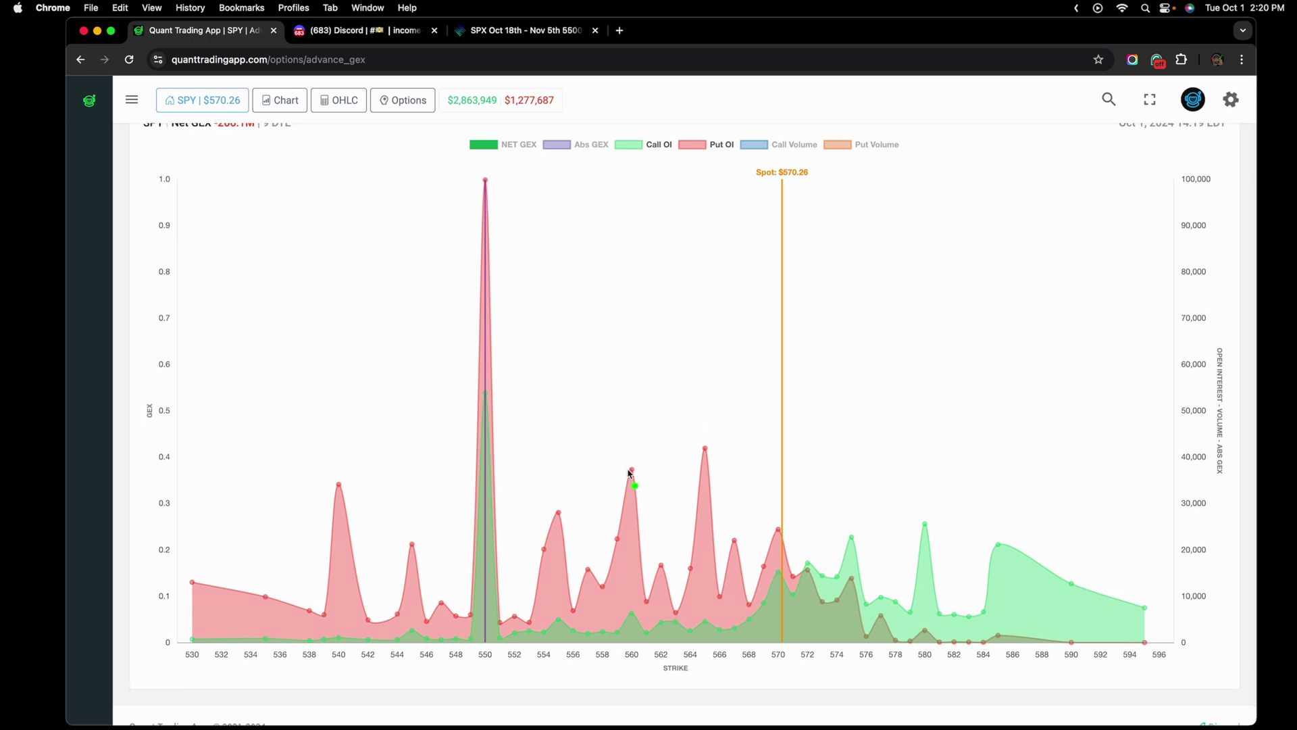
pyautogui.moveTo(629, 471)
pyautogui.mouseDown()
pyautogui.moveTo(486, 359)
pyautogui.moveTo(337, 488)
pyautogui.mouseUp()
pyautogui.moveTo(889, 232)
pyautogui.mouseDown()
pyautogui.moveTo(854, 281)
pyautogui.moveTo(879, 251)
pyautogui.mouseUp()
pyautogui.moveTo(925, 251)
pyautogui.mouseDown()
pyautogui.moveTo(953, 316)
pyautogui.moveTo(924, 251)
pyautogui.mouseUp()
pyautogui.moveTo(1032, 252)
pyautogui.mouseDown()
pyautogui.moveTo(1028, 316)
pyautogui.moveTo(1033, 236)
pyautogui.mouseUp()
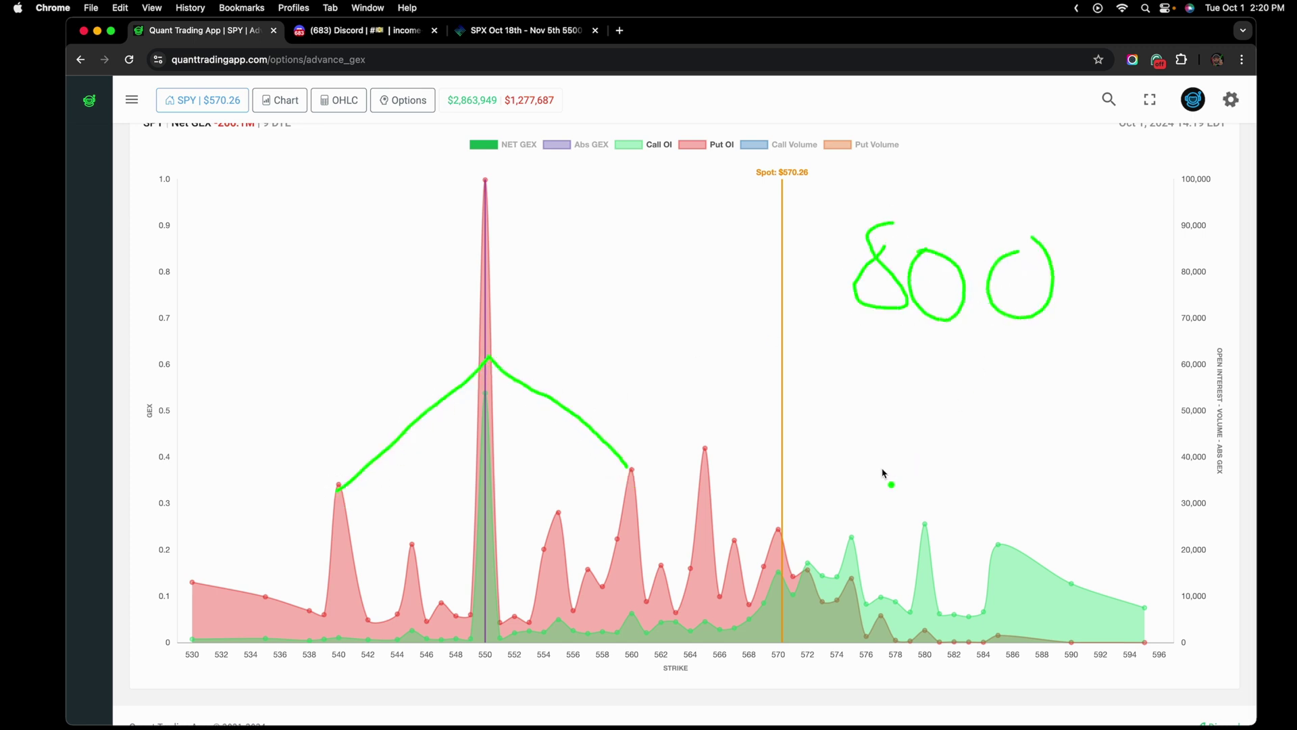
pyautogui.moveTo(879, 402)
pyautogui.mouseDown()
pyautogui.moveTo(863, 434)
pyautogui.moveTo(929, 436)
pyautogui.mouseUp()
pyautogui.moveTo(908, 413); pyautogui.dragTo(904, 468)
pyautogui.moveTo(956, 386)
pyautogui.mouseDown()
pyautogui.moveTo(1028, 394)
pyautogui.moveTo(1015, 392)
pyautogui.mouseUp()
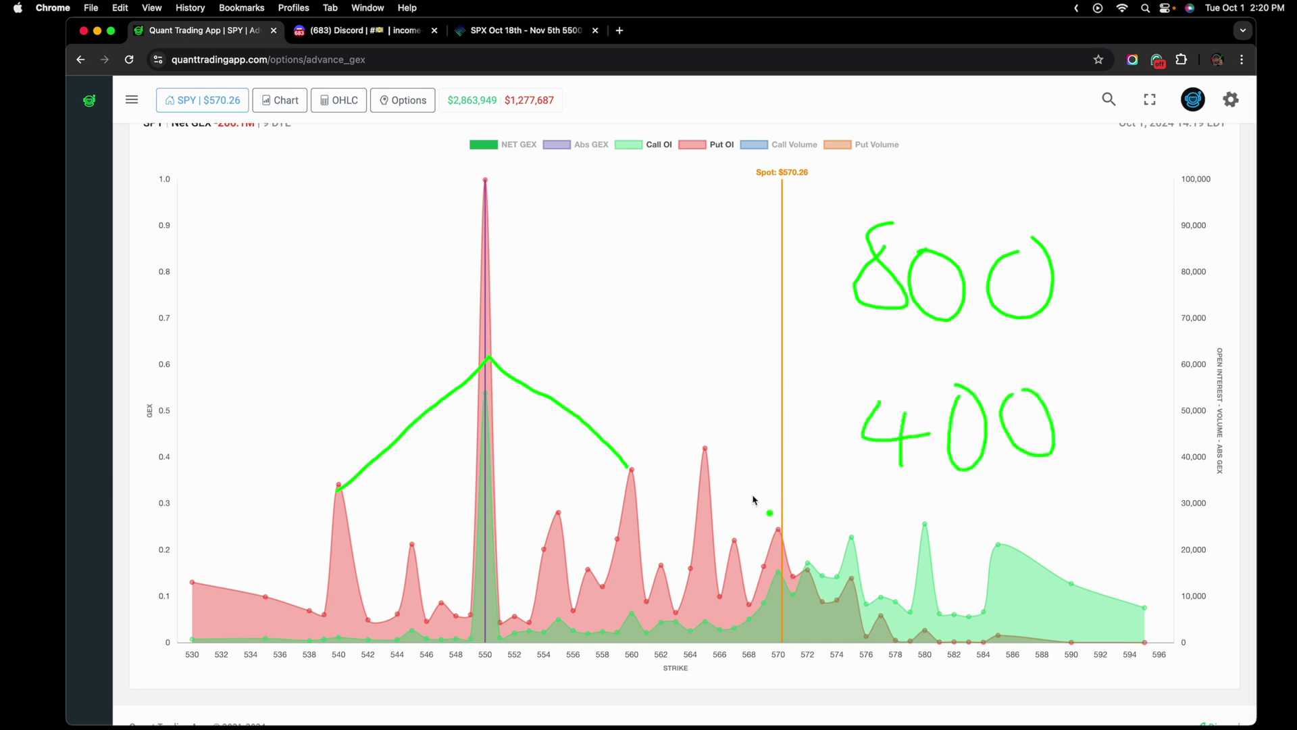
# Draw outlines around the handwritten 800 and 400 notes on the SPY open interest chart
pyautogui.moveTo(863, 328)
pyautogui.mouseDown()
pyautogui.moveTo(1077, 255)
pyautogui.moveTo(831, 237)
pyautogui.moveTo(849, 315)
pyautogui.mouseUp()
pyautogui.click(1010, 380)
pyautogui.moveTo(1005, 366)
pyautogui.mouseDown()
pyautogui.moveTo(814, 440)
pyautogui.moveTo(1060, 498)
pyautogui.moveTo(1001, 350)
pyautogui.mouseUp()
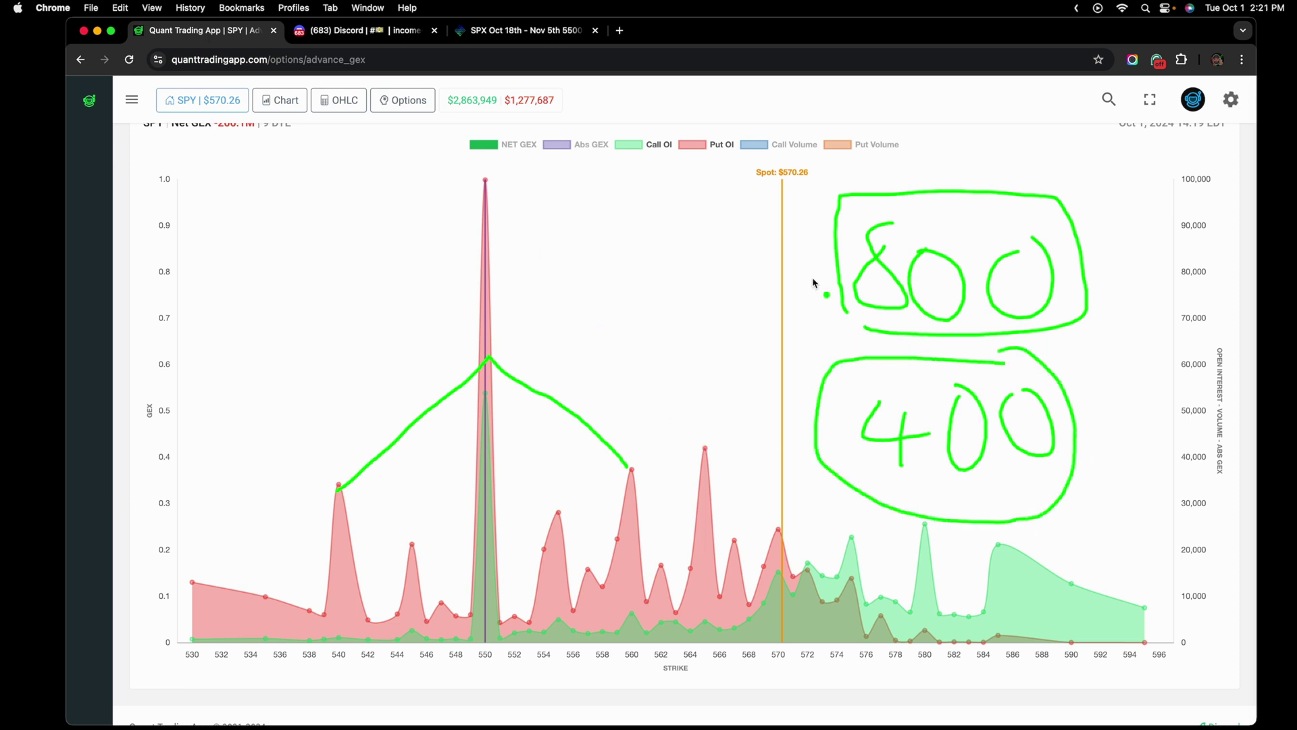
pyautogui.moveTo(811, 273)
pyautogui.mouseDown()
pyautogui.moveTo(718, 330)
pyautogui.moveTo(779, 381)
pyautogui.mouseUp()
# Switch to OptionStrat, open the Long Put Butterfly builder in a new tab and load SPX
pyautogui.click(540, 30)
pyautogui.click(610, 88)
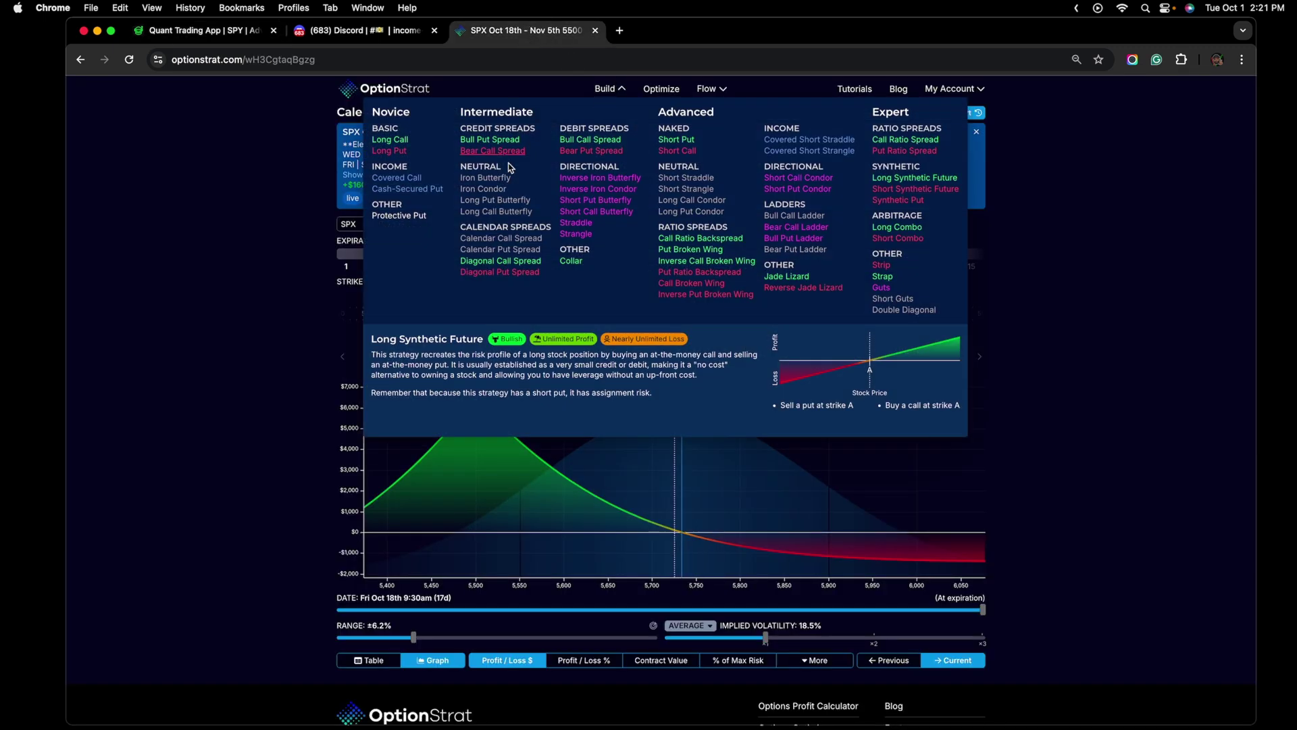
pyautogui.keyDown('super'); pyautogui.click(501, 200); pyautogui.keyUp('super')
pyautogui.click(680, 34)
pyautogui.moveTo(613, 91)
pyautogui.click(634, 151)
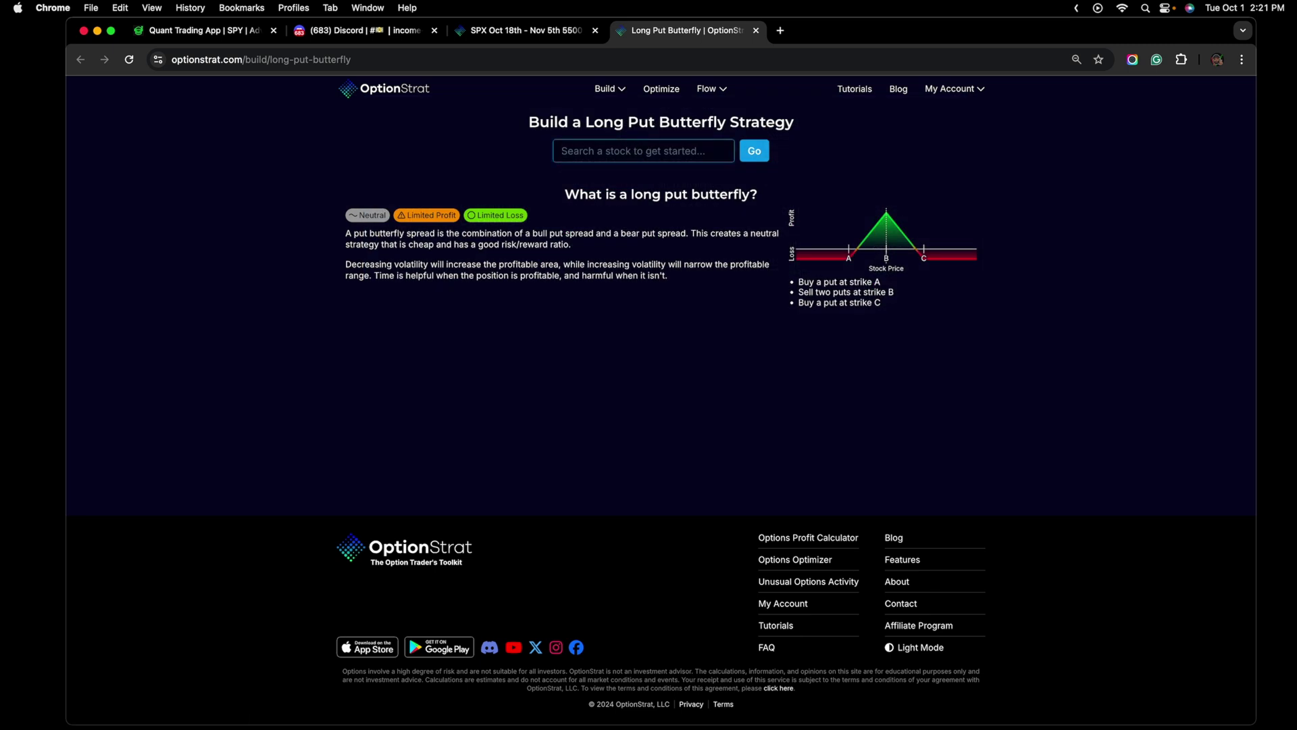
pyautogui.click(592, 203)
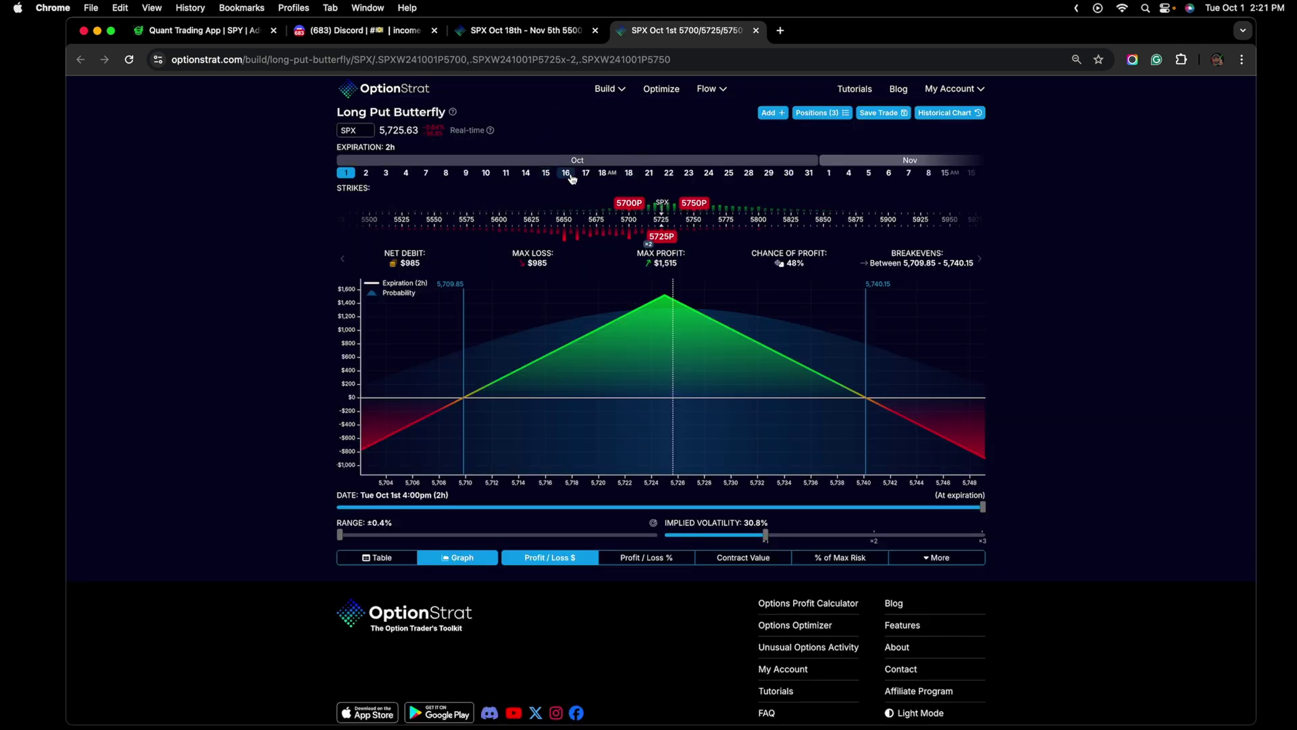
# Set the butterfly's expiration to Oct 18 AM, its strikes to 5450P, 5500P and 5550P, and the chart range to ±9.3%
pyautogui.click(606, 173)
pyautogui.moveTo(631, 242); pyautogui.dragTo(402, 236)
pyautogui.moveTo(540, 221); pyautogui.dragTo(632, 221)
pyautogui.moveTo(505, 234); pyautogui.dragTo(472, 236)
pyautogui.moveTo(733, 202)
pyautogui.mouseDown()
pyautogui.moveTo(370, 203)
pyautogui.moveTo(409, 203)
pyautogui.mouseUp()
pyautogui.moveTo(799, 203); pyautogui.dragTo(541, 210)
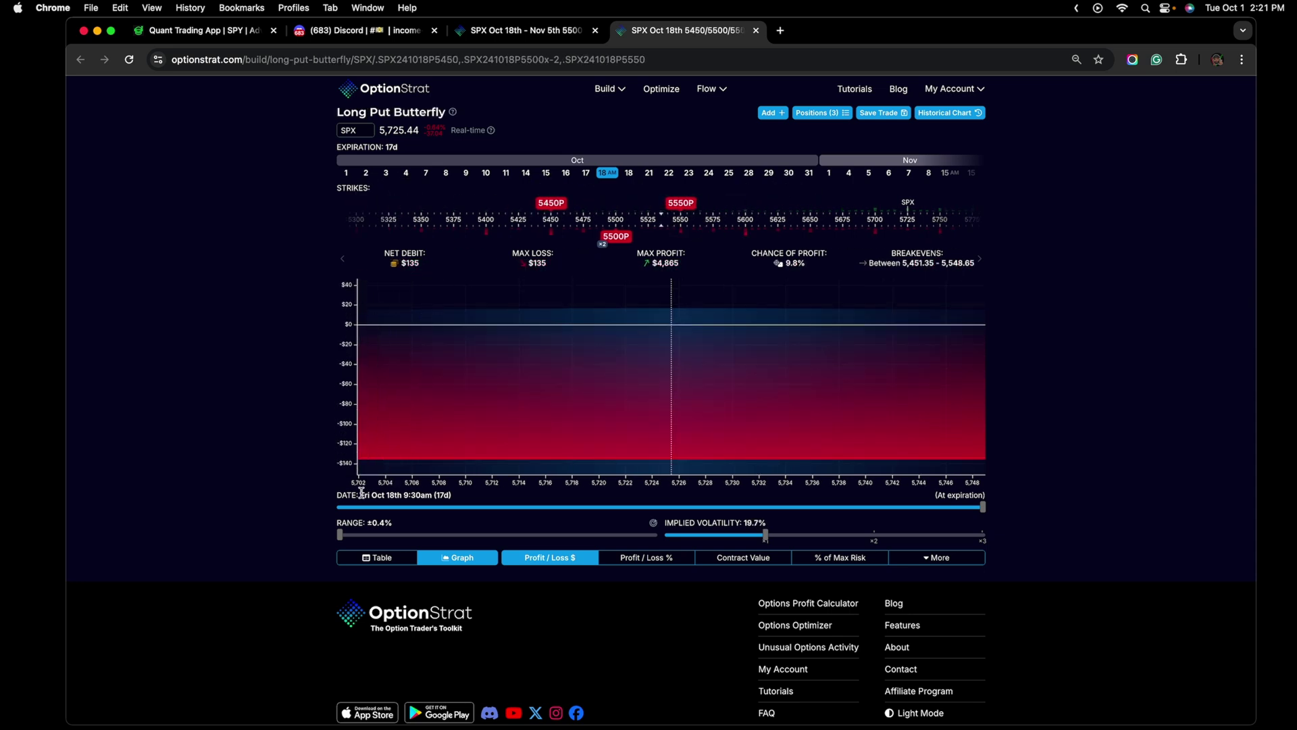
pyautogui.moveTo(340, 534); pyautogui.dragTo(467, 535)
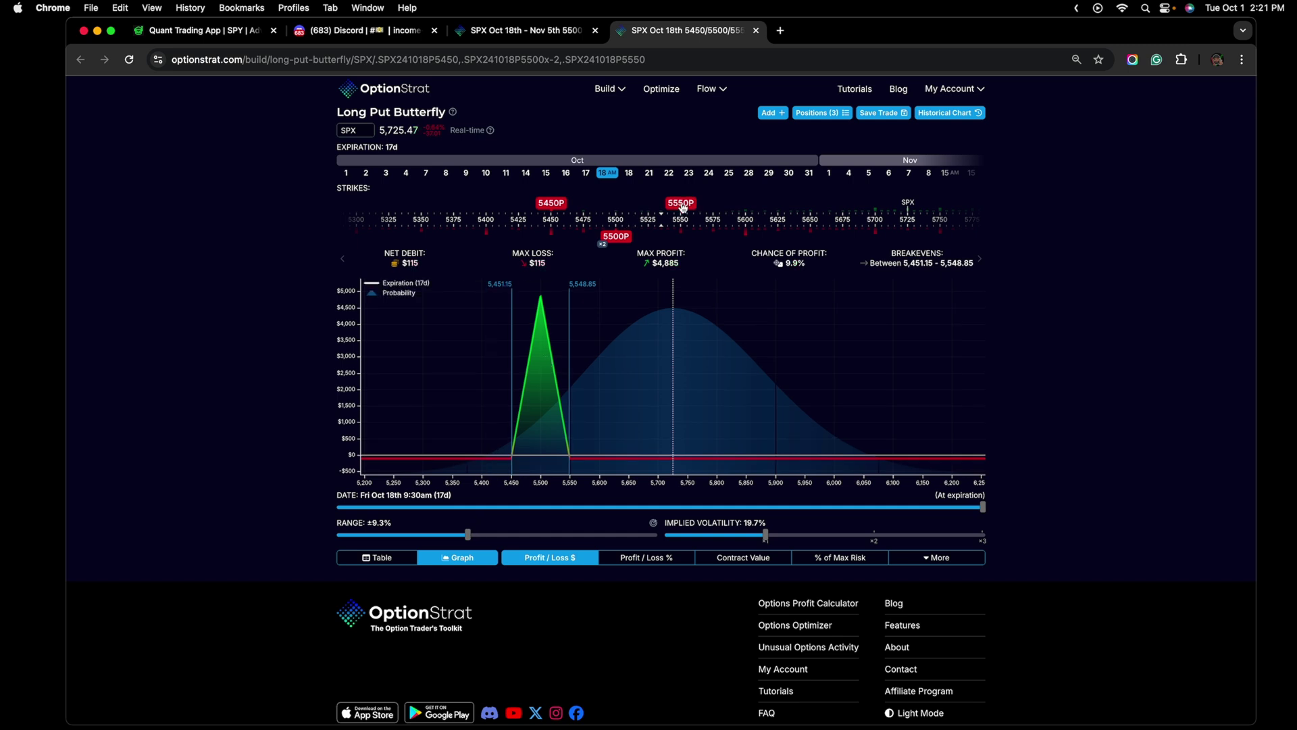
# Widen the butterfly's outer strikes to 5415P and 5585P, and set the chart range to ±7.3%
pyautogui.moveTo(682, 207); pyautogui.dragTo(747, 206)
pyautogui.moveTo(556, 208)
pyautogui.mouseDown()
pyautogui.moveTo(481, 206)
pyautogui.moveTo(508, 214)
pyautogui.mouseUp()
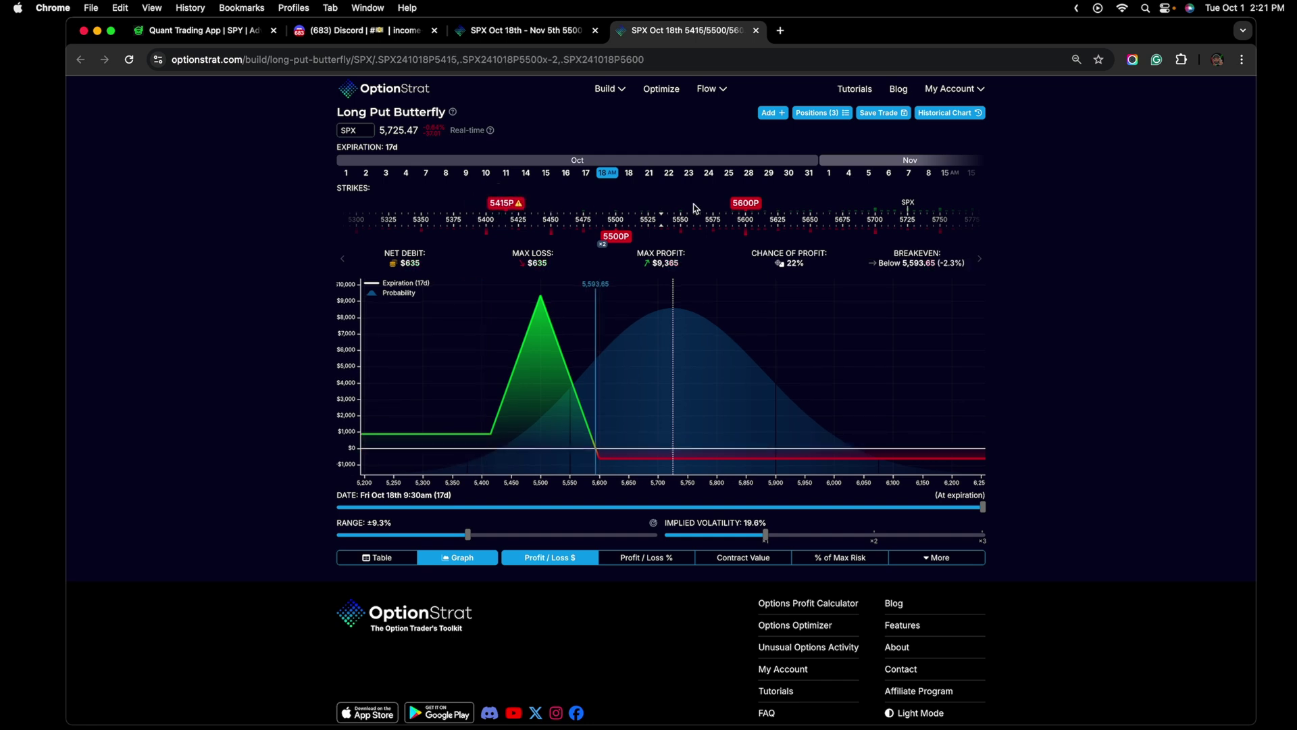
pyautogui.moveTo(748, 207); pyautogui.dragTo(727, 206)
pyautogui.moveTo(464, 537); pyautogui.dragTo(437, 535)
# Model the butterfly's profit and loss at Oct 9th 7:30am, then at Oct 11th 3:37pm
pyautogui.moveTo(977, 508); pyautogui.dragTo(635, 500)
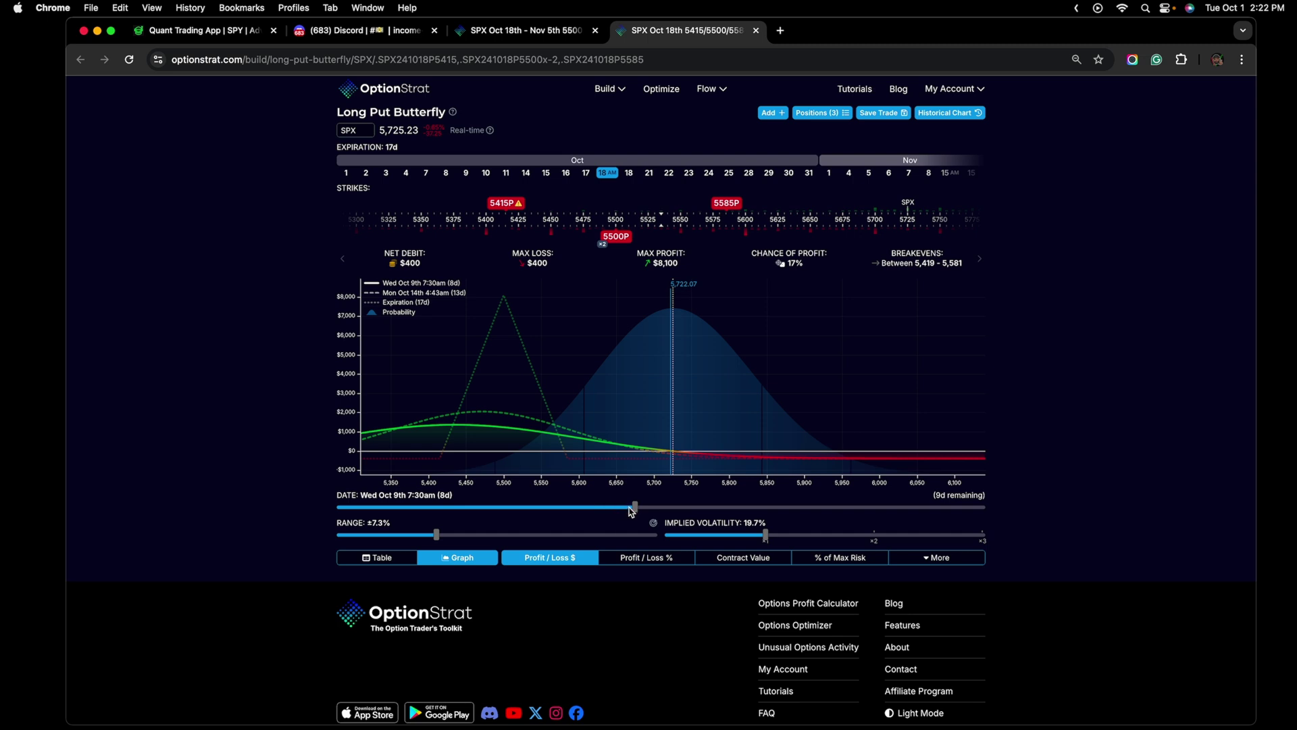
pyautogui.moveTo(635, 507); pyautogui.dragTo(726, 506)
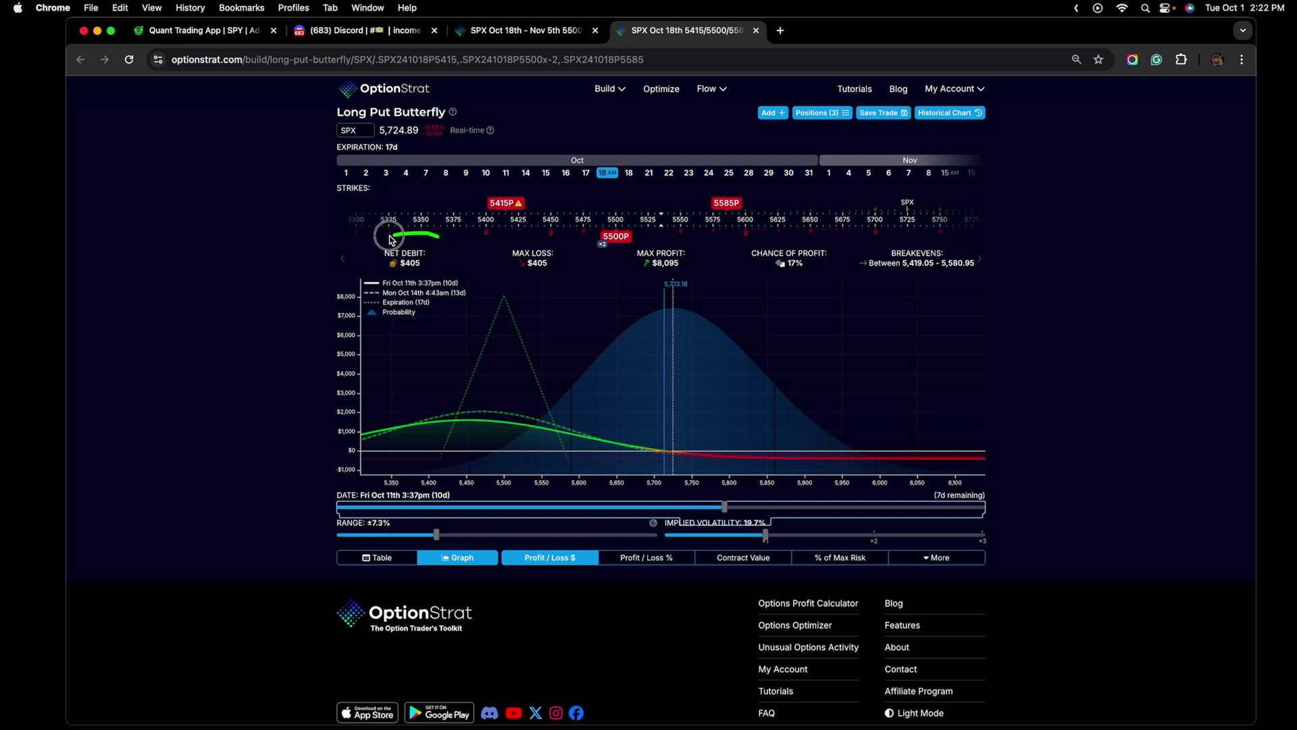
pyautogui.doubleClick(221, 394)
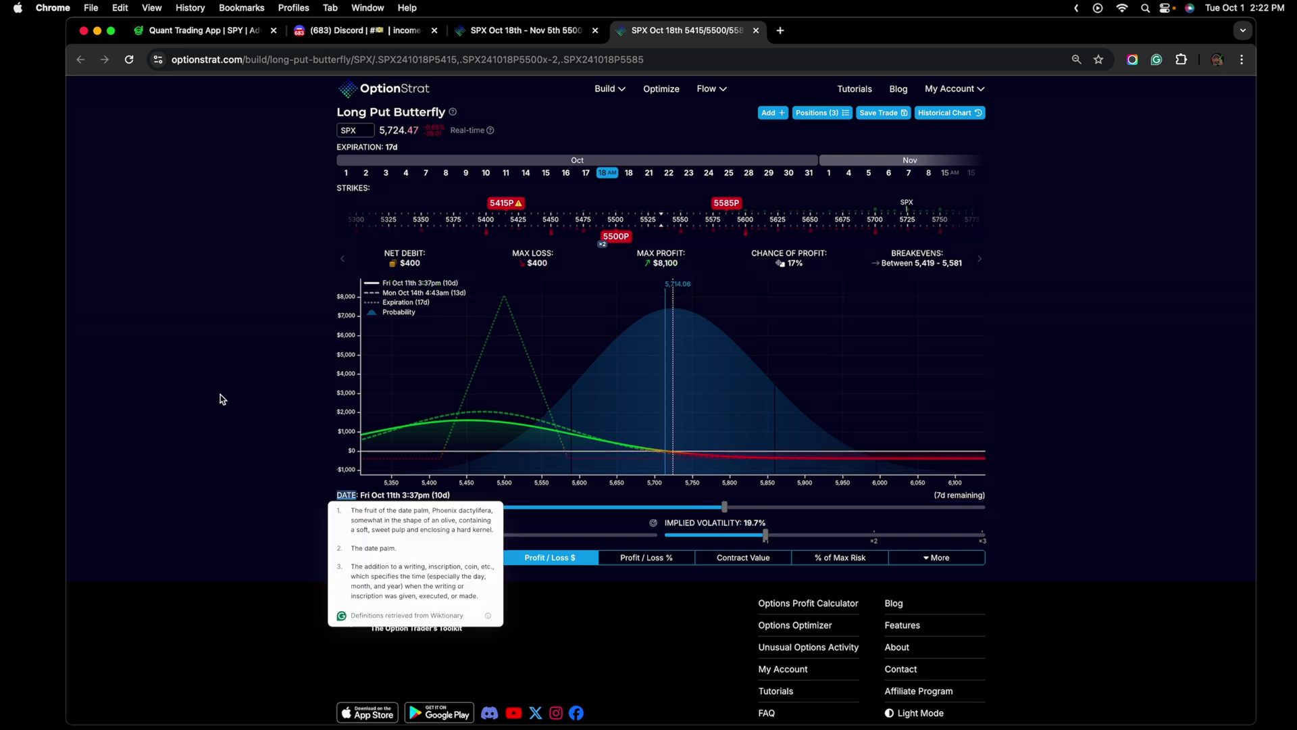
pyautogui.click(222, 399)
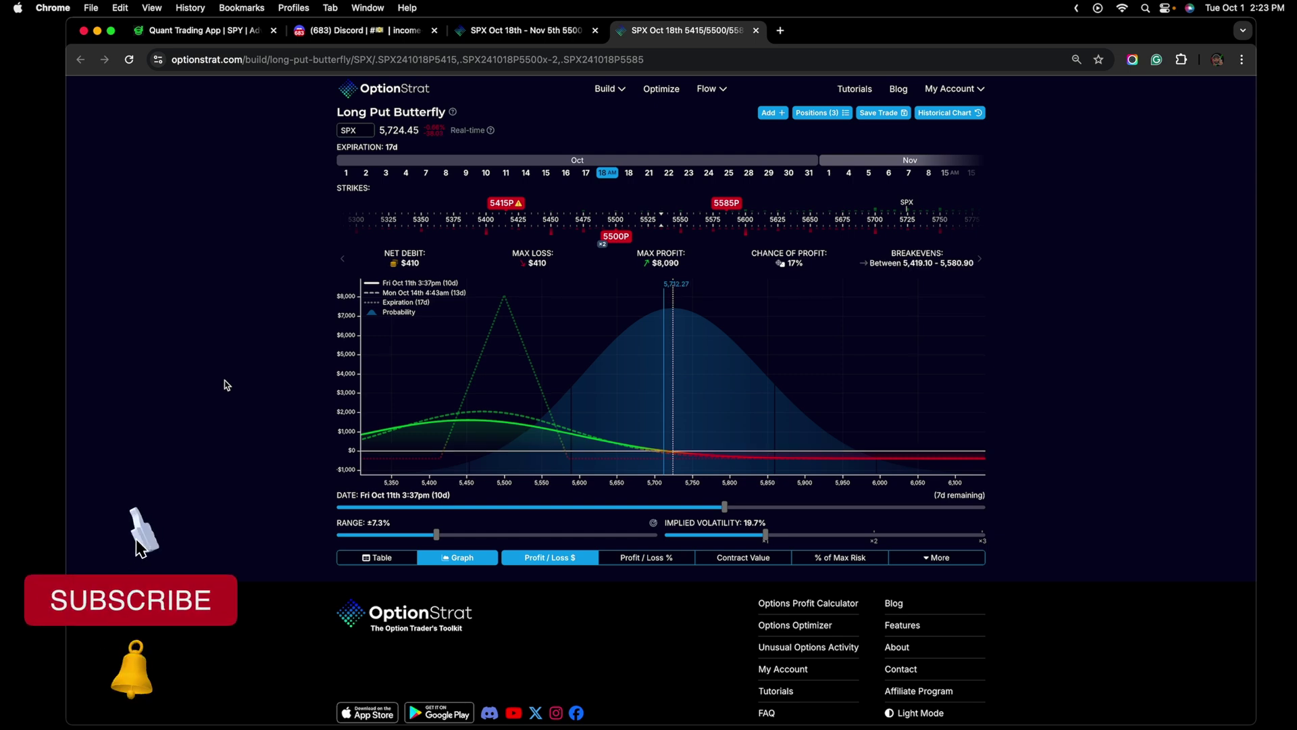
# Switch to the trading platform's SPX Risk Profile and examine the 5500 calendar's P/L curves for 10/1/24 and 10/18/24
pyautogui.hotkey('ctrl', 'Right')
pyautogui.click(703, 597)
pyautogui.click(689, 581)
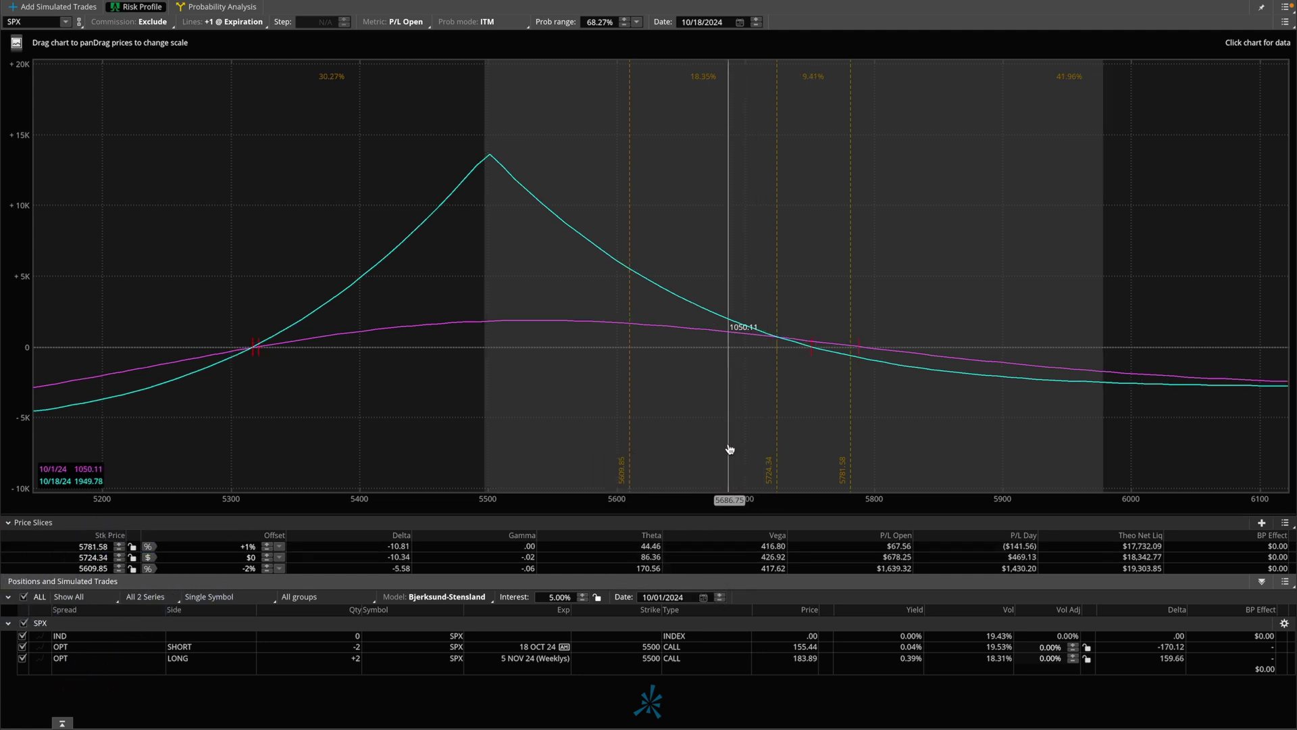
pyautogui.moveTo(730, 449); pyautogui.dragTo(673, 442)
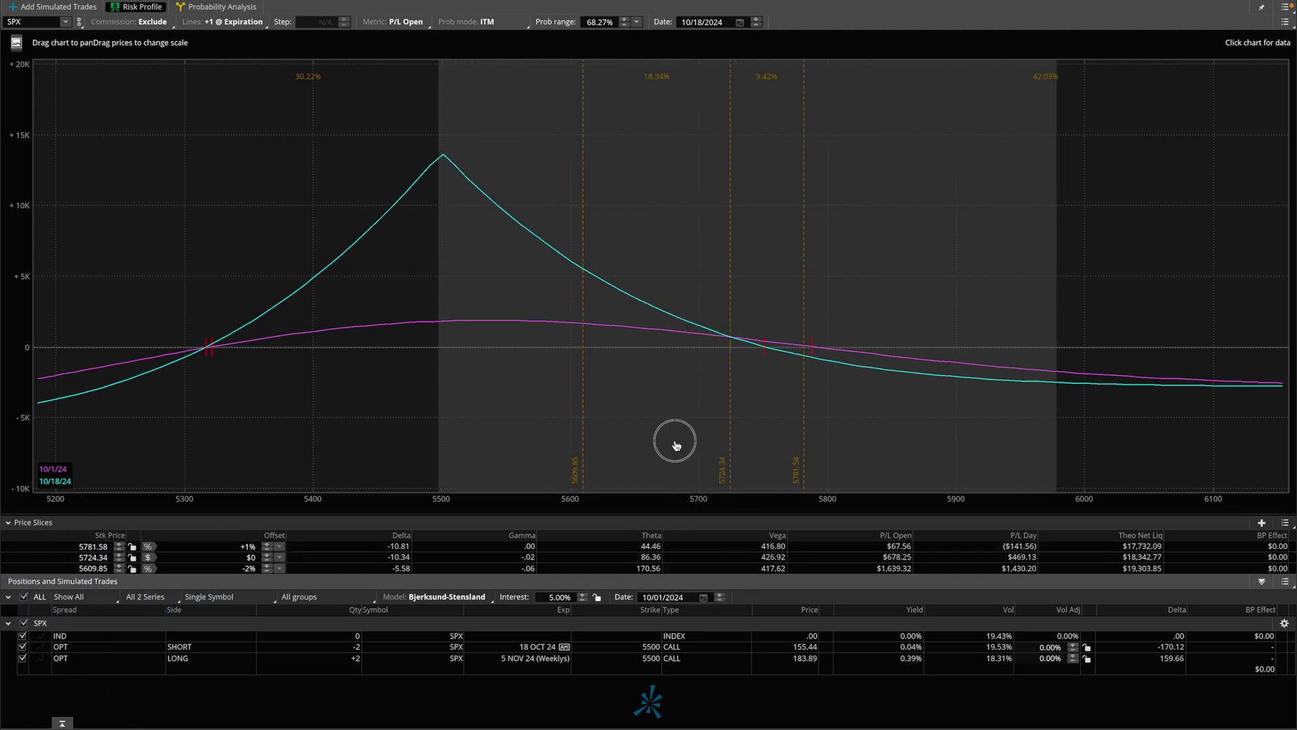